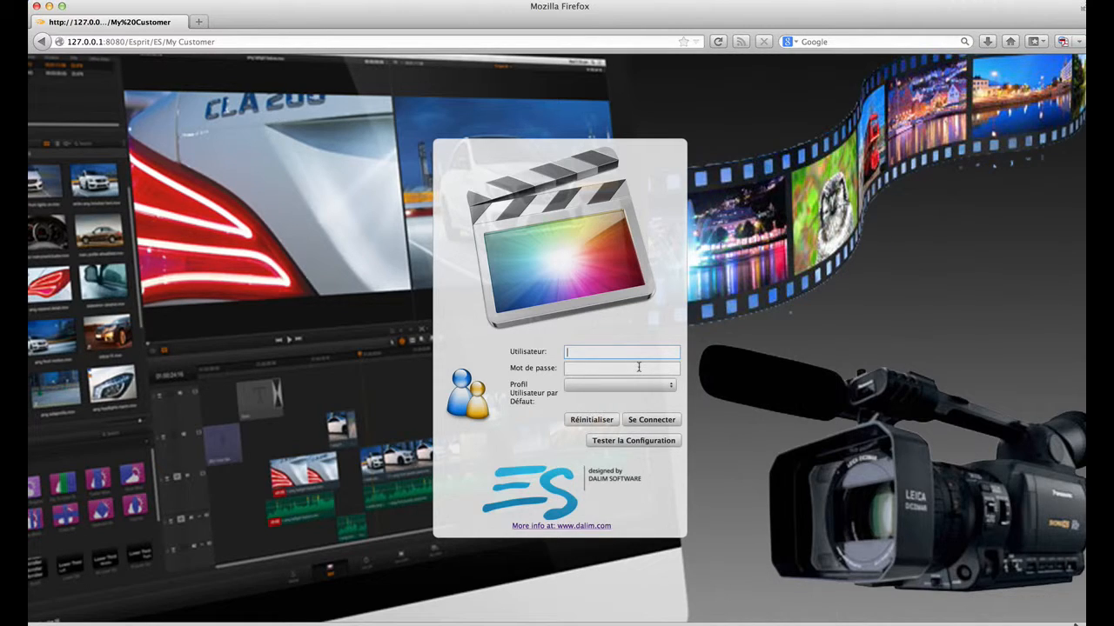
Step: Log in to DALIM ES with the Production Manager account's user name and password
type("john.smith")
key("Tab")
type("password")
key("Return")
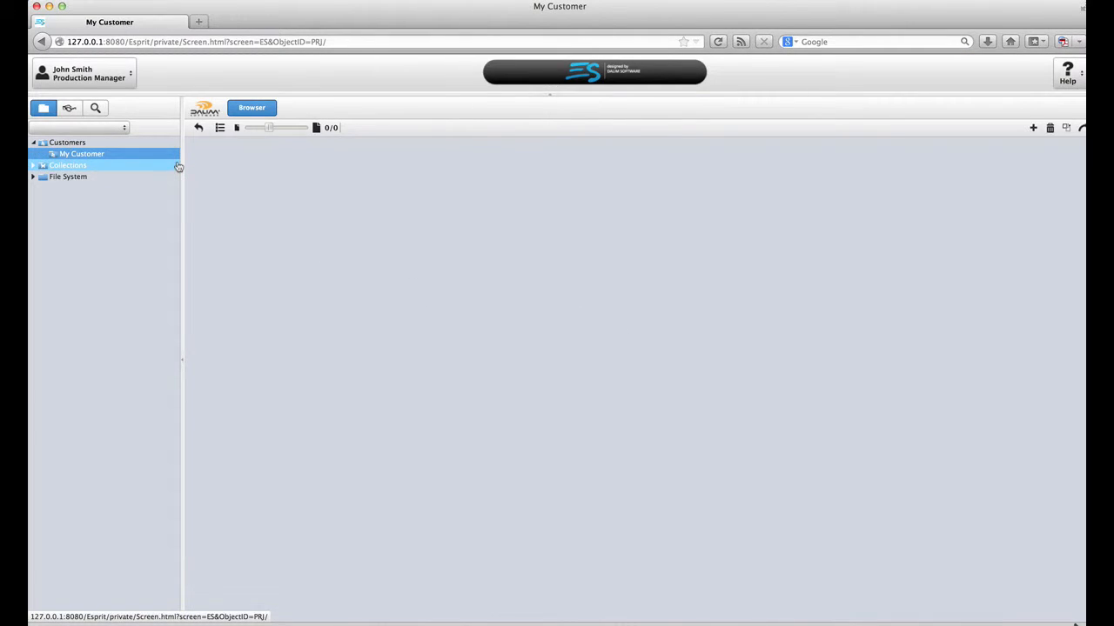
Step: Create a new project named 'Sky Fall' using the 66 ES VIDEO FFMPEG template
left_click(1032, 128)
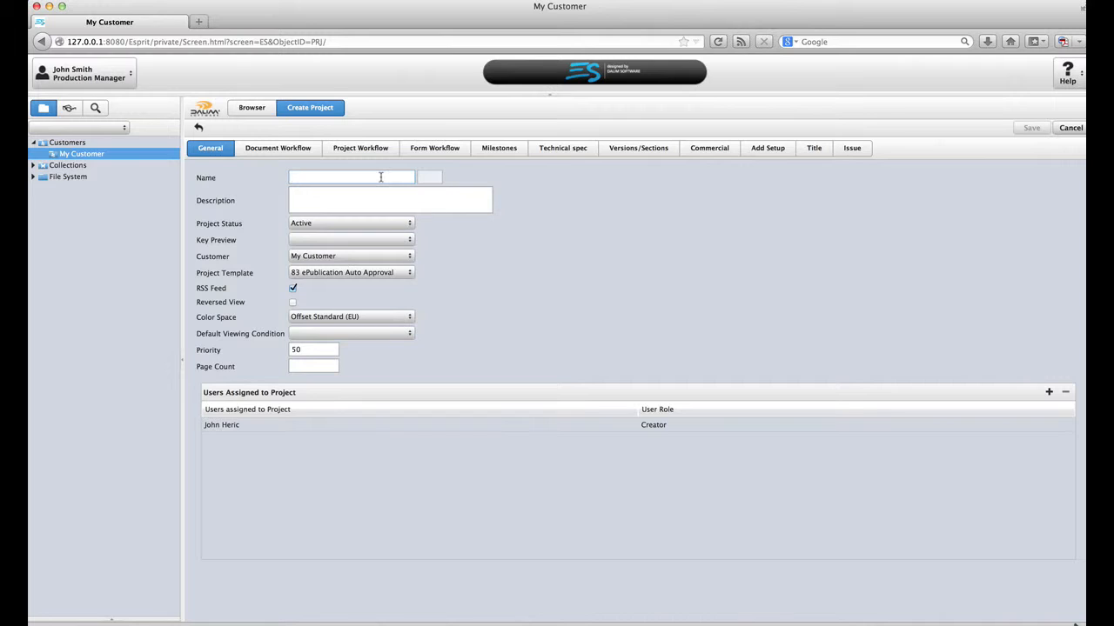
type("Sky Fall")
left_click(409, 275)
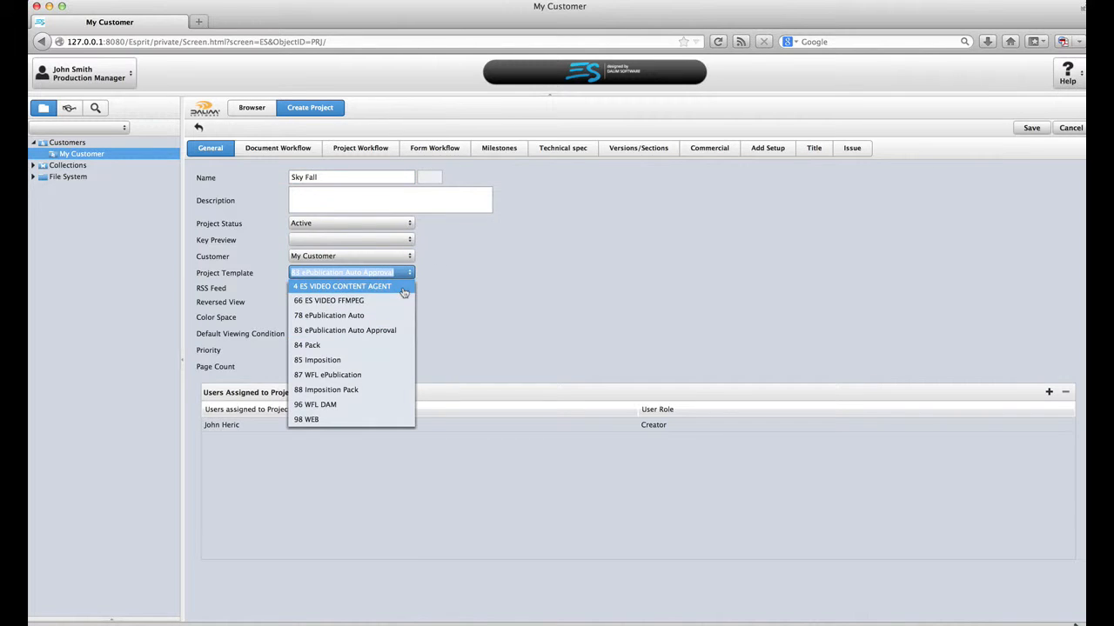
left_click(402, 299)
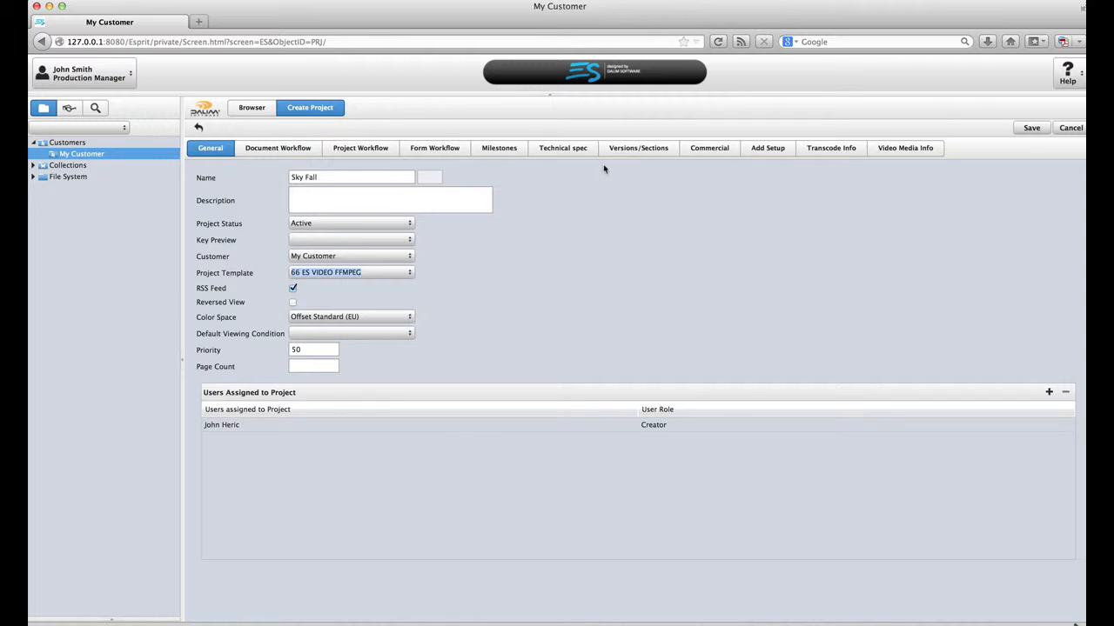
Step: Review the Transcode Info and Video Media Info tabs, then save the Sky Fall project
left_click(853, 151)
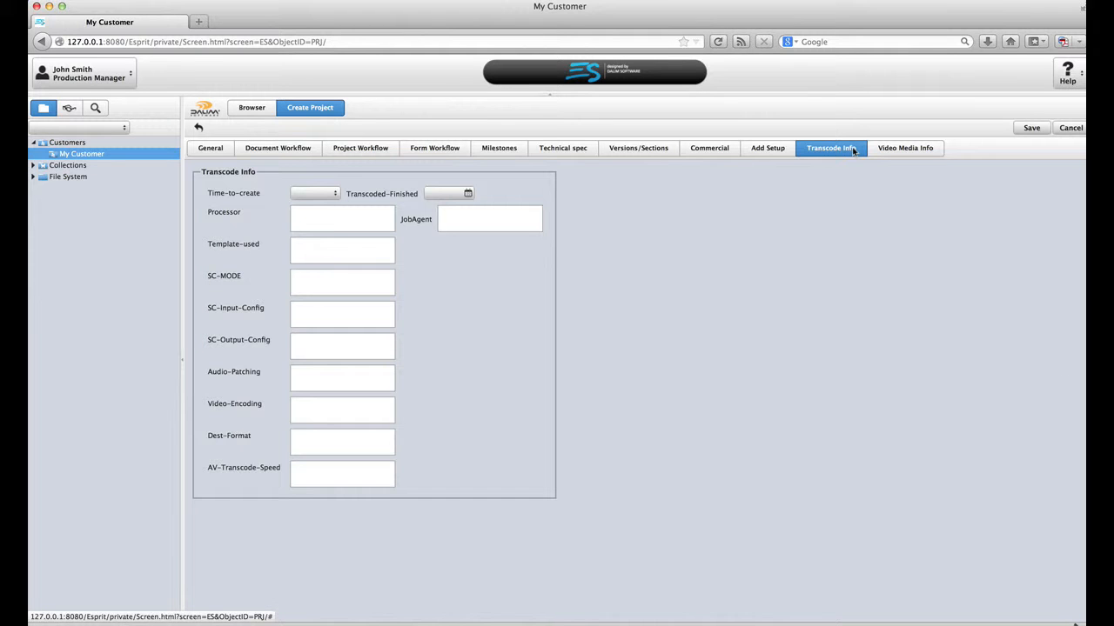
left_click(909, 150)
left_click(852, 148)
left_click(879, 150)
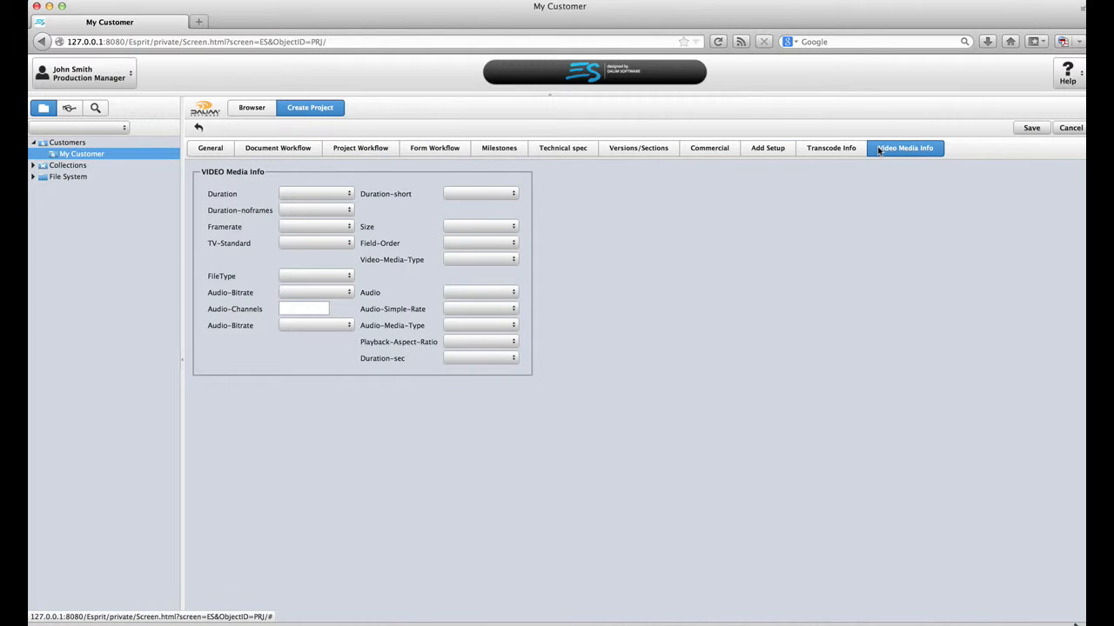
left_click(210, 153)
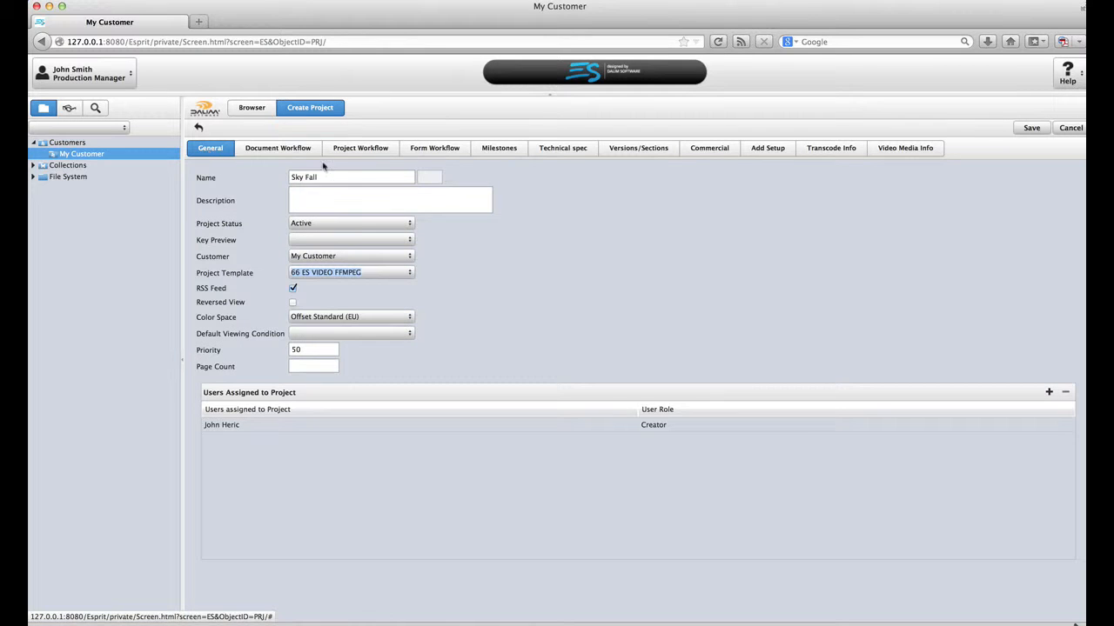
left_click(1030, 128)
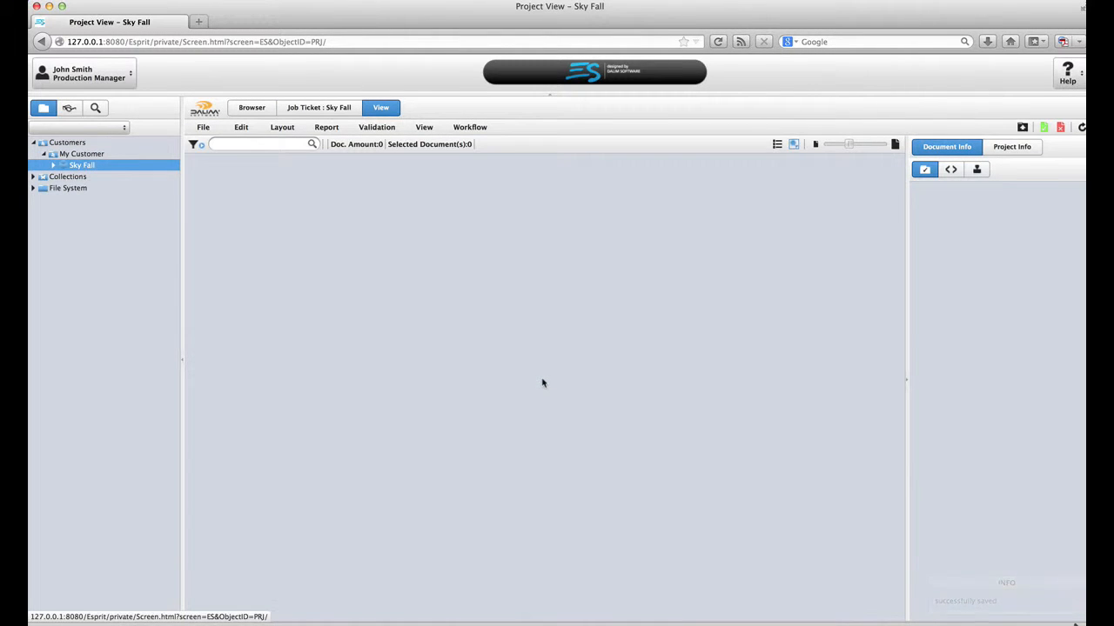
Step: Upload Take_COD_0003.m4v from THE MAG > Mag14 > VIDEO SKY FALL > r1 into Sky Fall
left_click(1022, 127)
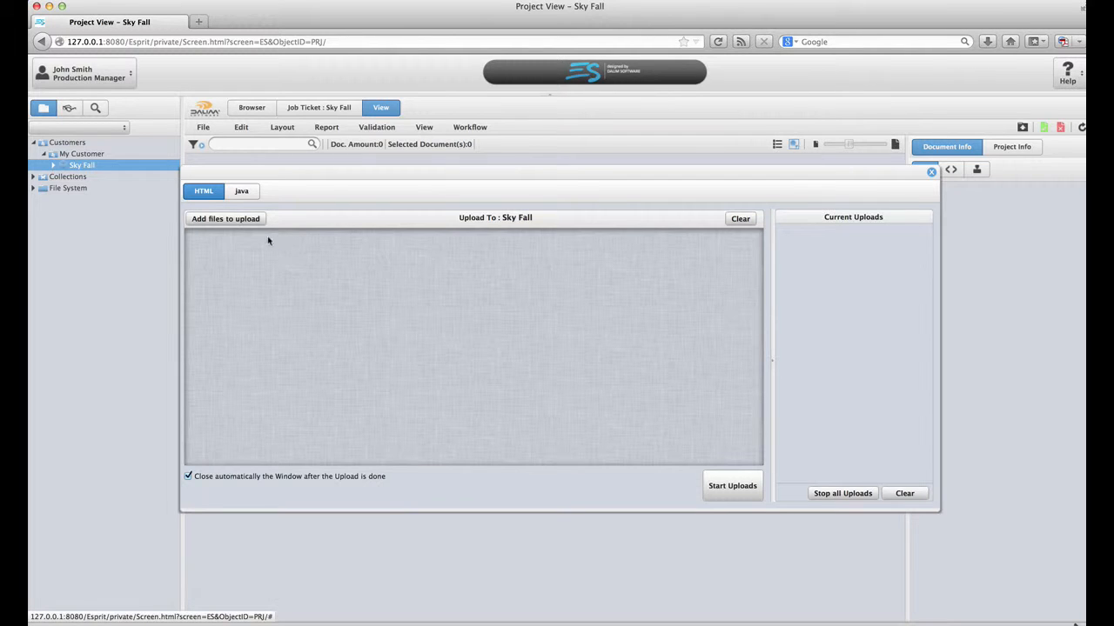
left_click(237, 224)
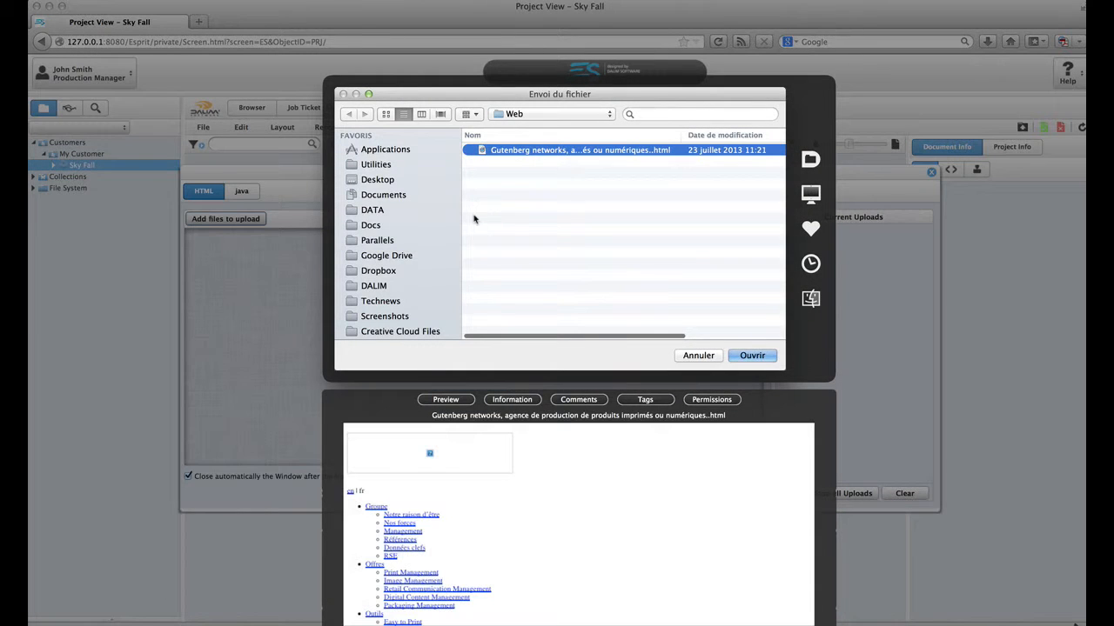
scroll(429, 269, "down", 5)
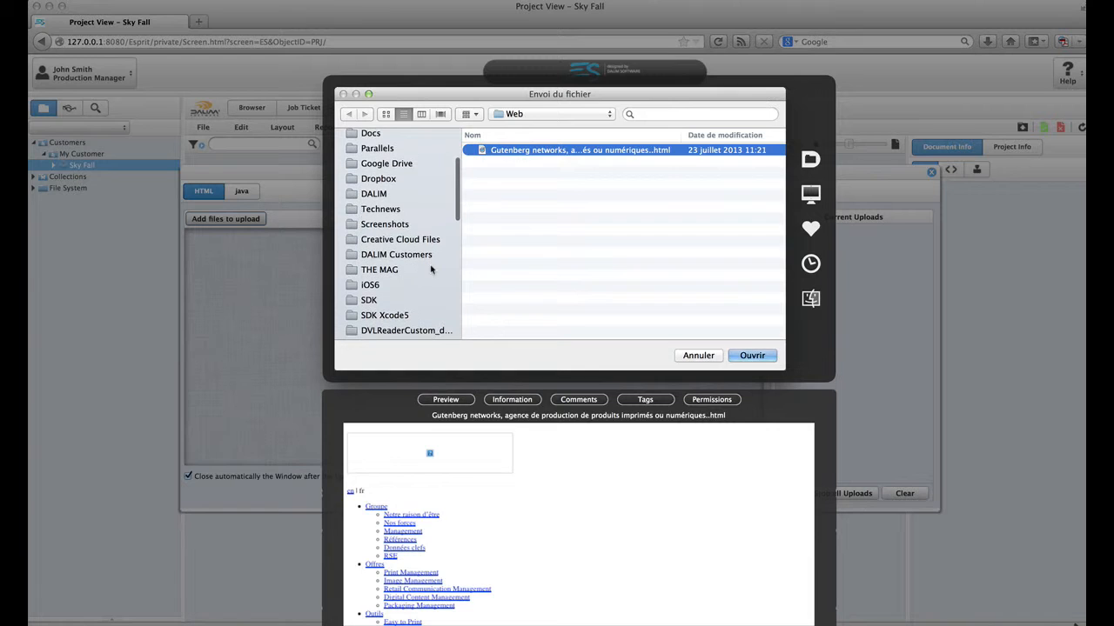
left_click(425, 271)
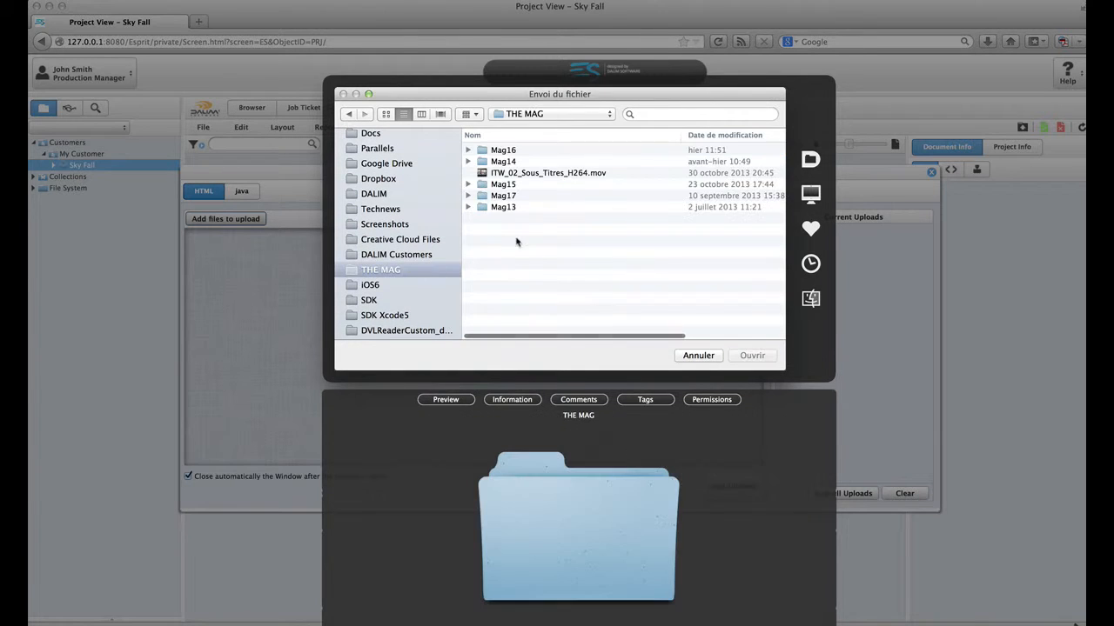
double_click(520, 166)
scroll(531, 278, "down", 5)
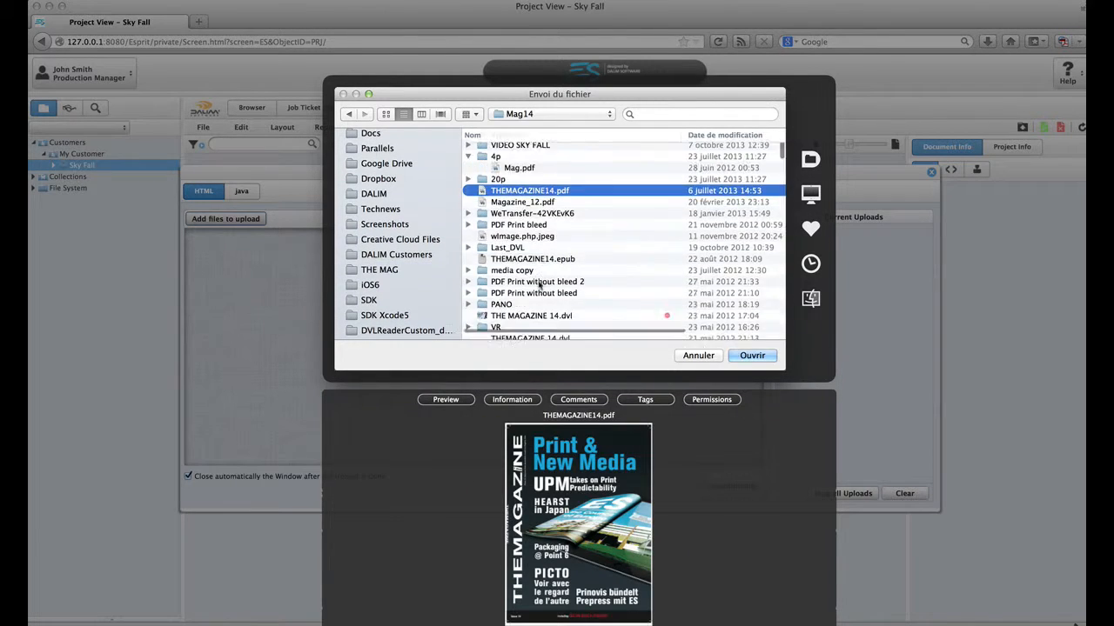
scroll(575, 235, "up", 10)
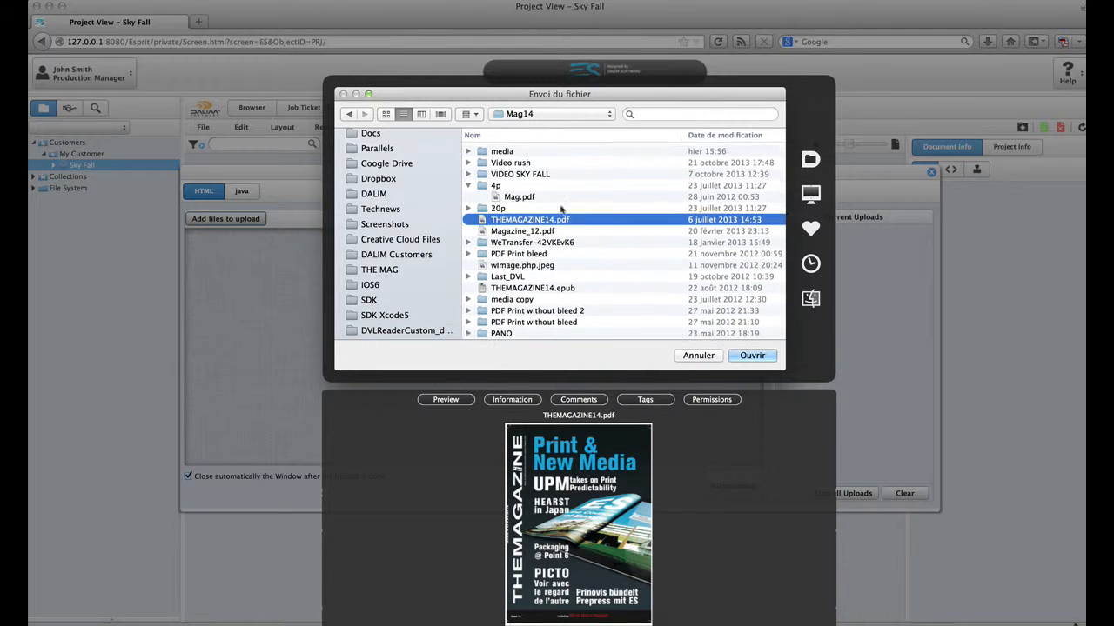
left_click(544, 173)
double_click(545, 173)
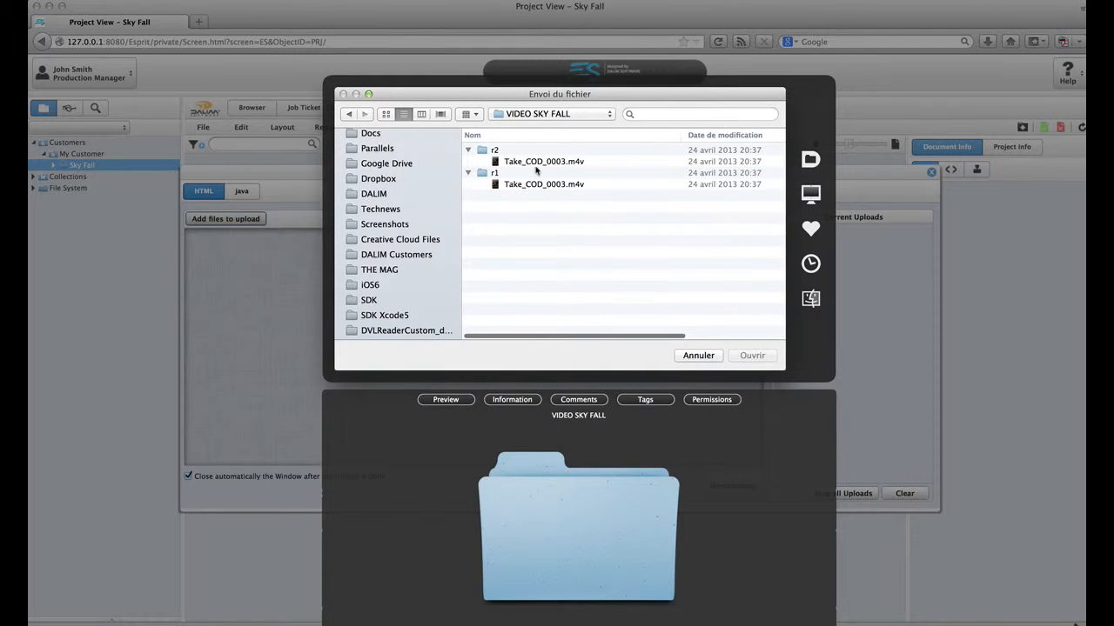
left_click(537, 185)
double_click(537, 185)
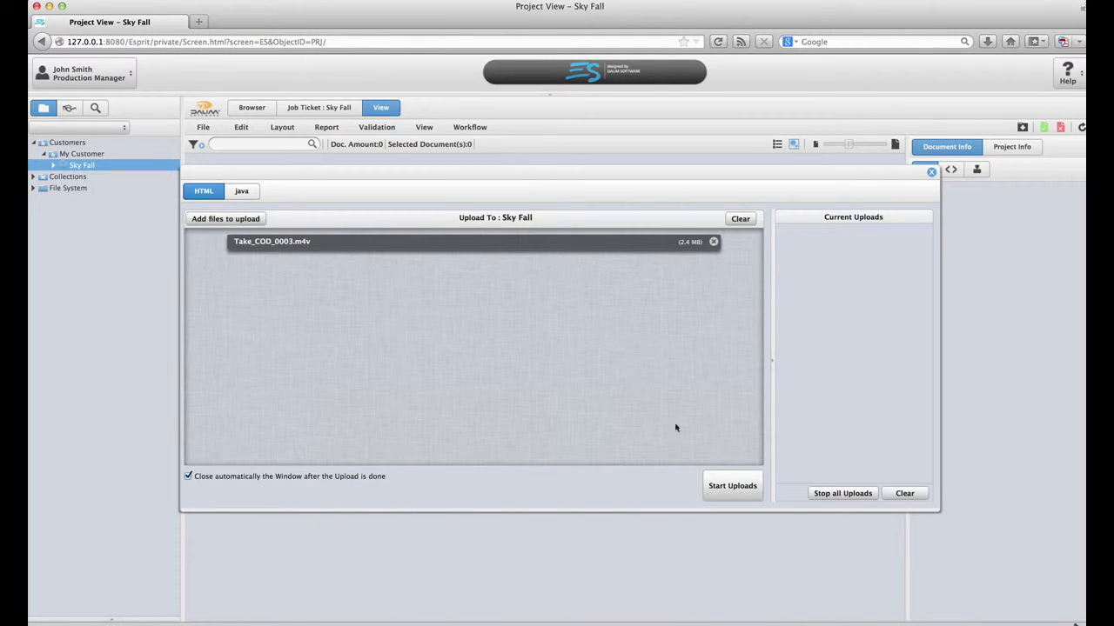
left_click(740, 491)
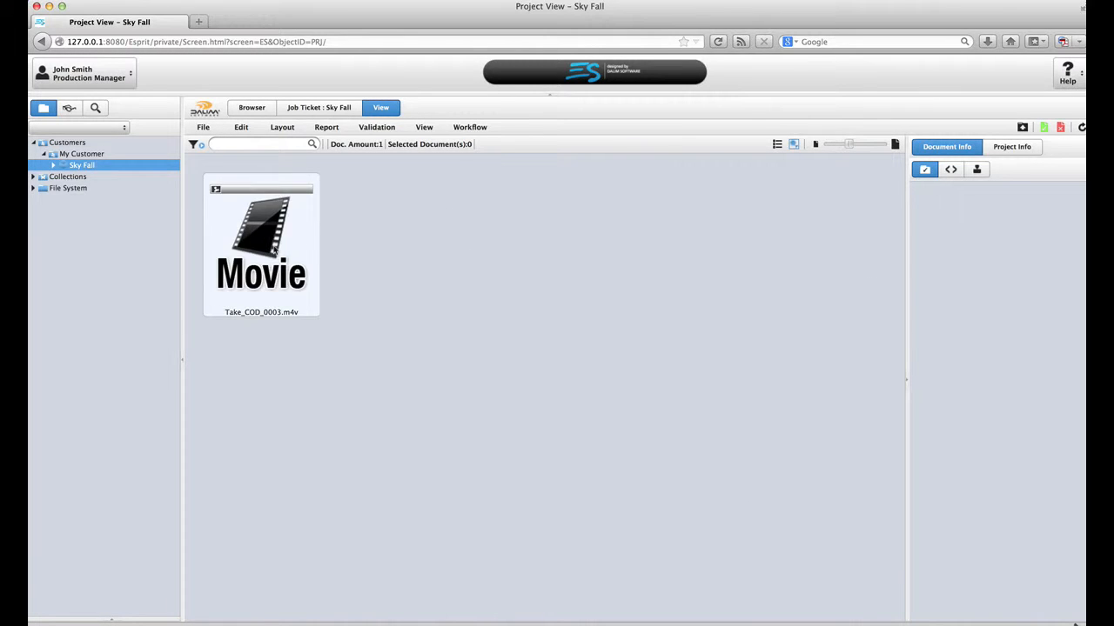
Step: Select the Take_COD_0003.m4v thumbnail and open its ES-Video-ffmpeg workflow diagram
left_click(270, 243)
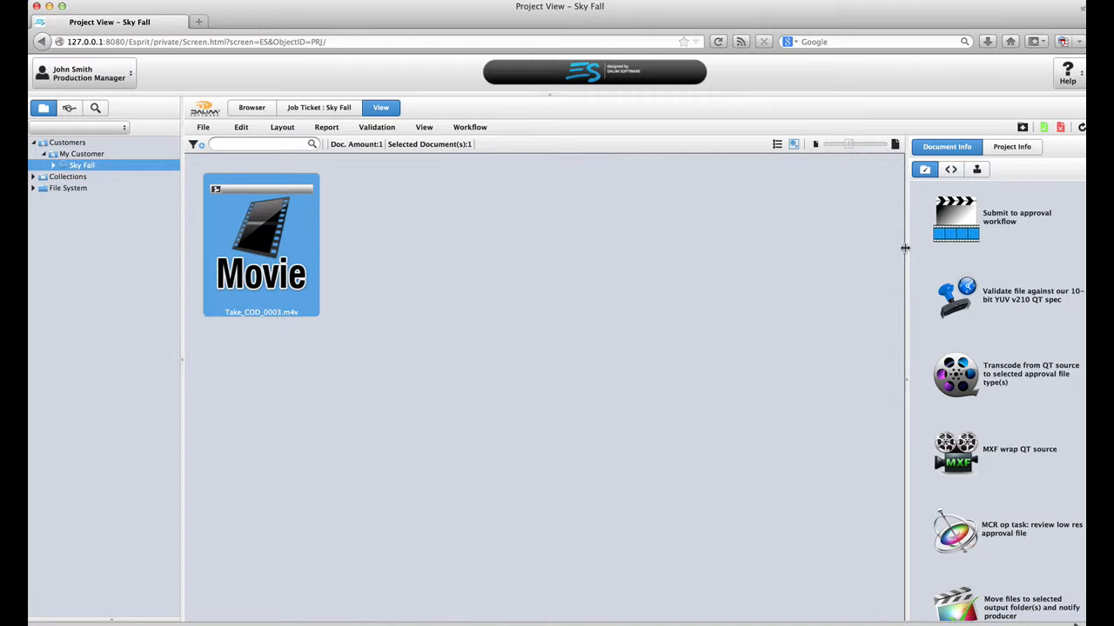
left_click_drag(889, 249, 874, 248)
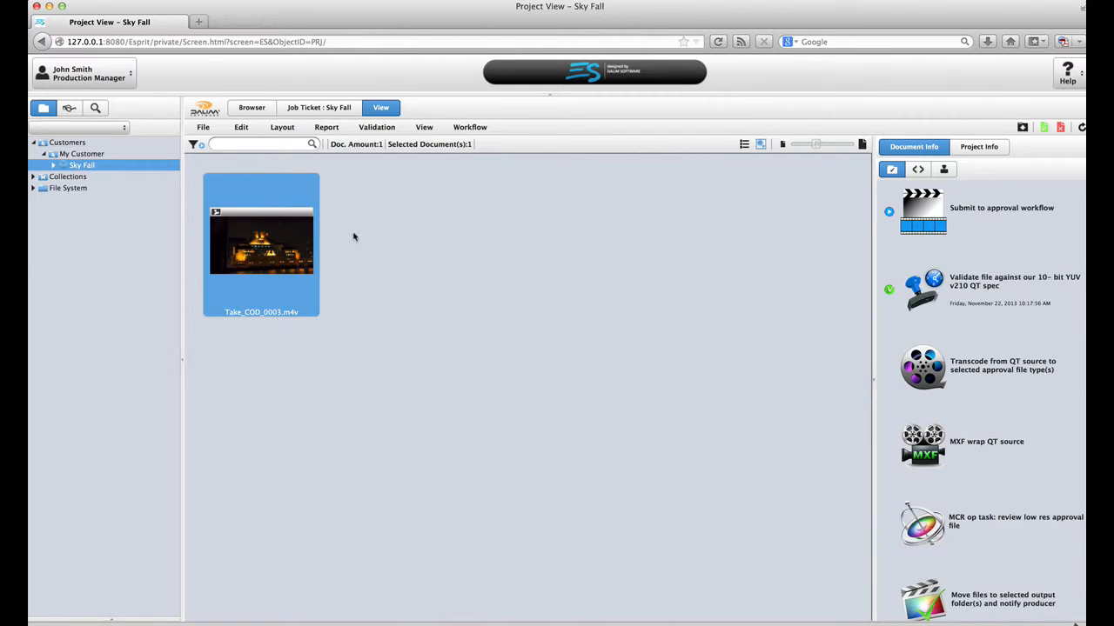
mouse_move(301, 250)
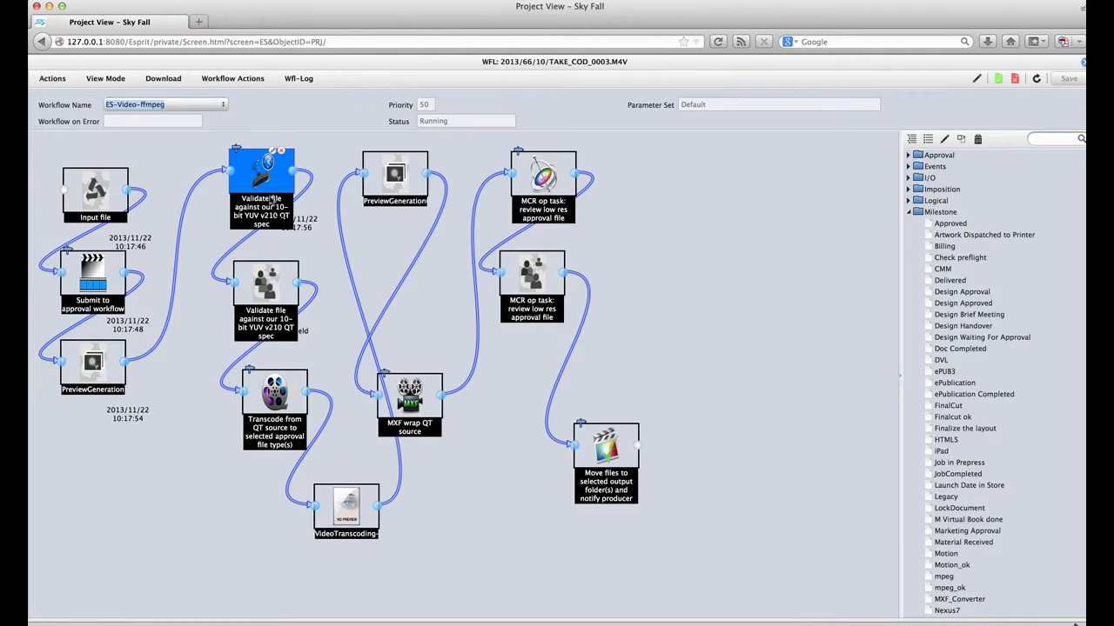
Step: Inspect the Validate file and VideoTranscoding nodes, then close the workflow view
left_click(275, 296)
left_click(263, 174)
left_click(267, 276)
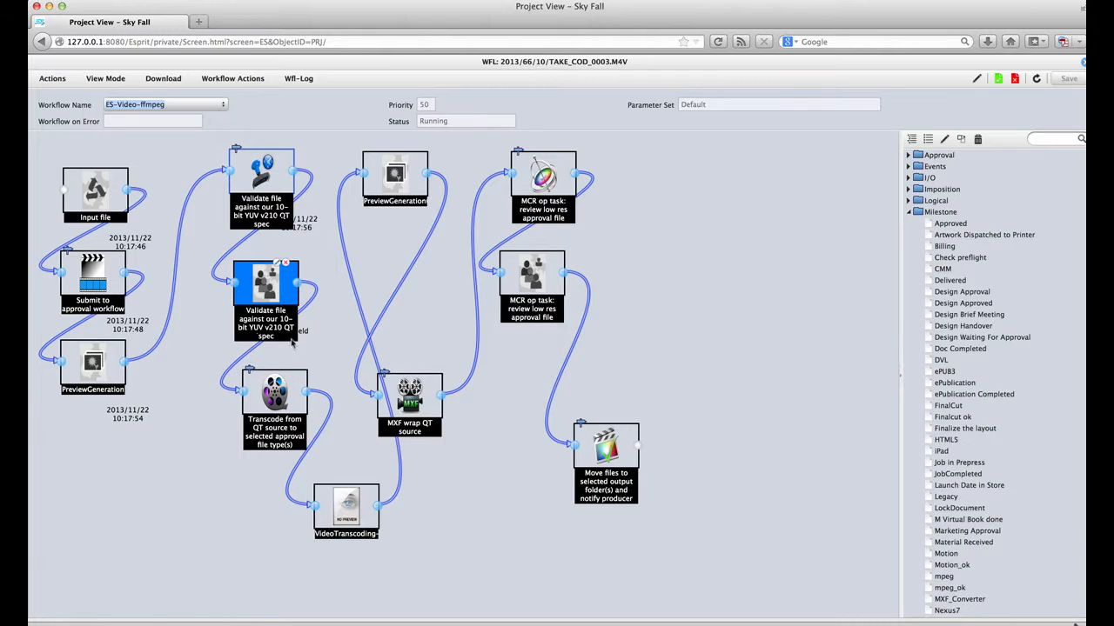
left_click(345, 509)
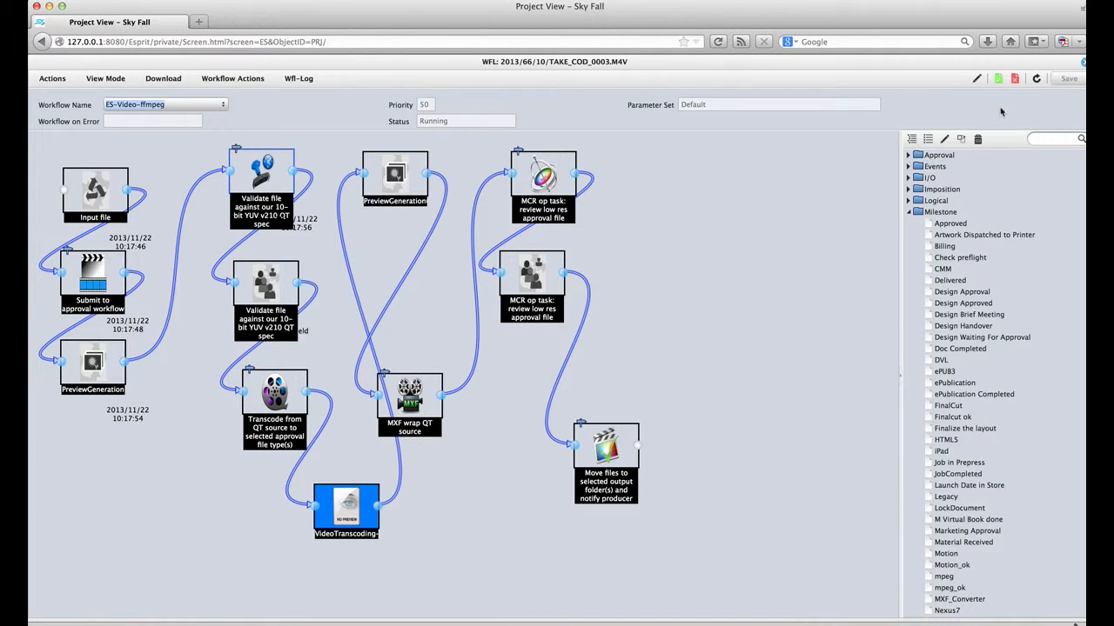
left_click(910, 214)
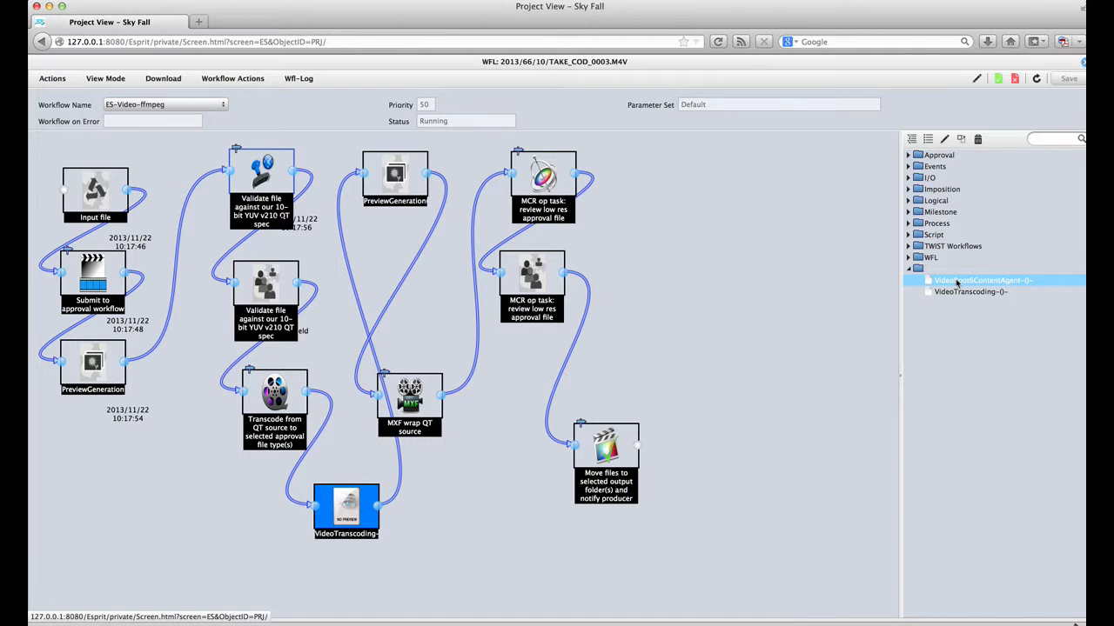
left_click(1083, 66)
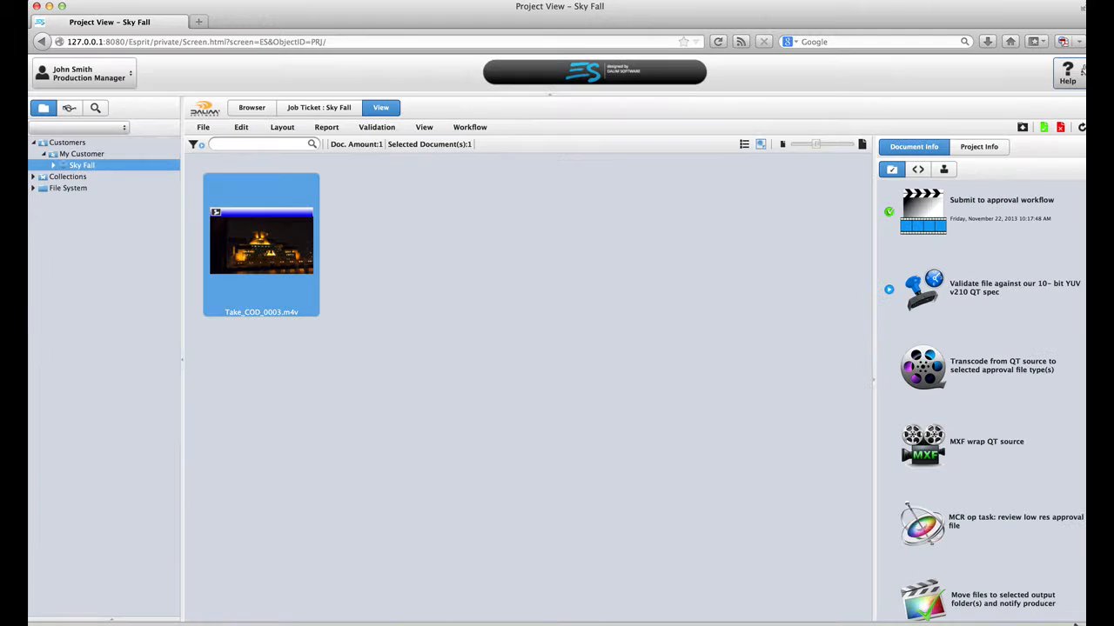
Step: Open Take_COD_0003.m4v in the approval Video Window
double_click(274, 254)
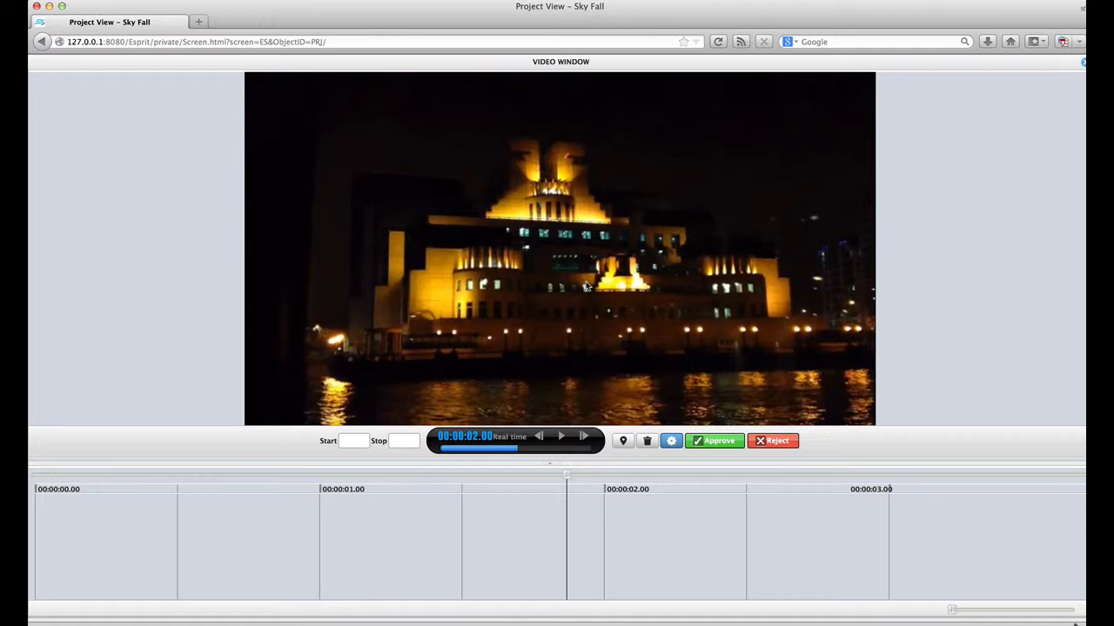
Step: Circle the lit building and add a pin note reading 'add effect lauching rocket'
left_click(623, 441)
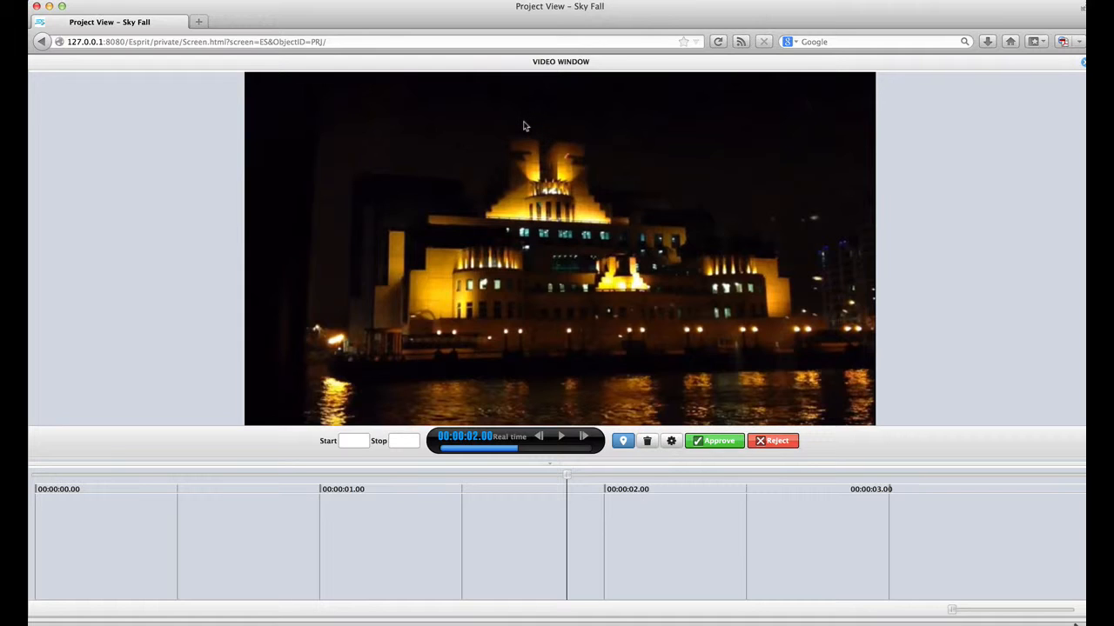
mouse_move(524, 127)
left_mouse_down()
mouse_move(443, 158)
mouse_move(430, 183)
mouse_move(450, 305)
mouse_move(460, 315)
mouse_move(613, 320)
mouse_move(709, 235)
mouse_move(692, 162)
mouse_move(612, 128)
mouse_move(522, 125)
left_mouse_up()
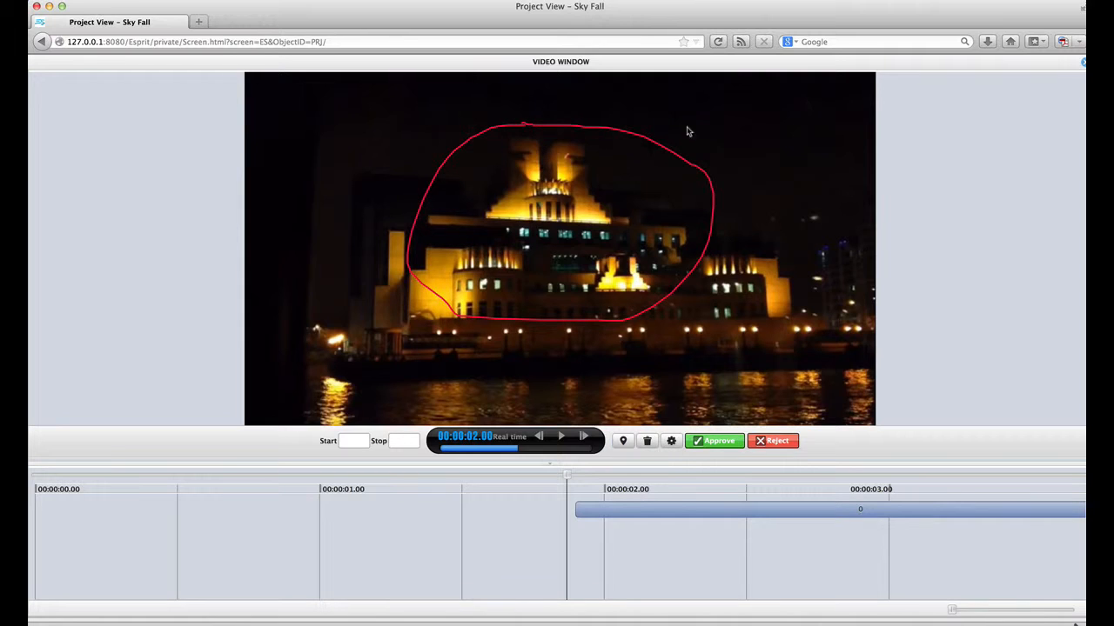
left_click(623, 441)
left_click(671, 345)
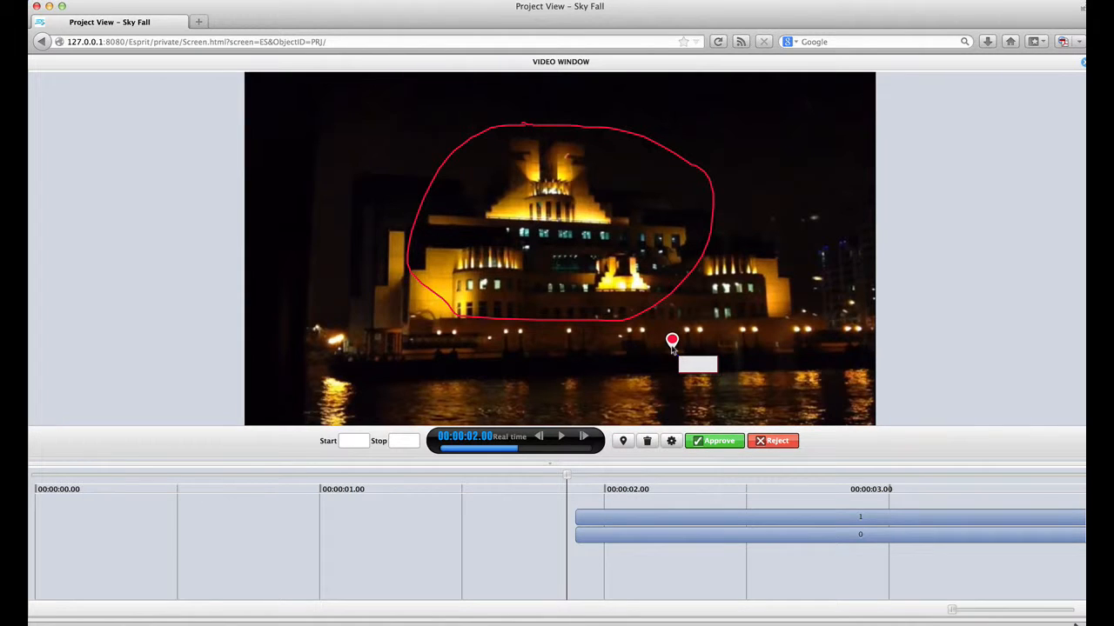
type("add effect lauchi")
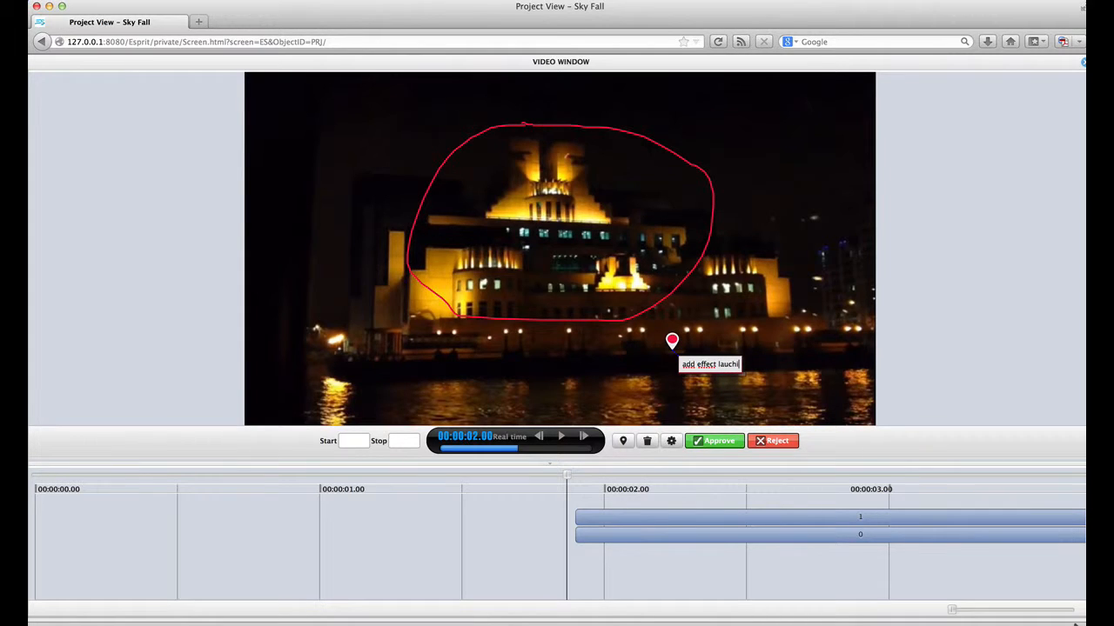
type("ng rocket")
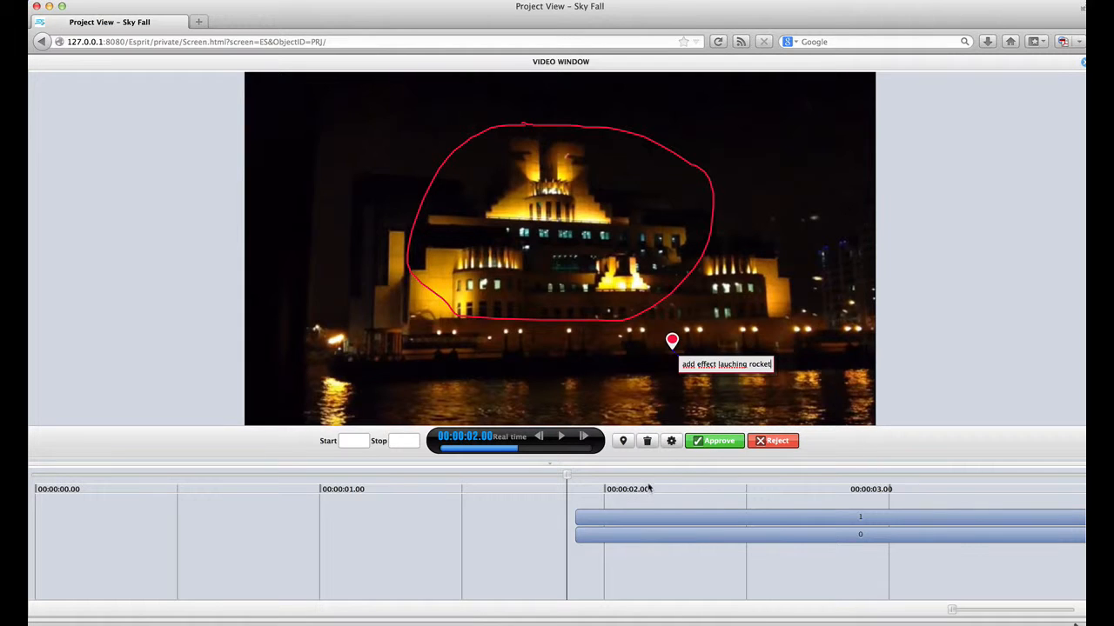
Step: Move the pin note annotation's start earlier and shorten its end
left_click(689, 518)
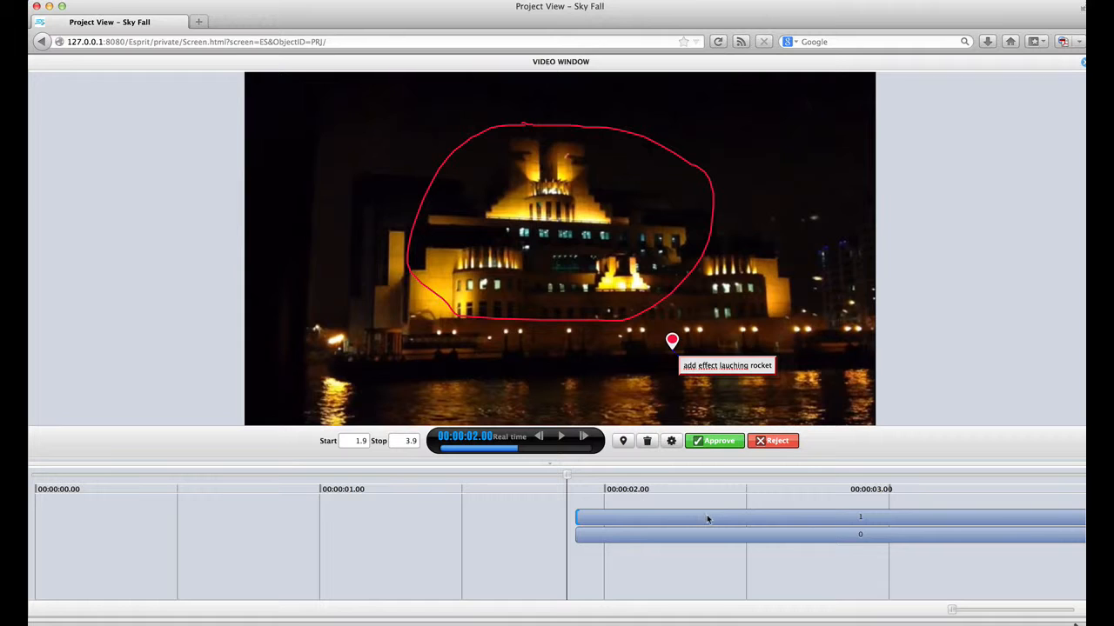
mouse_move(707, 519)
left_mouse_down()
mouse_move(684, 517)
mouse_move(688, 531)
mouse_move(593, 542)
left_mouse_up()
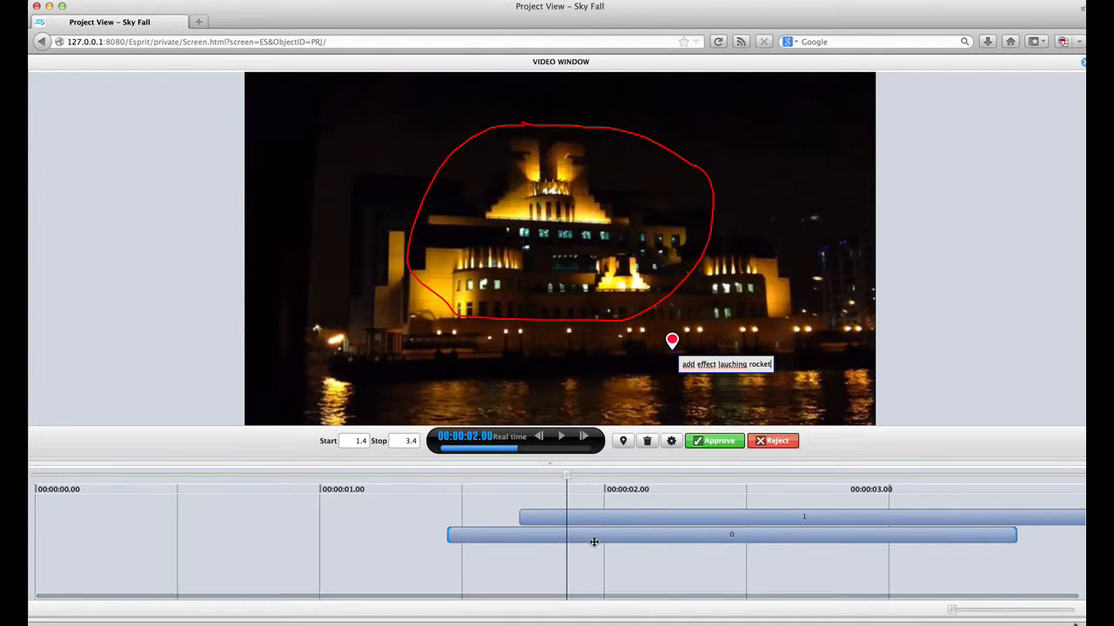
left_click_drag(1014, 532, 776, 561)
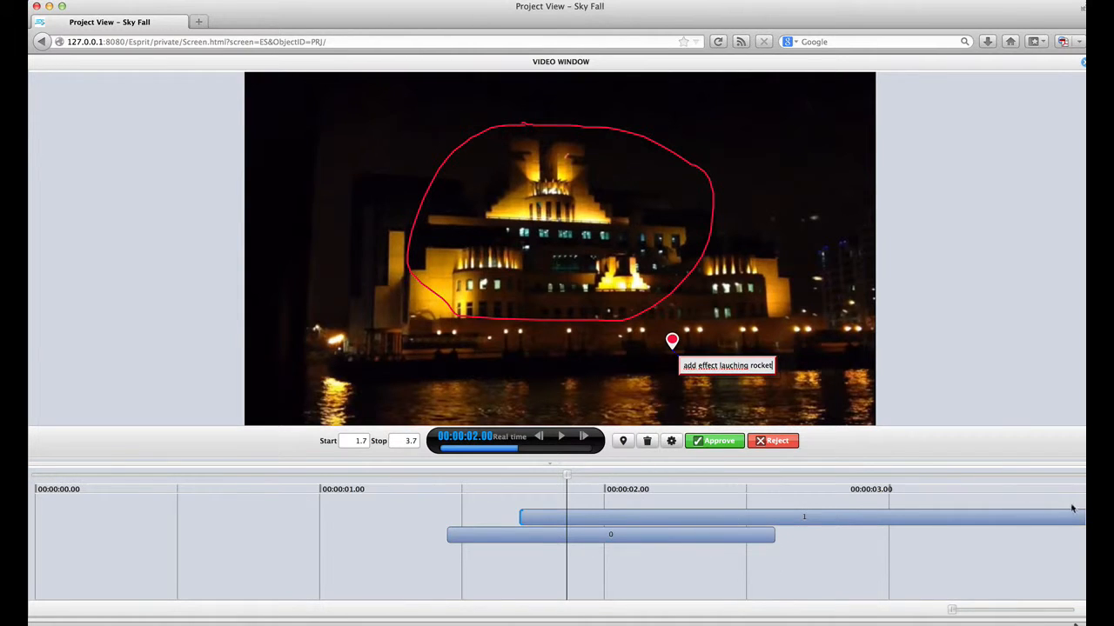
Step: Set annotation 1 to start at 1.7 s and stop at 2 s, then play to check
left_click_drag(1054, 517, 838, 520)
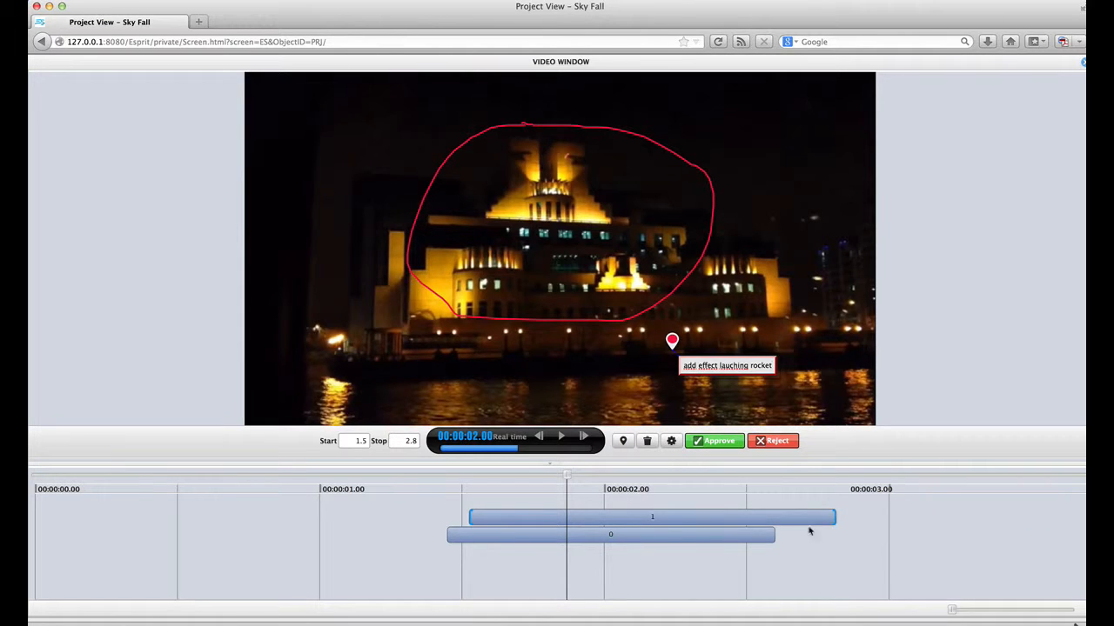
left_click_drag(746, 522, 799, 521)
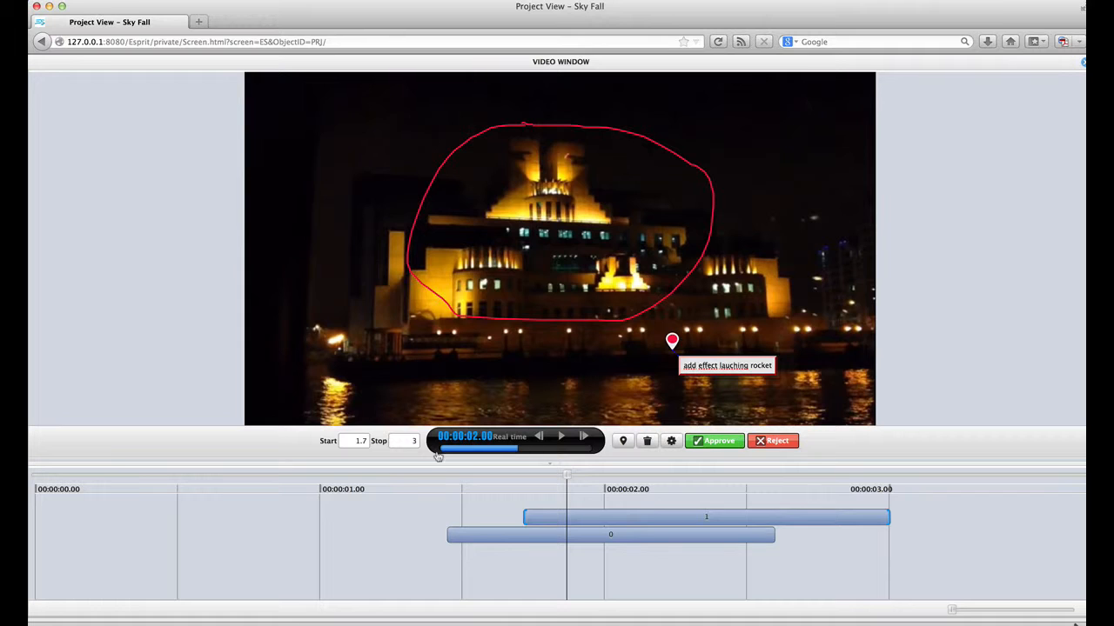
left_click(413, 441)
type("2")
key("Return")
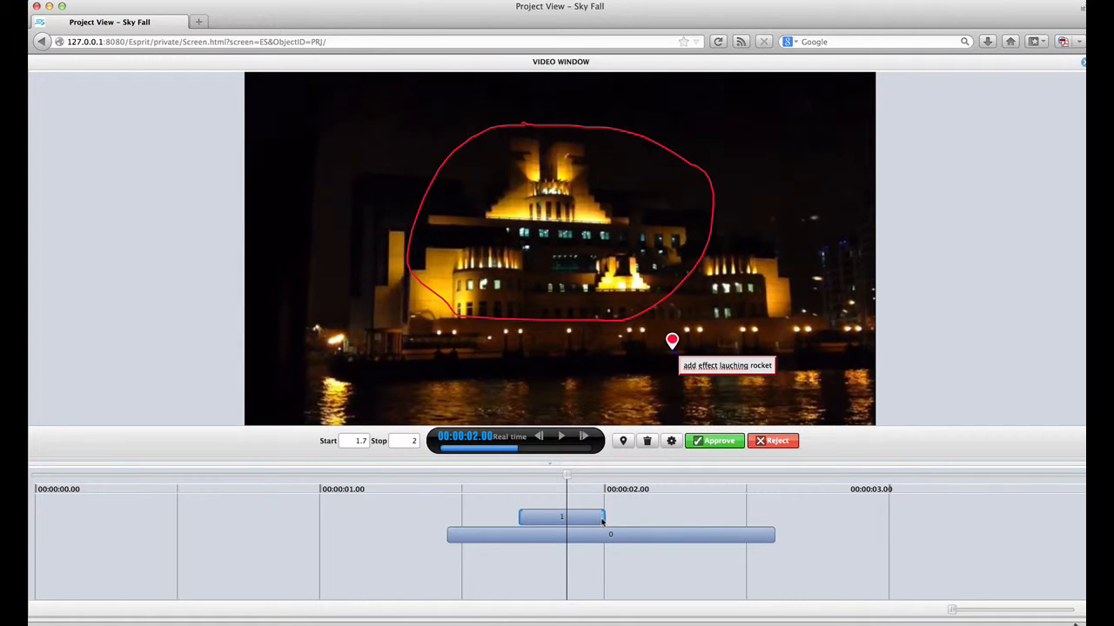
left_click_drag(603, 517, 488, 558)
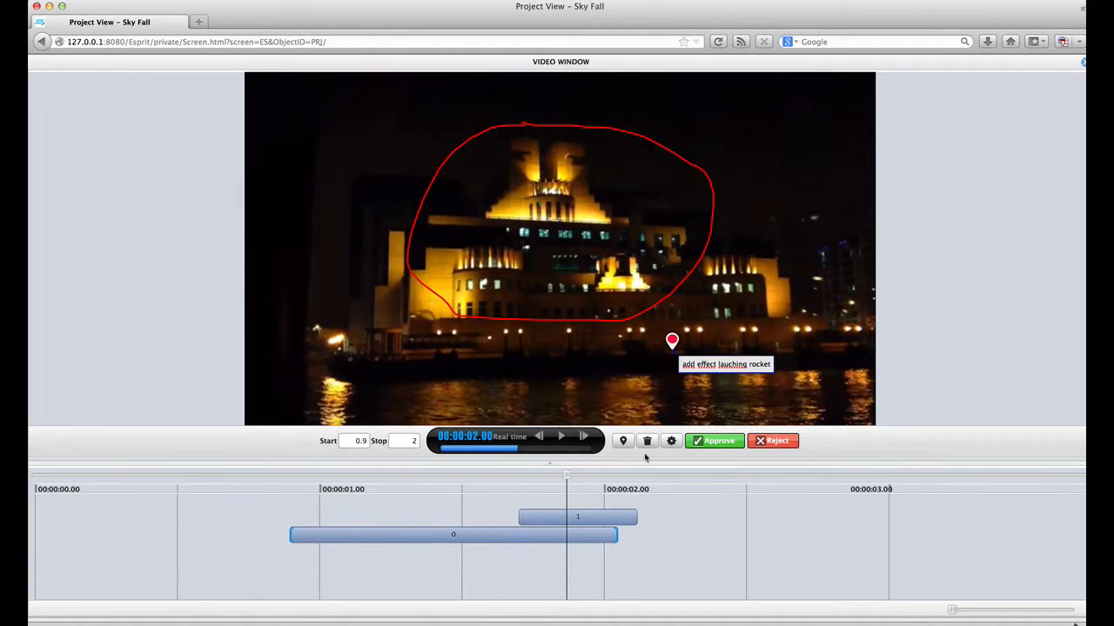
left_click(559, 438)
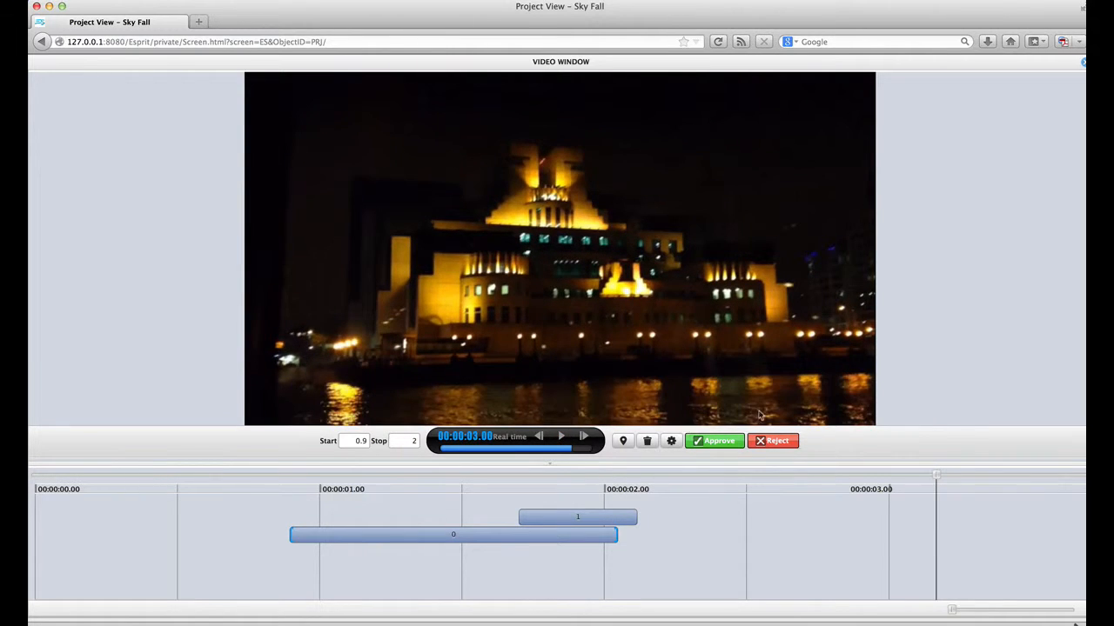
Step: Reject the video with a comment asking for a second revision
left_click(777, 441)
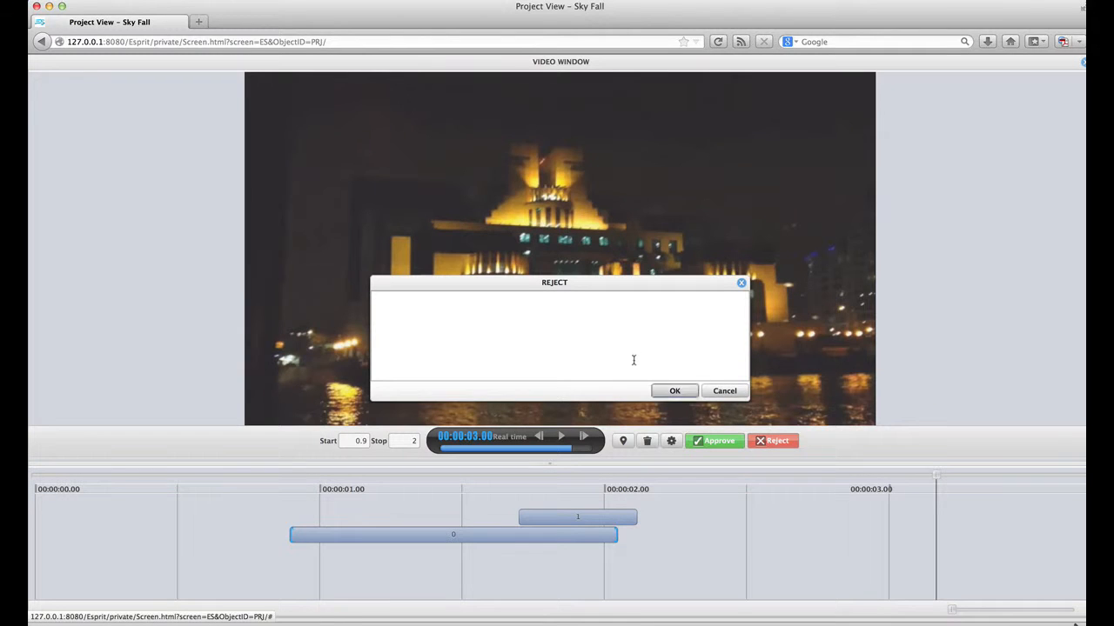
left_click(549, 328)
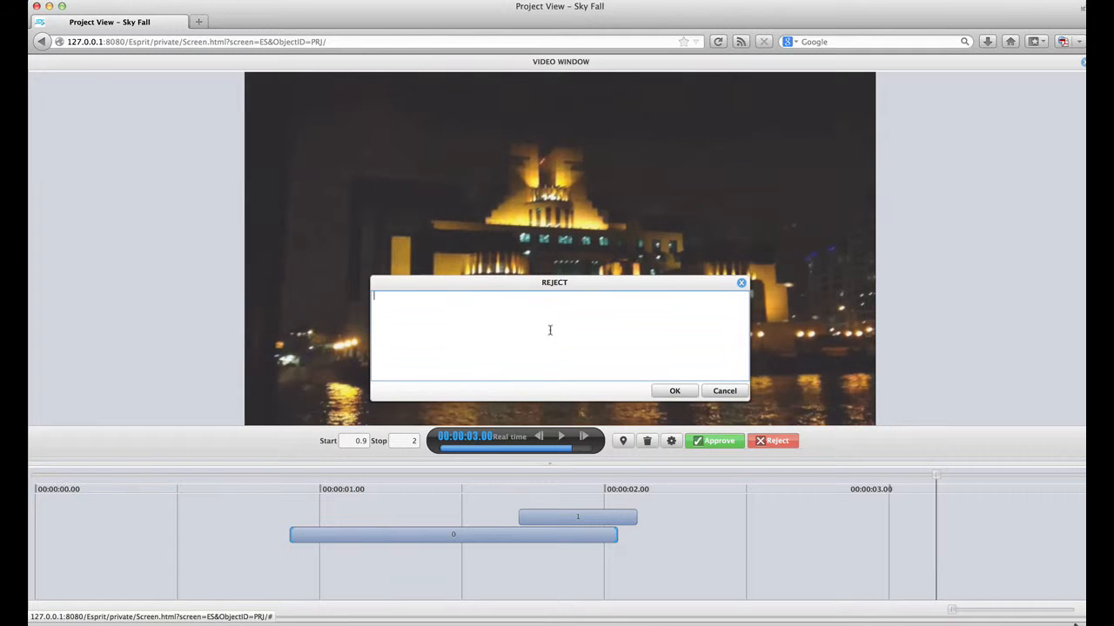
type("Need")
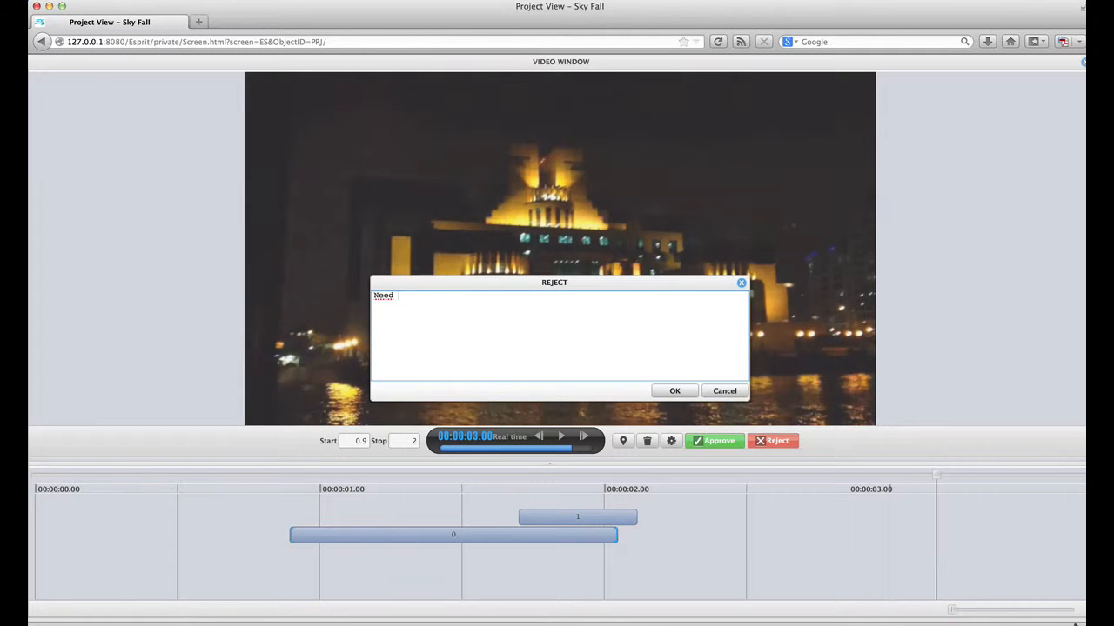
type(" a second revision")
left_click(673, 394)
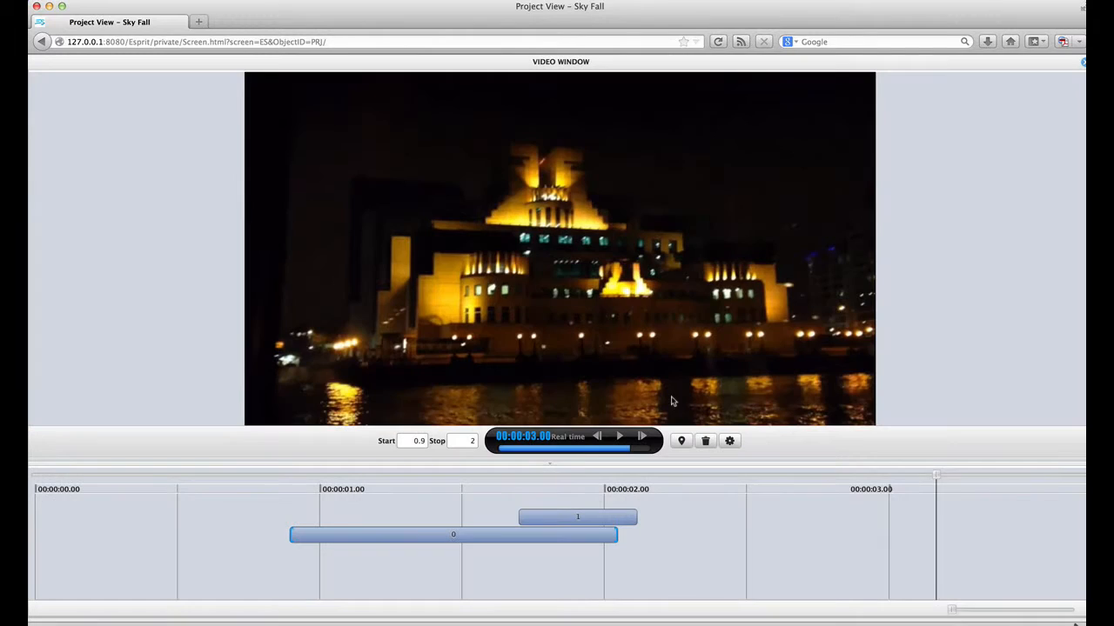
Step: Close the viewer, widen the Preview column in list view, then return to thumbnails
left_click(1082, 64)
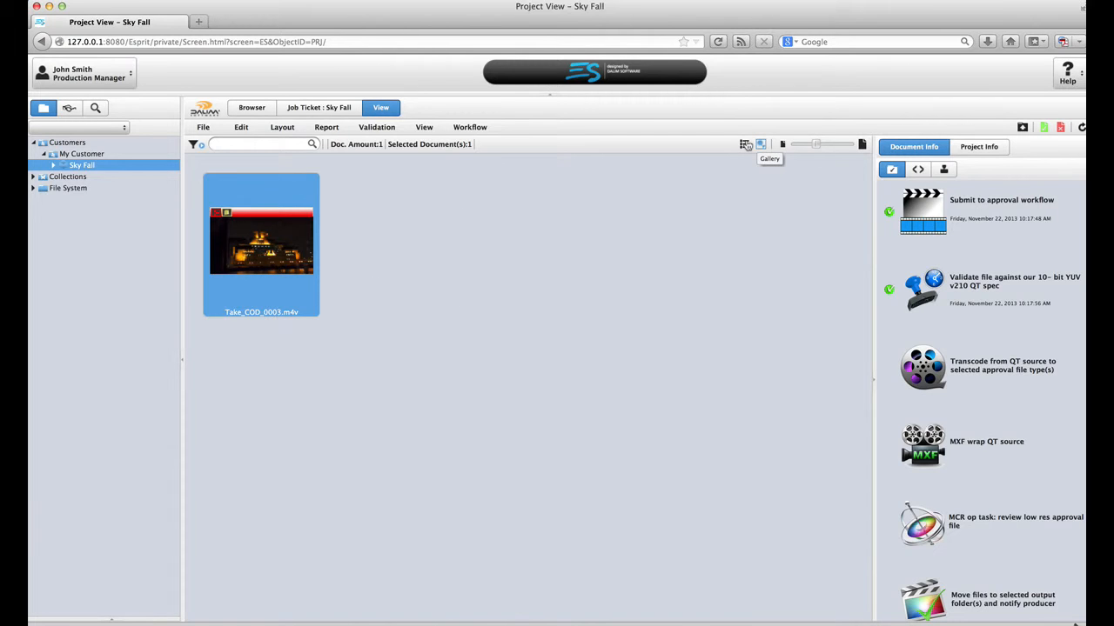
left_click(745, 145)
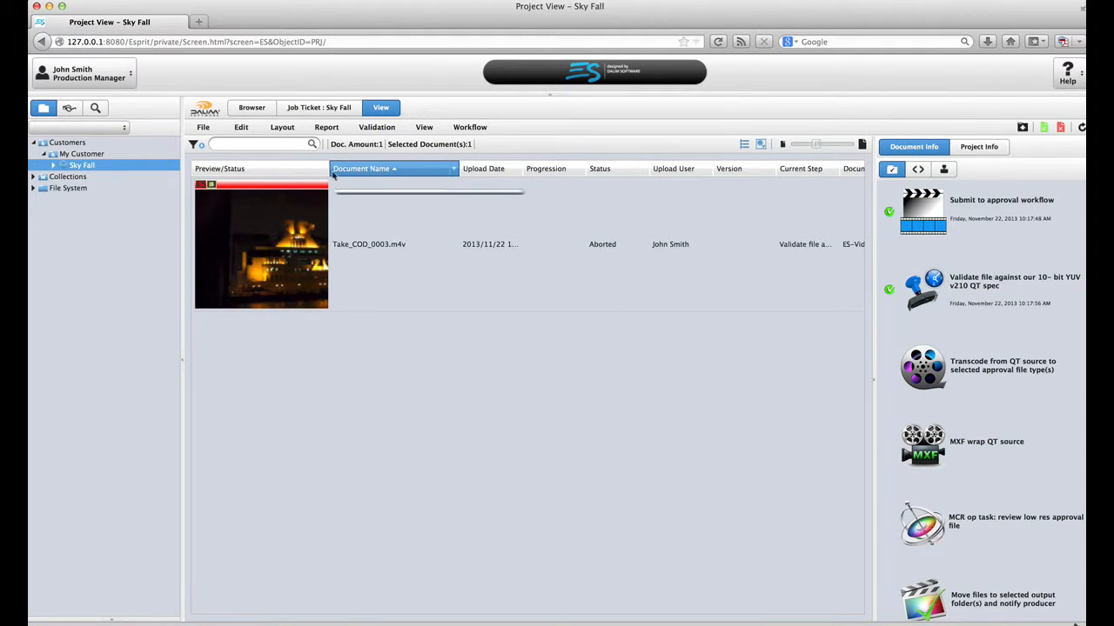
left_click_drag(330, 171, 476, 191)
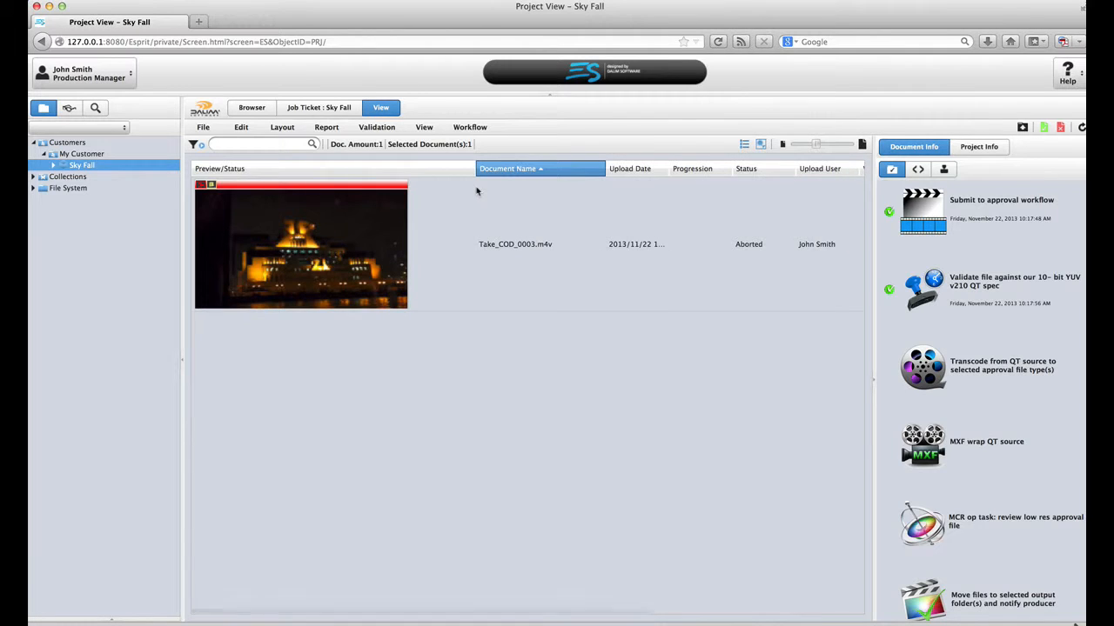
left_click(759, 144)
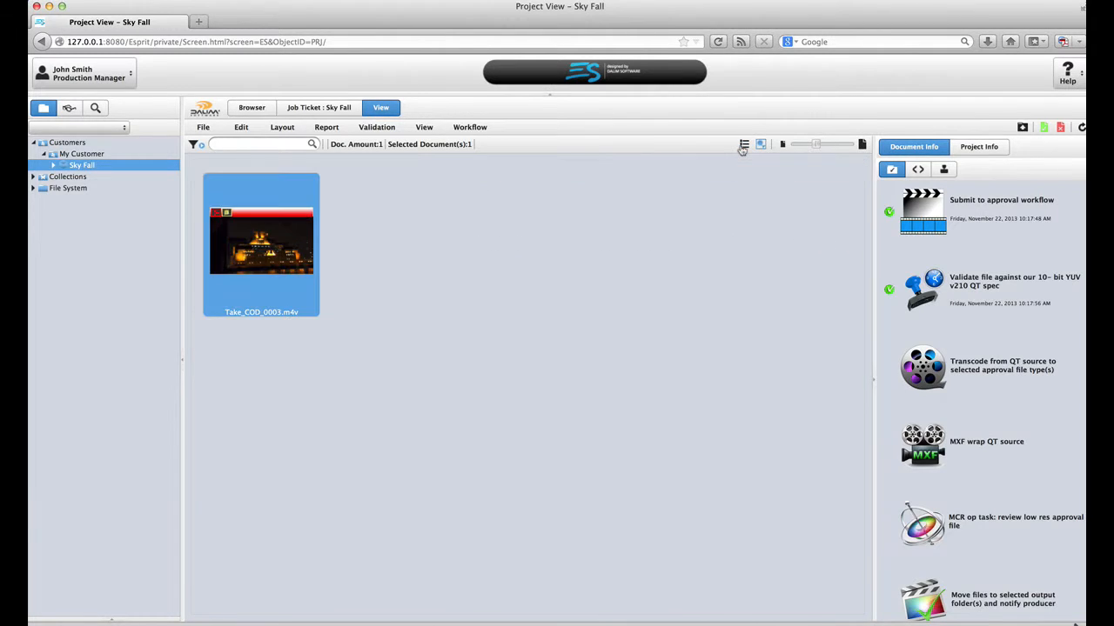
Step: Upload the r2 Take_COD_0003.m4v from VIDEO SKY FALL as the document's second revision
left_click(1021, 127)
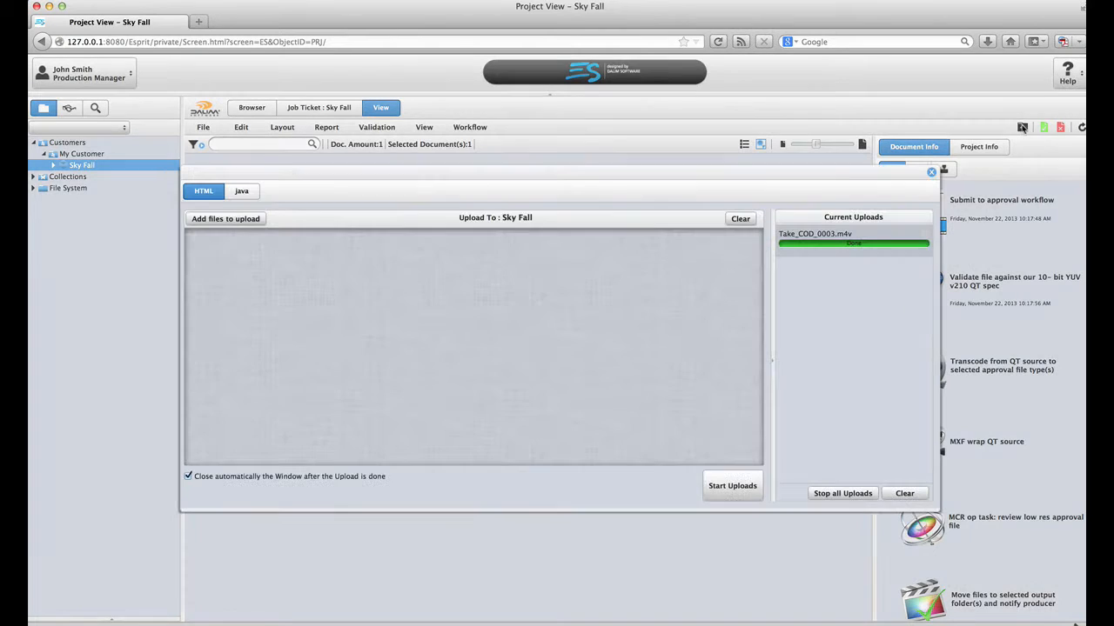
left_click(225, 220)
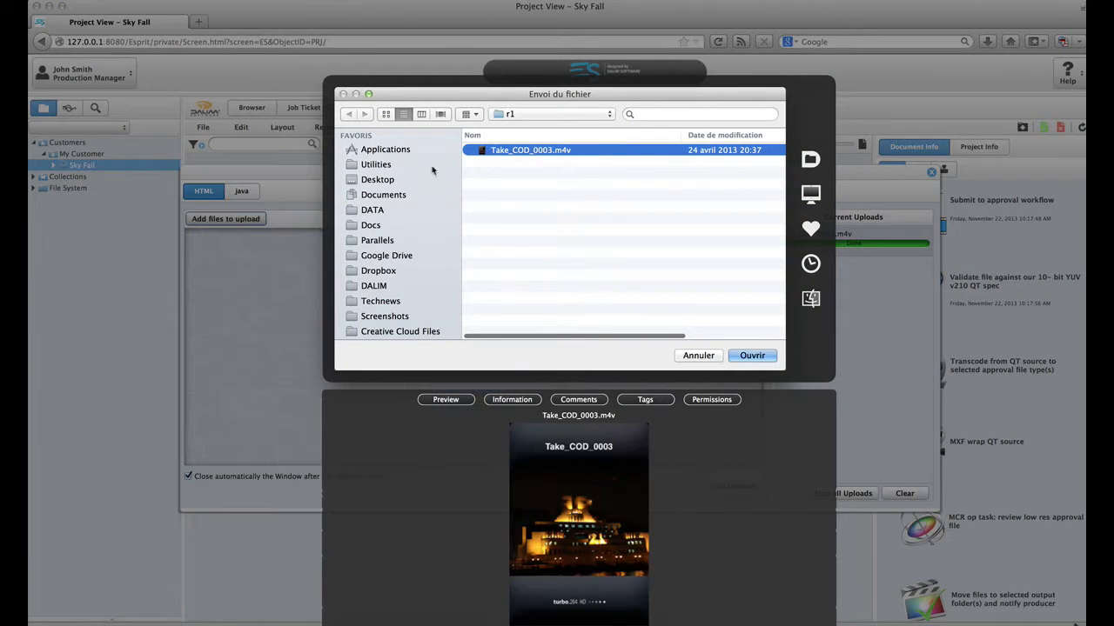
key("super+Up")
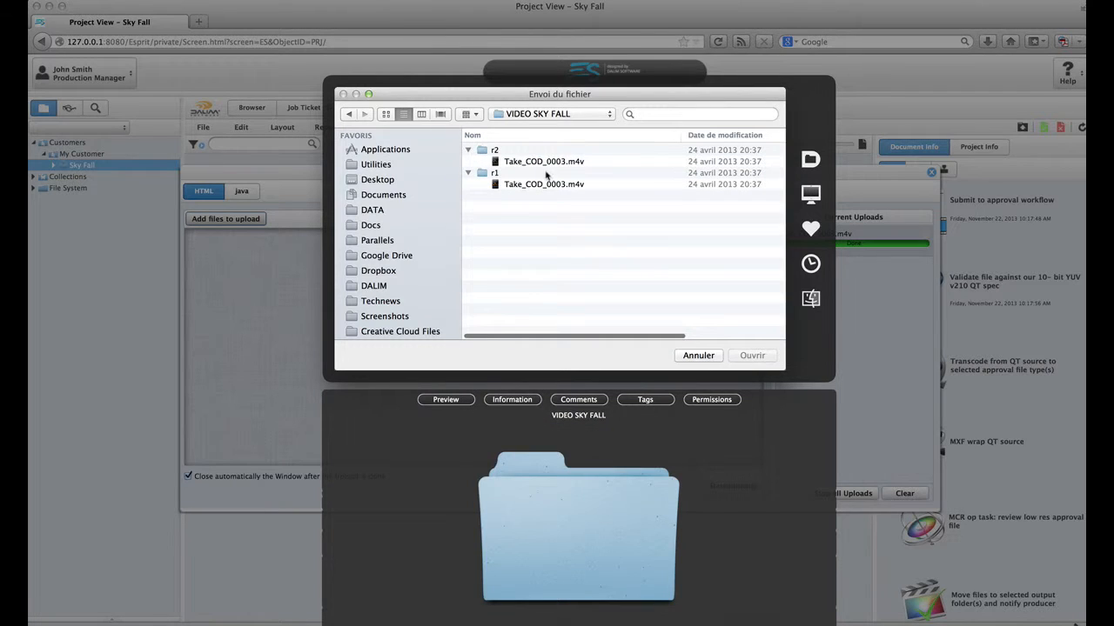
double_click(543, 165)
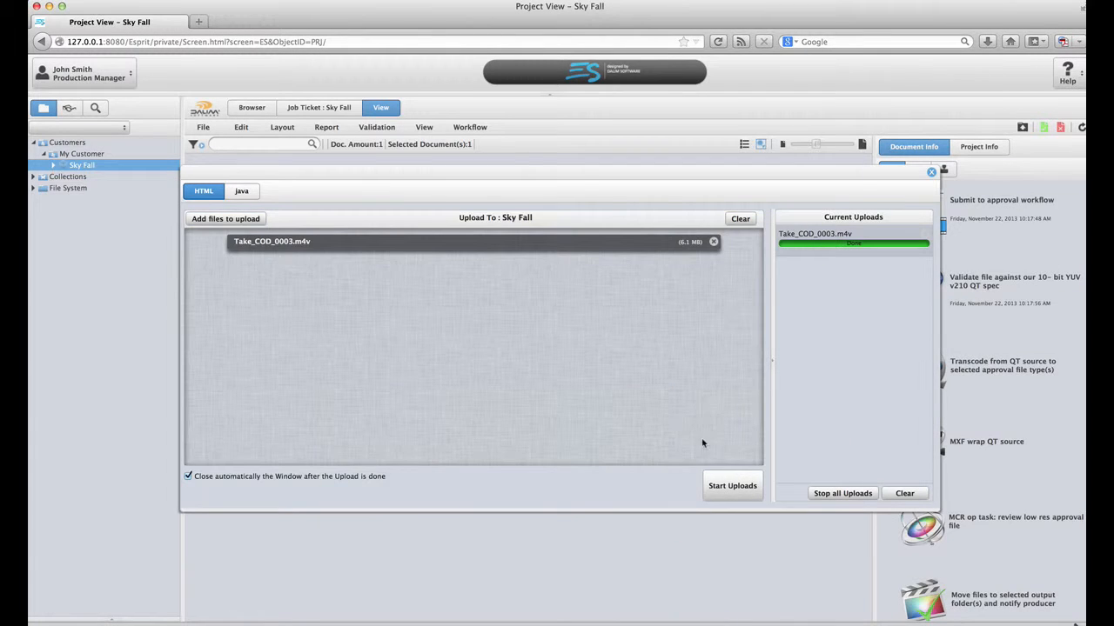
left_click(733, 485)
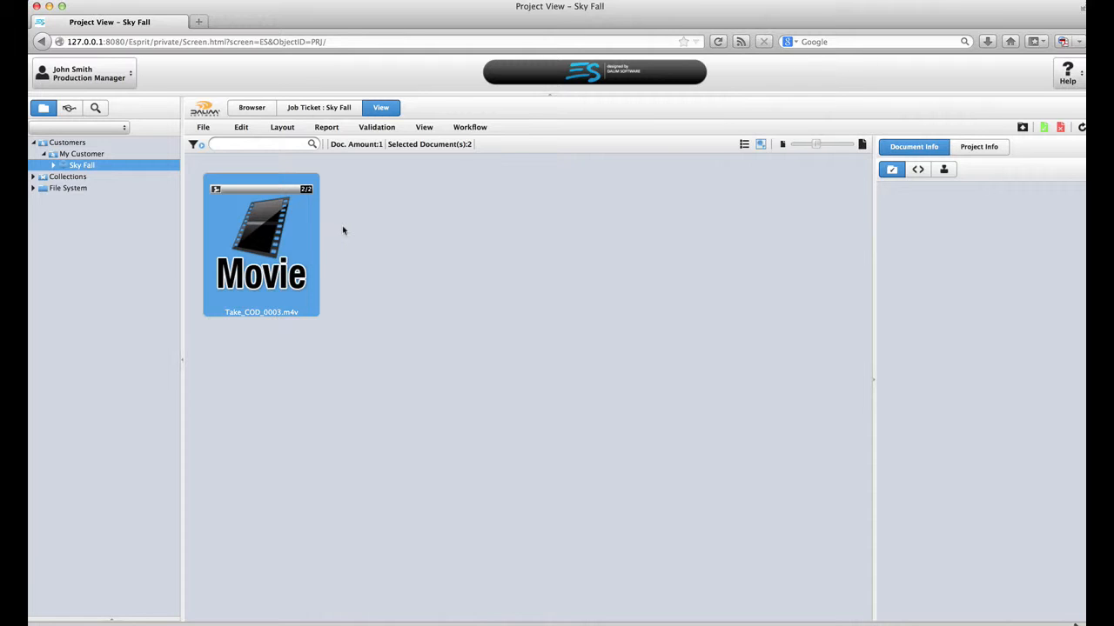
Step: Select the new Take_COD_0003.m4v upload and review its workflow task assignees and workflow steps
left_click(280, 237)
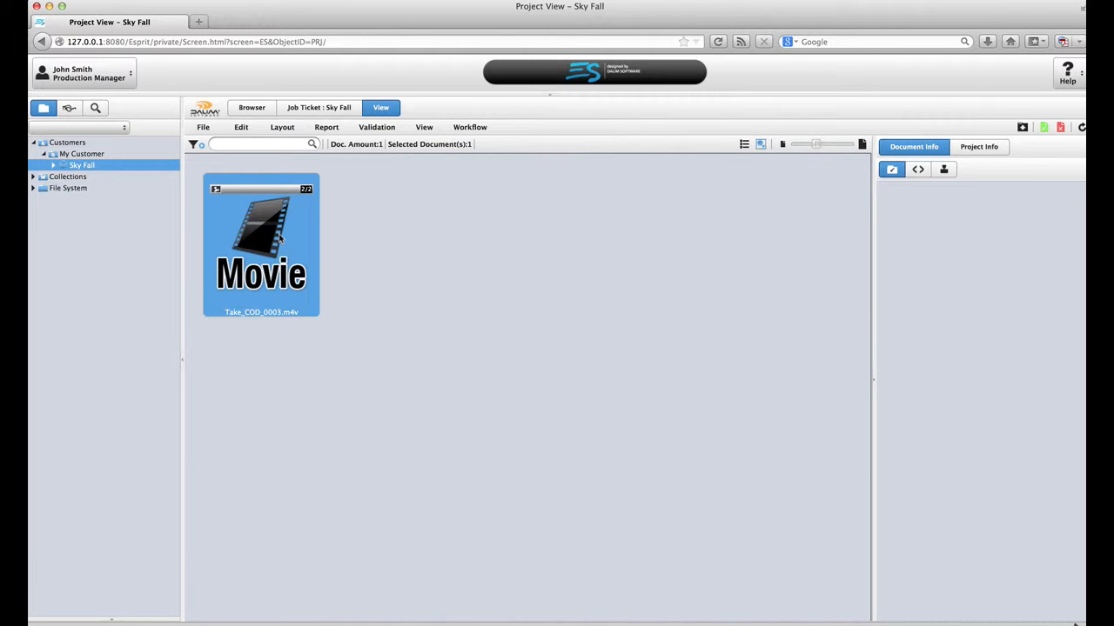
left_click(946, 170)
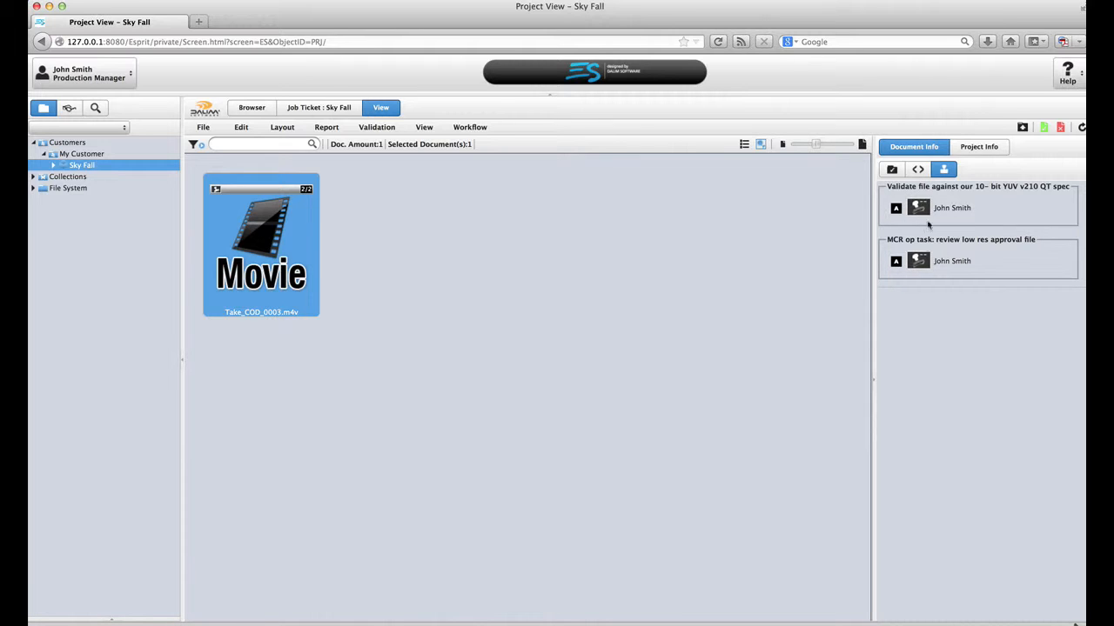
left_click(891, 171)
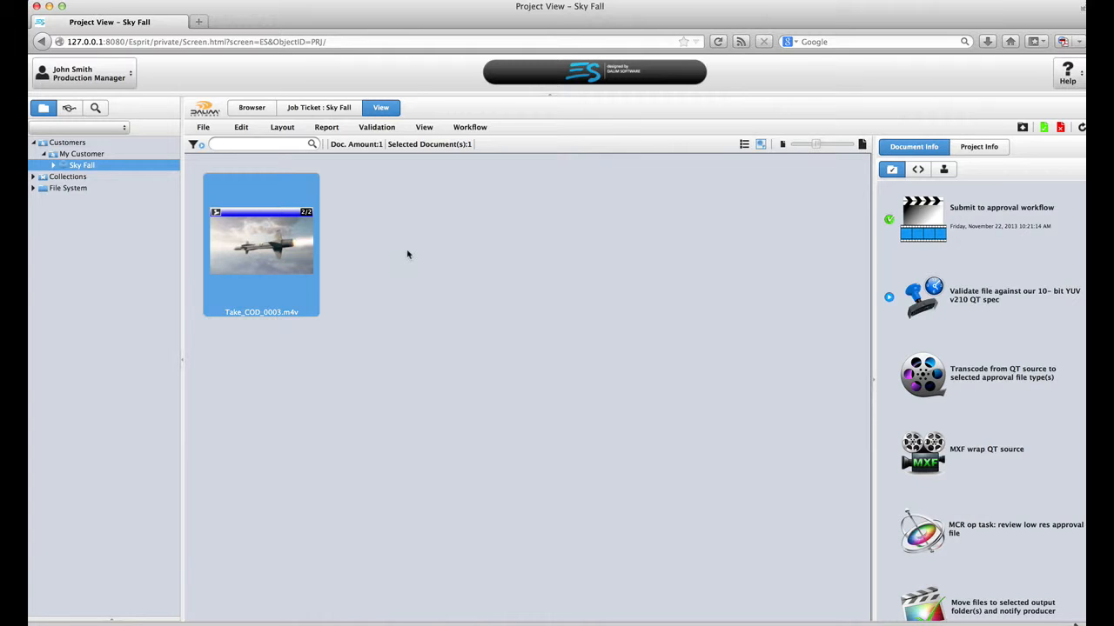
Step: Show the esvid metadata with codec, frame rate and duration, then open revision 2/2 in the viewer
left_click(918, 171)
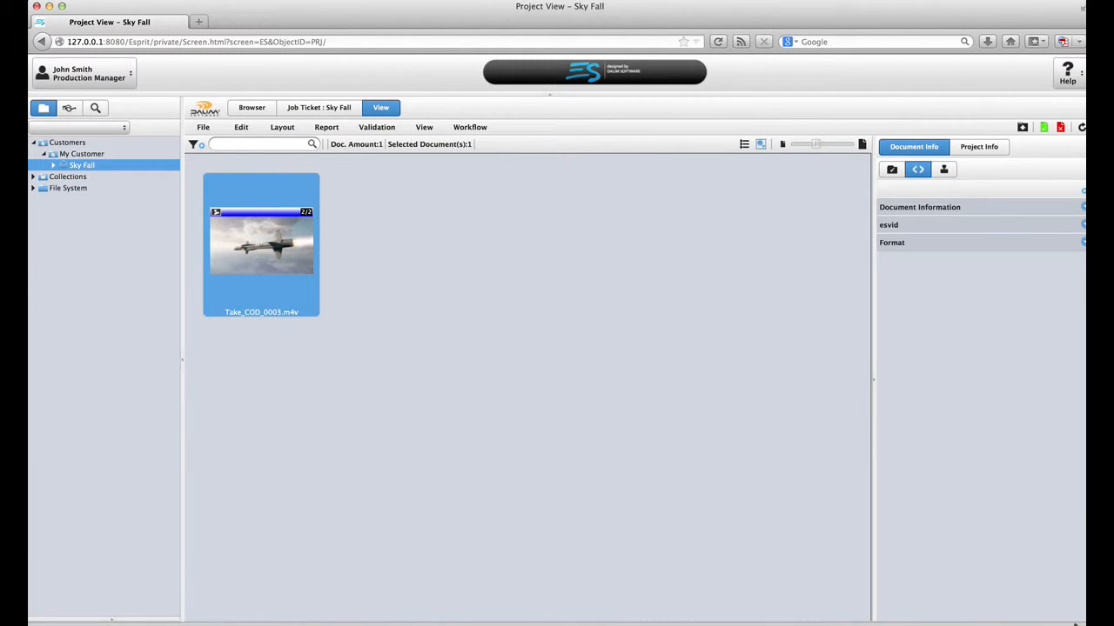
left_click(1084, 227)
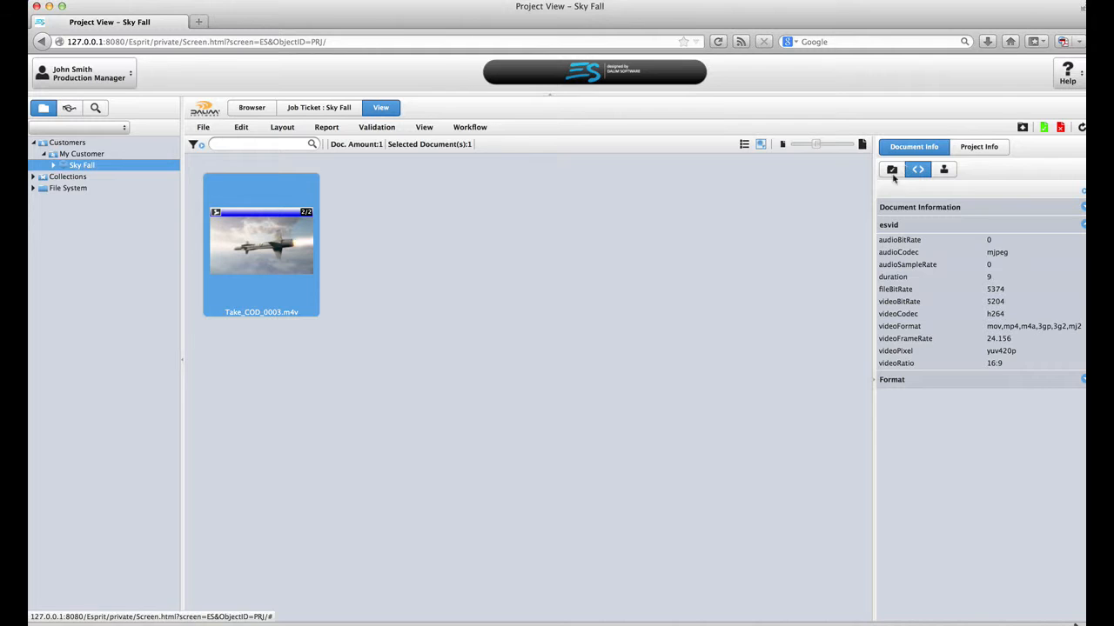
double_click(292, 250)
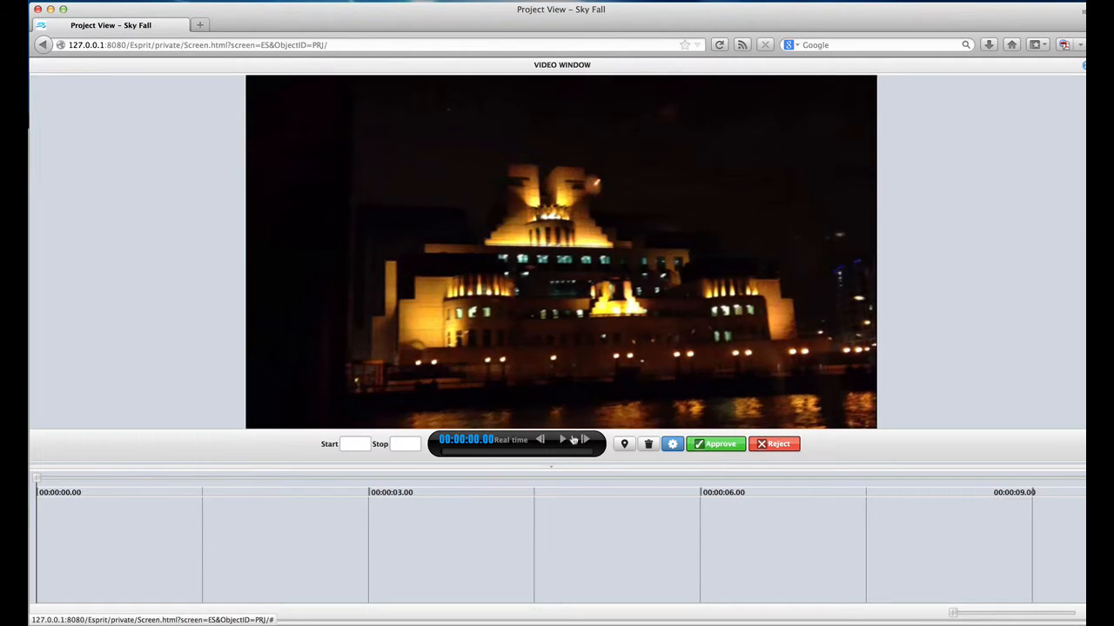
Step: Play revision 2 of Take_COD_0003.m4v in the video viewer and confirm its approval
left_click(564, 441)
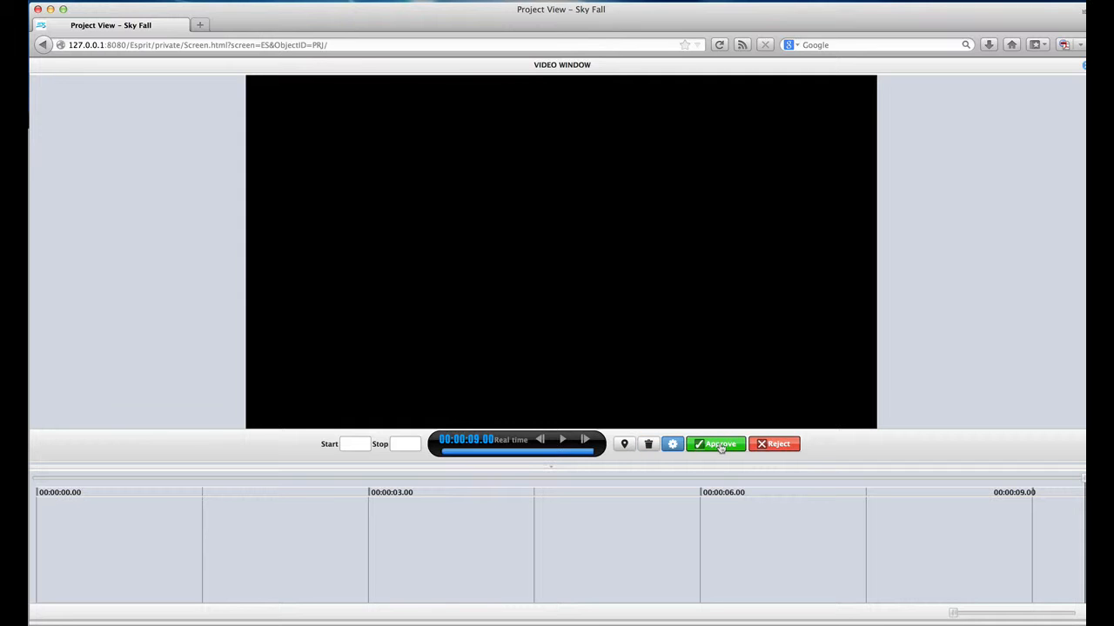
left_click(718, 444)
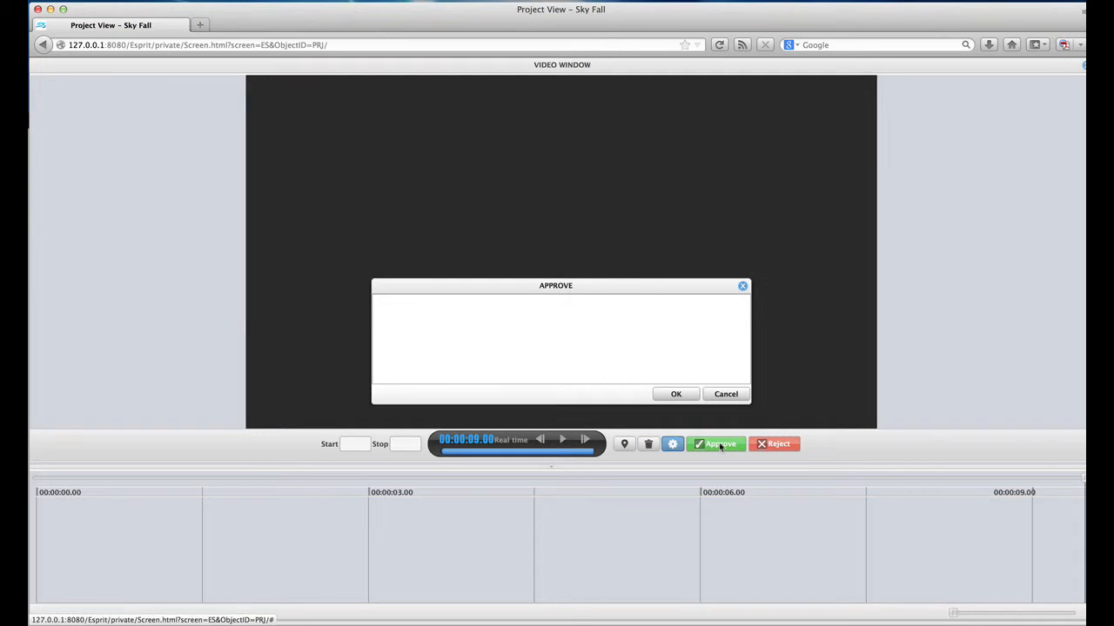
left_click(676, 395)
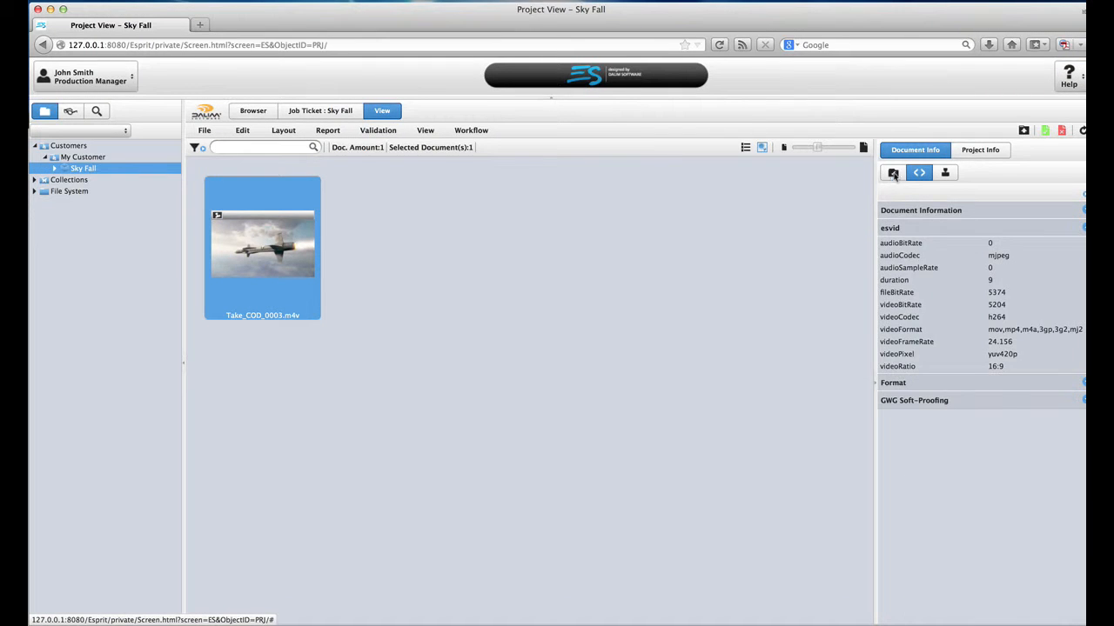
Step: Check Take_COD_0003.m4v's workflow progress, then view its metadata again
left_click(892, 173)
scroll(955, 333, "down", 1)
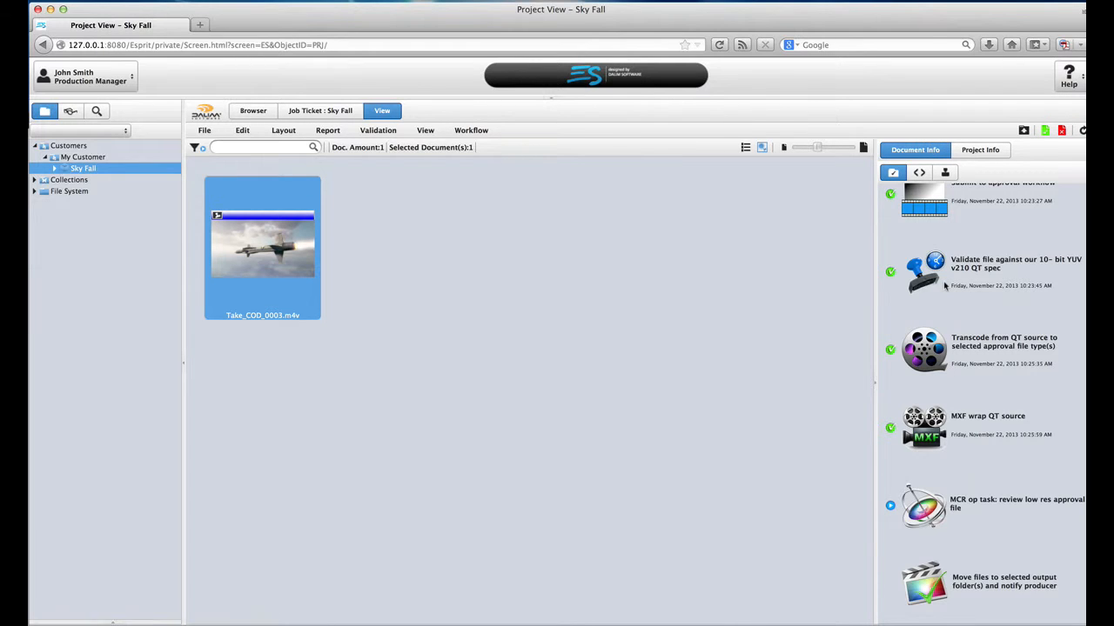
left_click(918, 172)
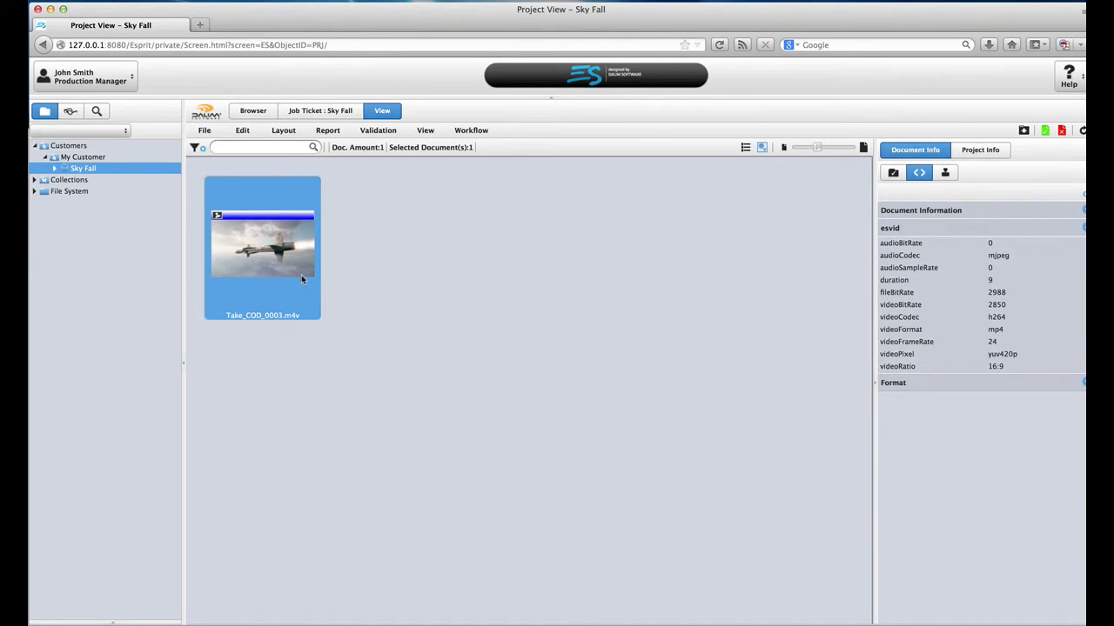
mouse_move(301, 274)
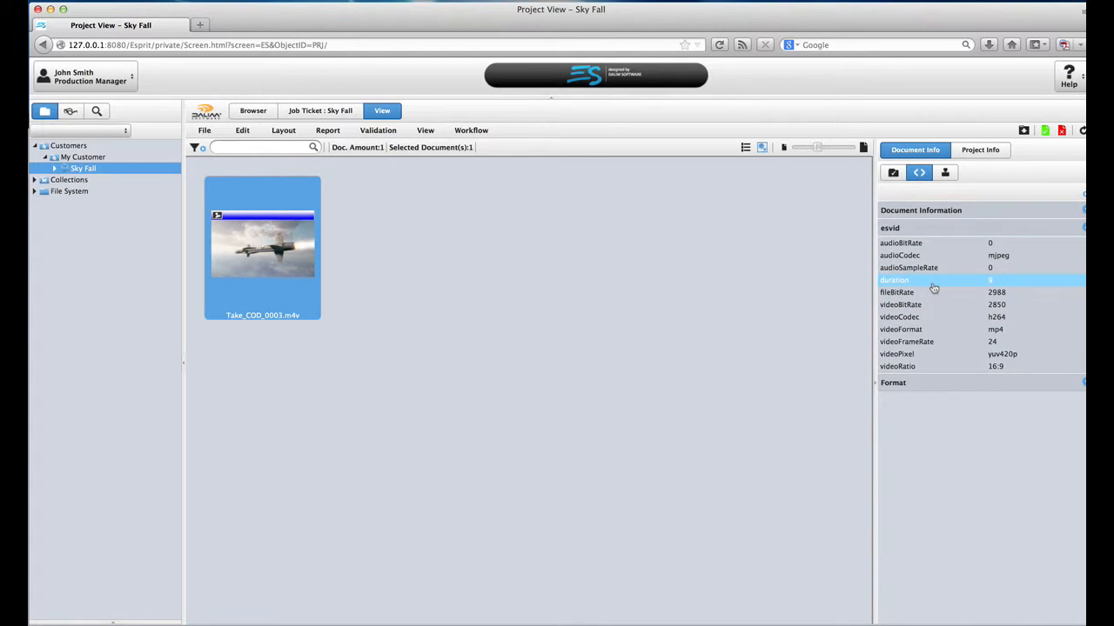
Step: Review the workflow task list and each task's assignee, then open the video in the approval viewer
left_click(892, 172)
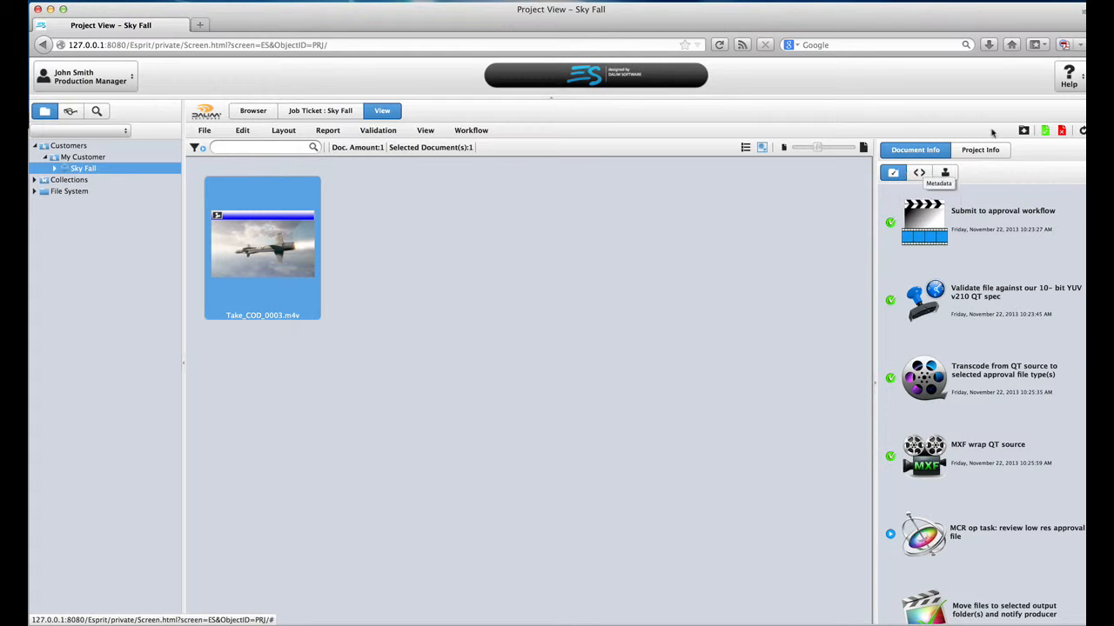
scroll(981, 275, "down", 1)
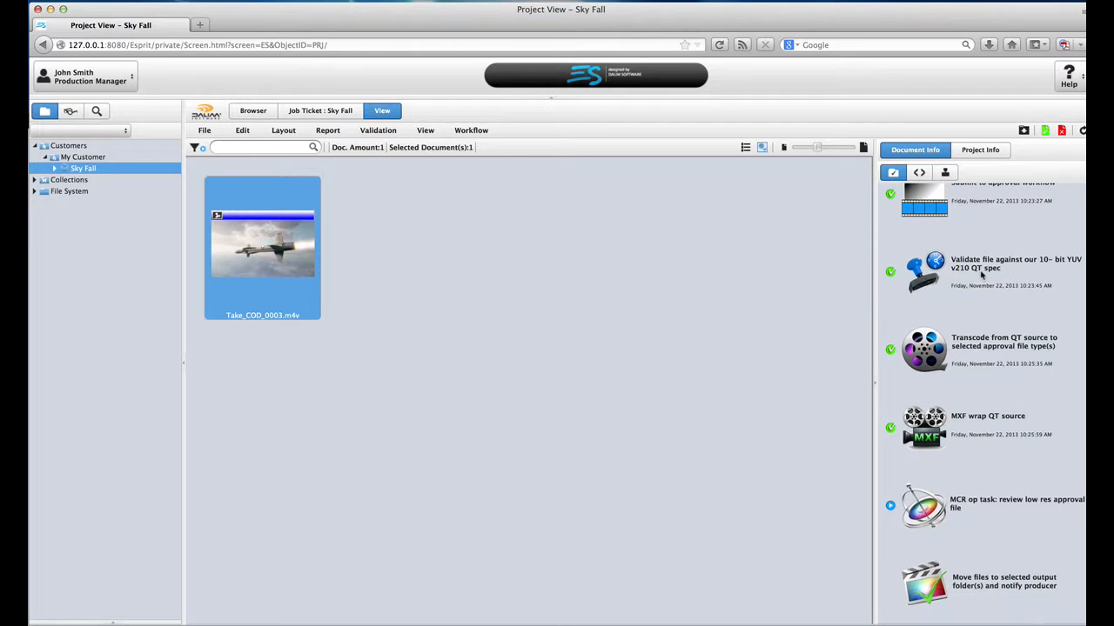
left_click(945, 172)
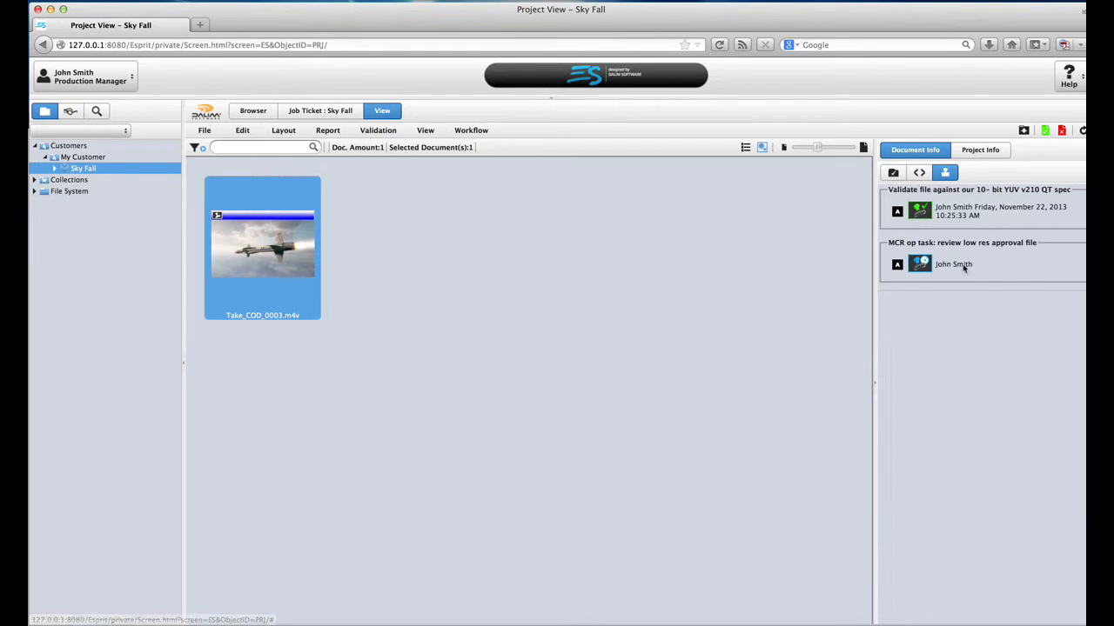
left_click(893, 173)
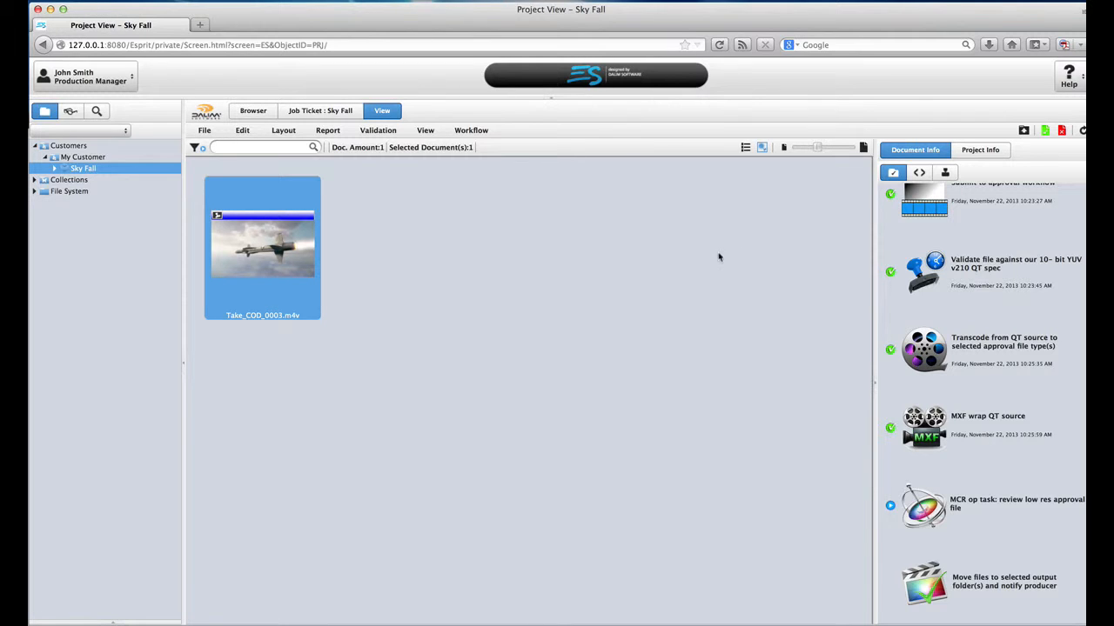
double_click(286, 254)
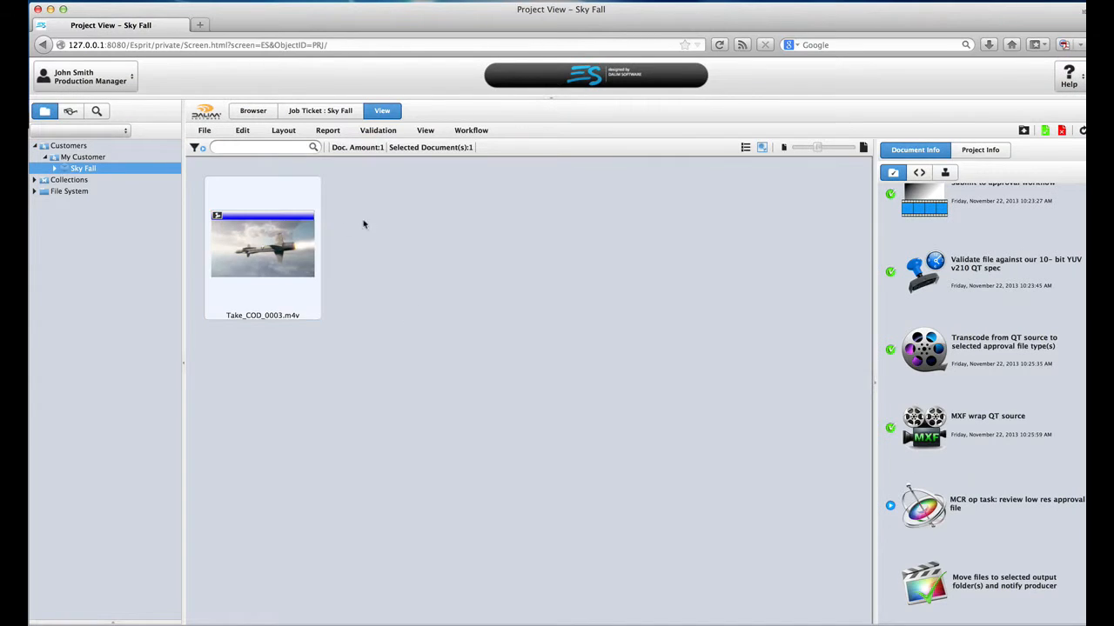
Step: Approve the Sky Fall review task in Doc to Validate, refresh the queue, and return to Sky Fall
left_click(70, 111)
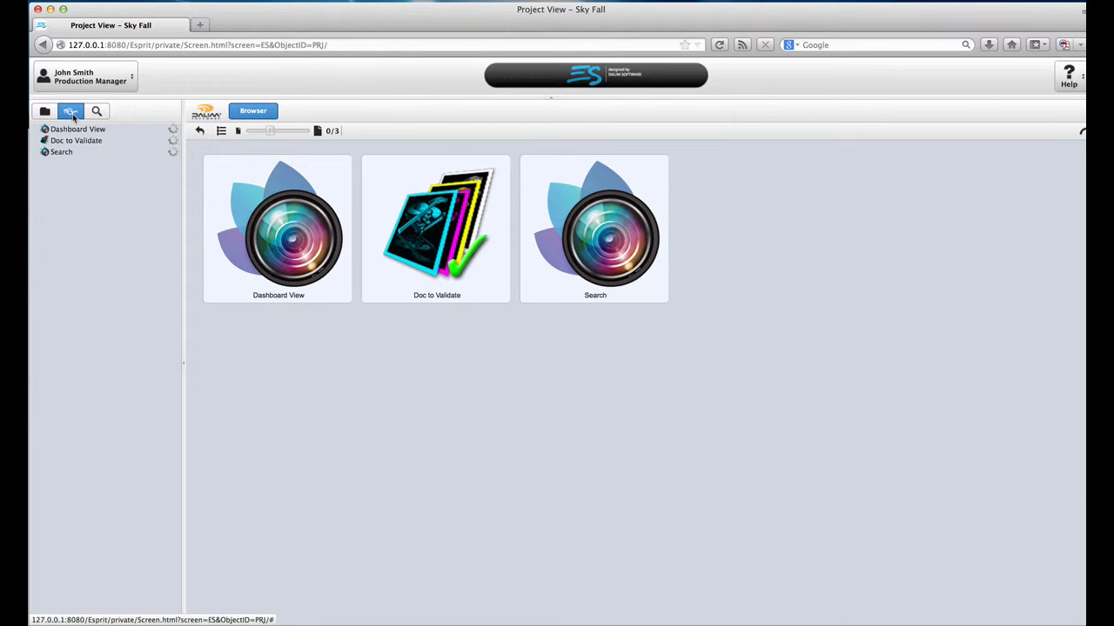
left_click(78, 140)
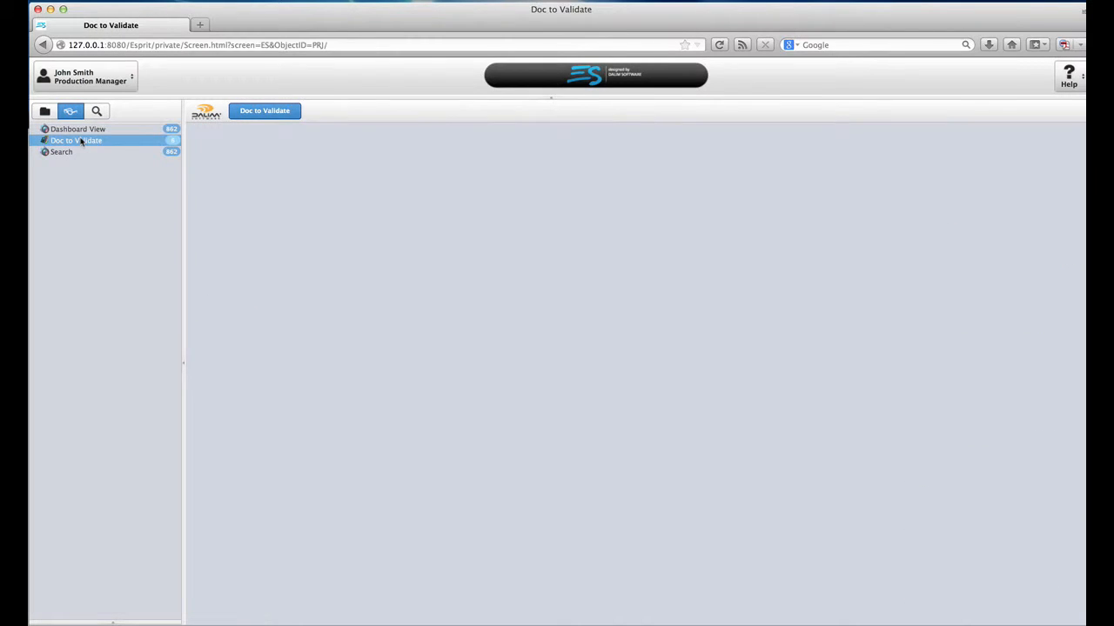
left_click(197, 172)
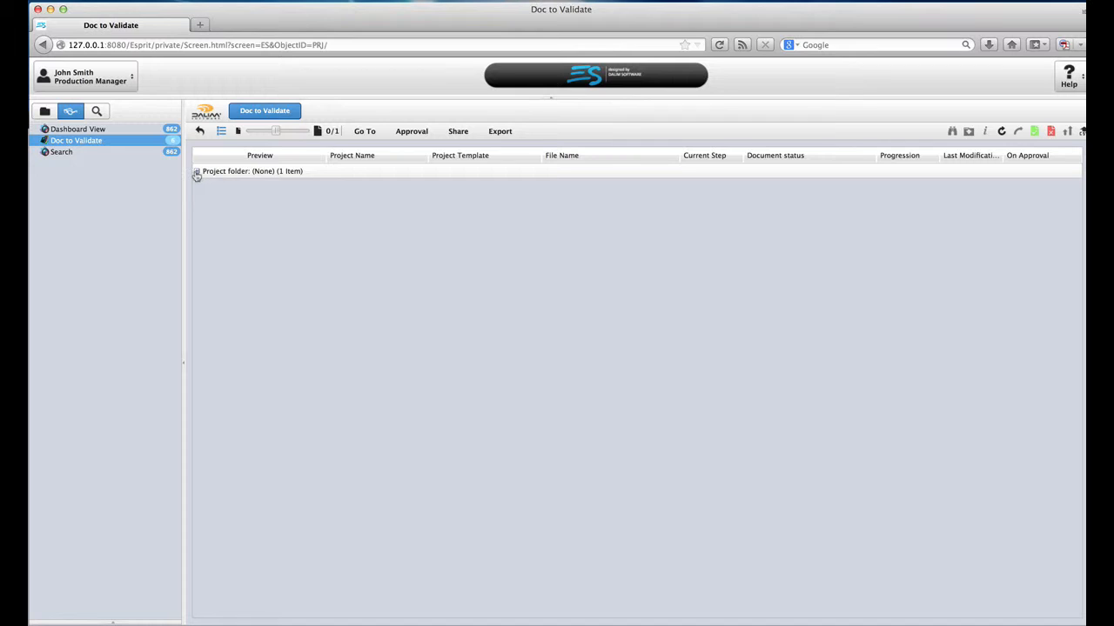
left_click(326, 226)
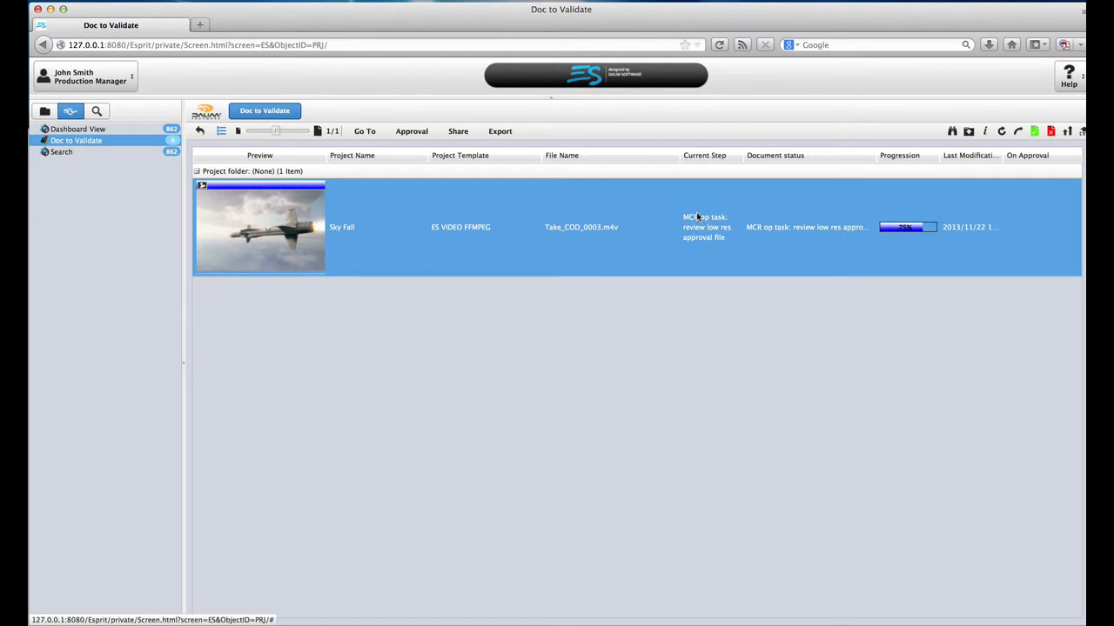
left_click(1036, 132)
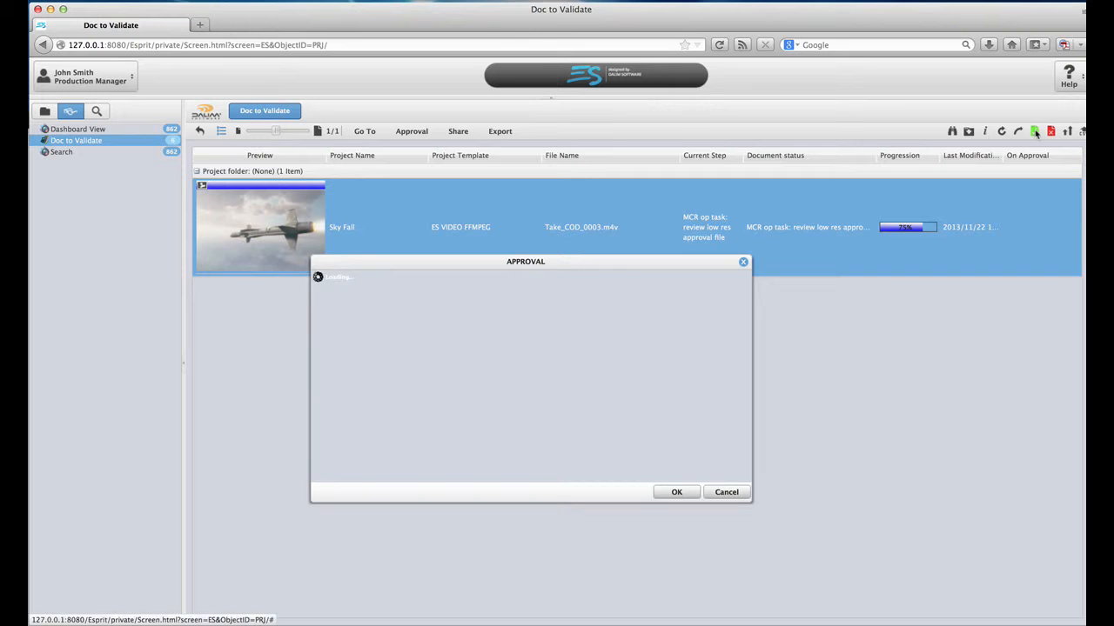
left_click(674, 493)
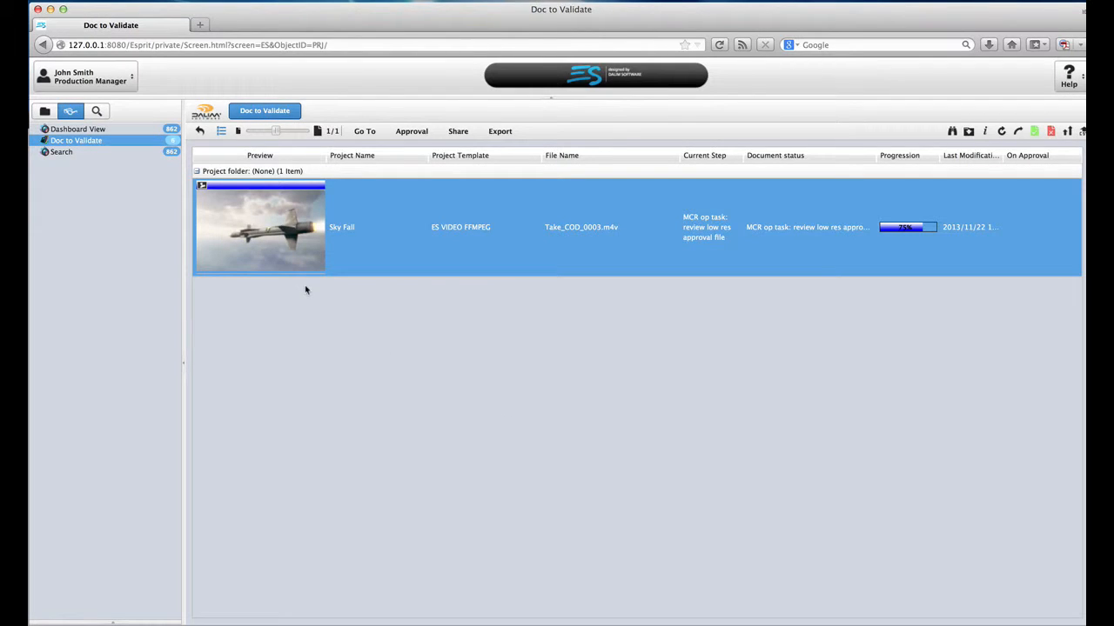
left_click(112, 142)
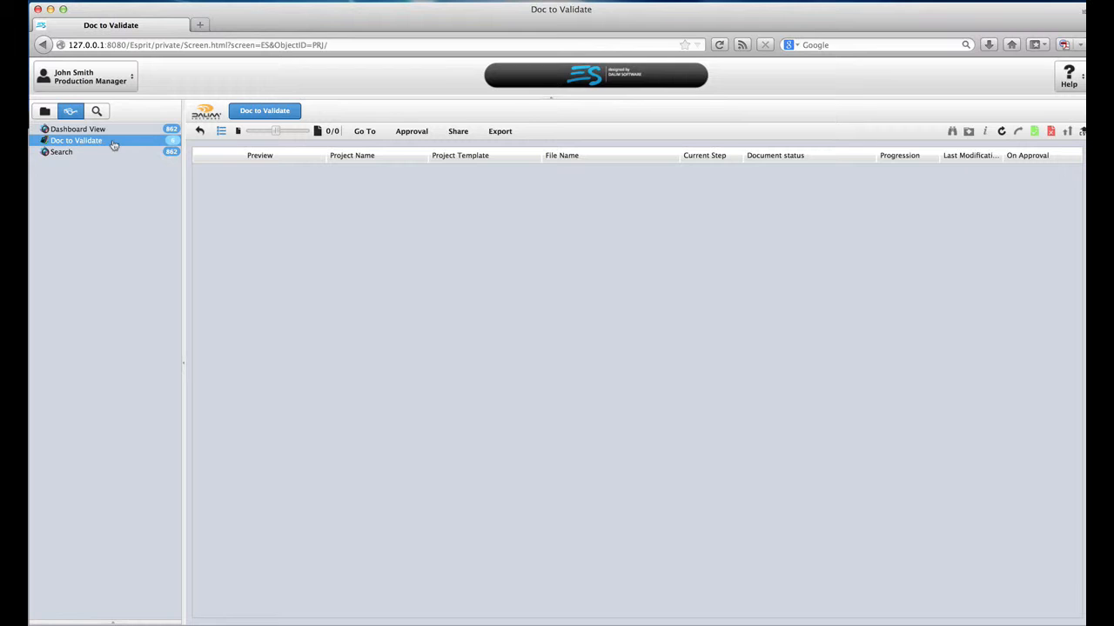
left_click(49, 112)
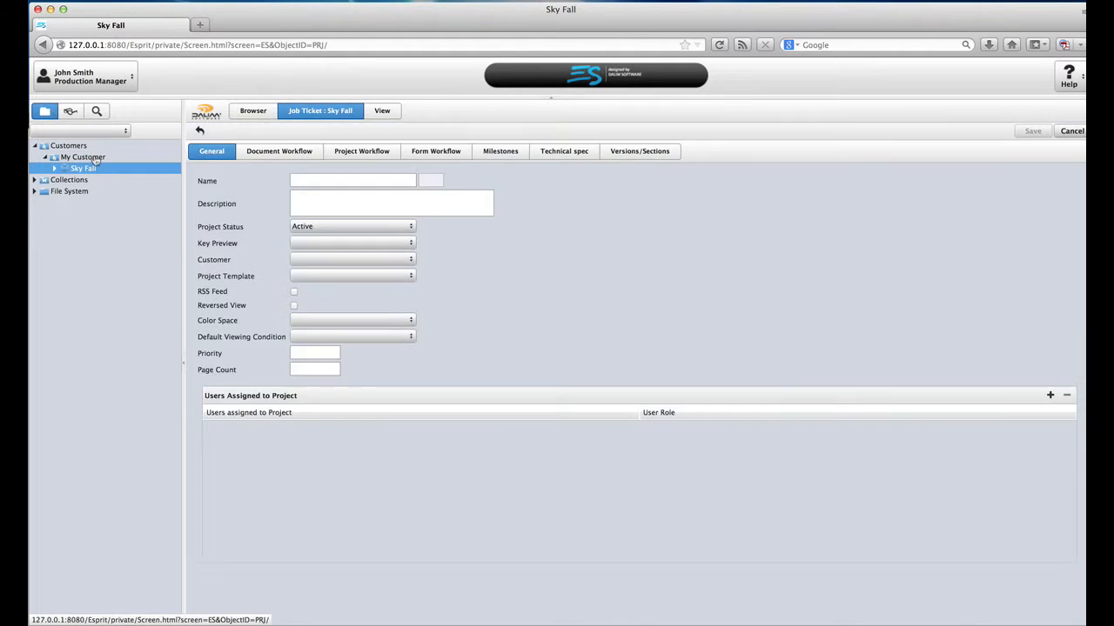
Step: Show Sky Fall's documents in detailed List view with Take_COD_0003.m4v selected, then sign out
left_click(108, 172)
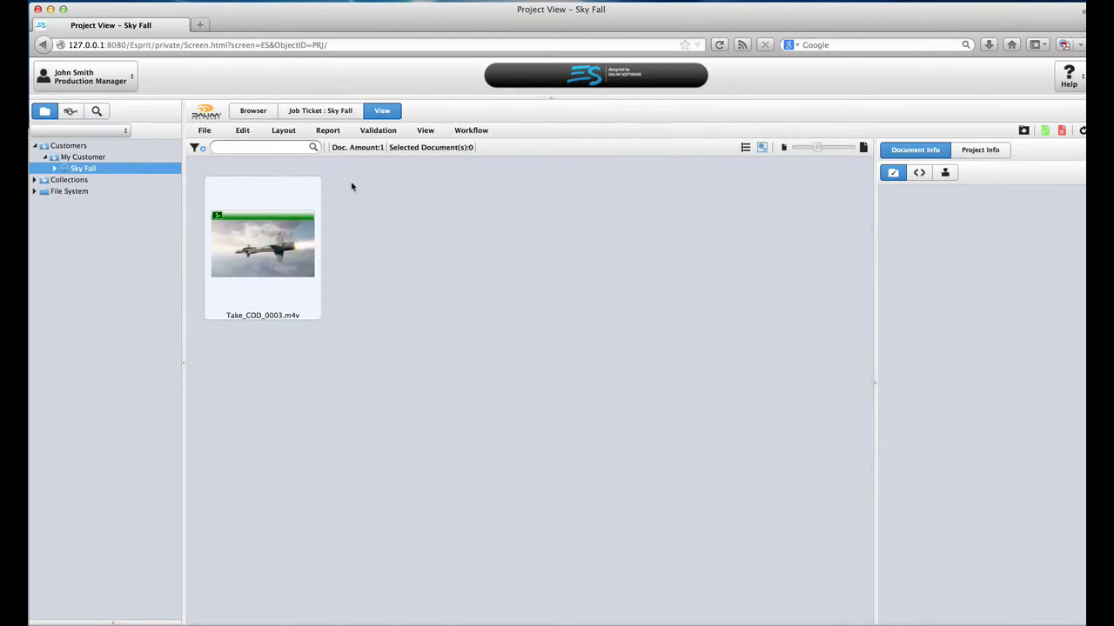
left_click(294, 247)
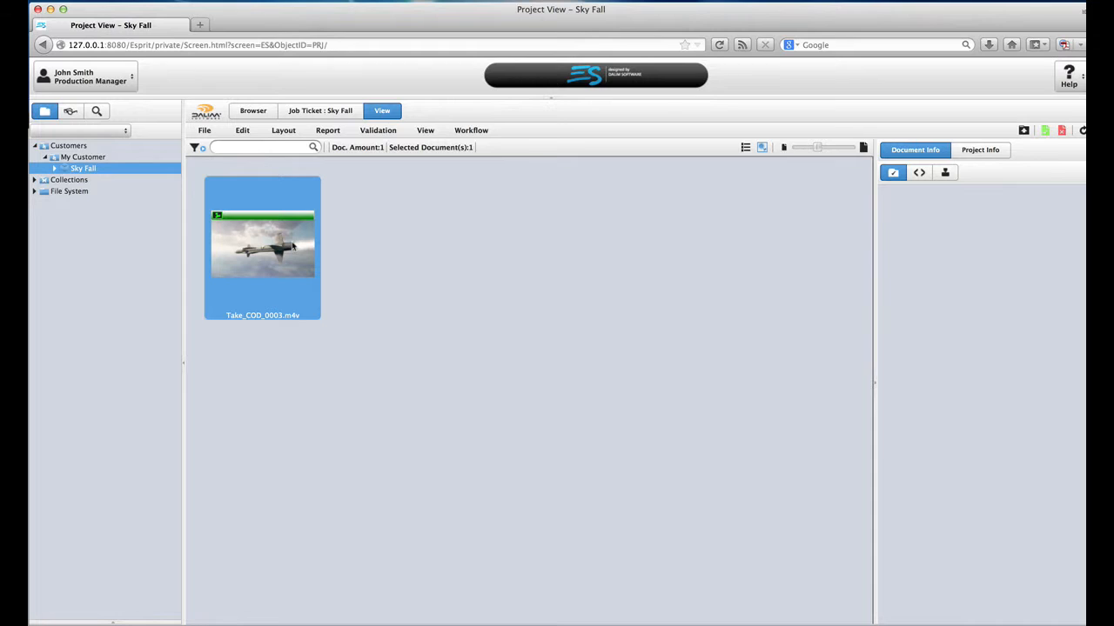
left_click(746, 152)
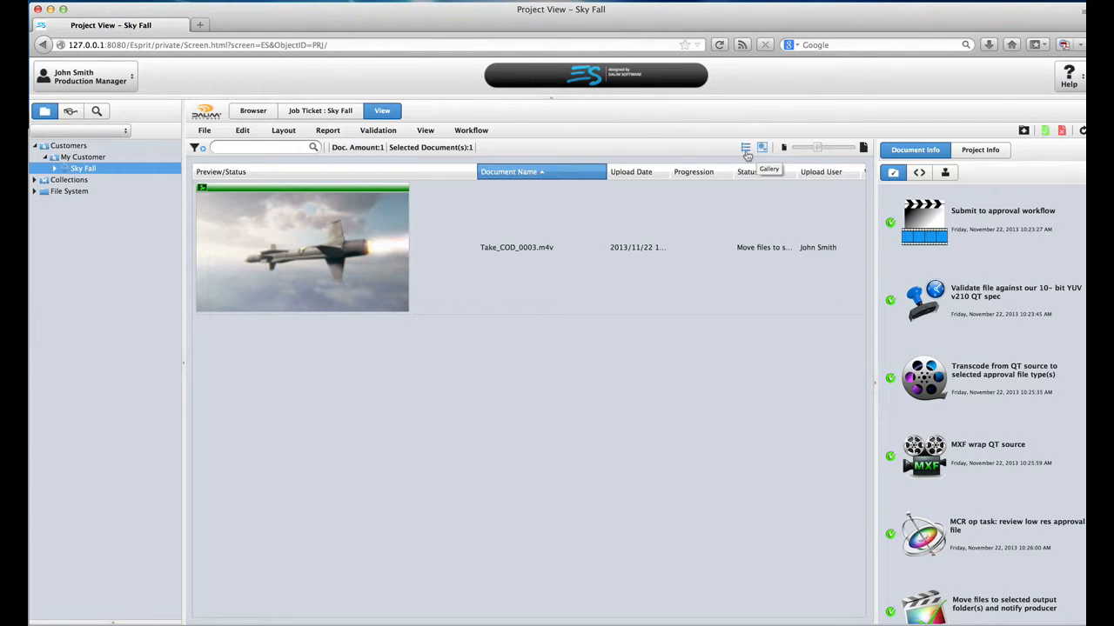
scroll(952, 257, "down", 2)
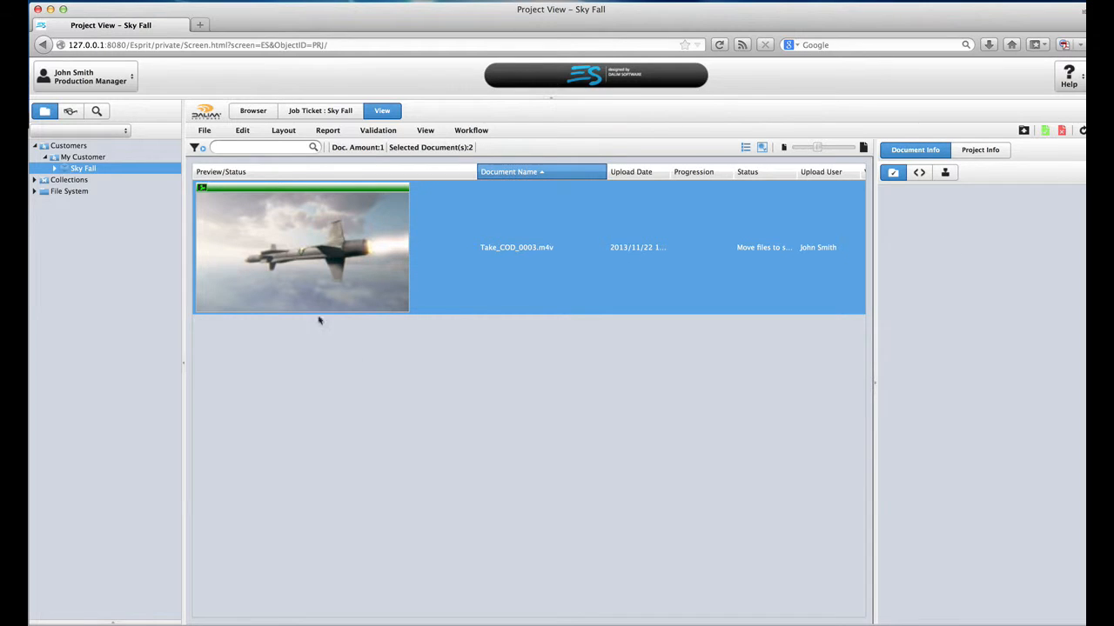
left_click(112, 83)
left_click(112, 119)
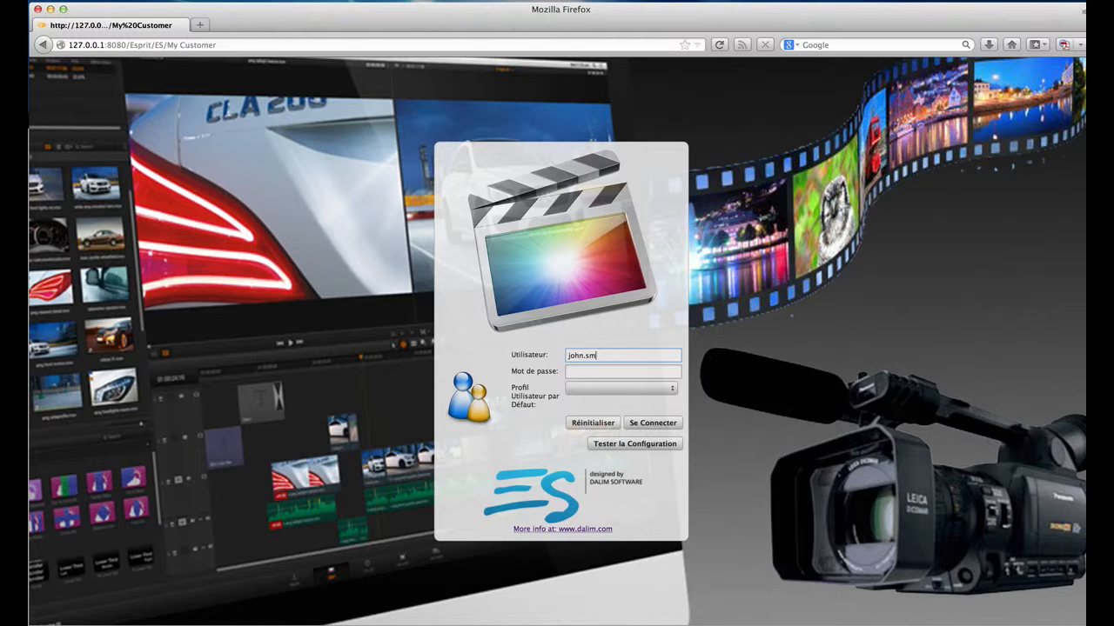
Step: Log back in with the Administrator profile and open the Workflows settings section
key("Tab")
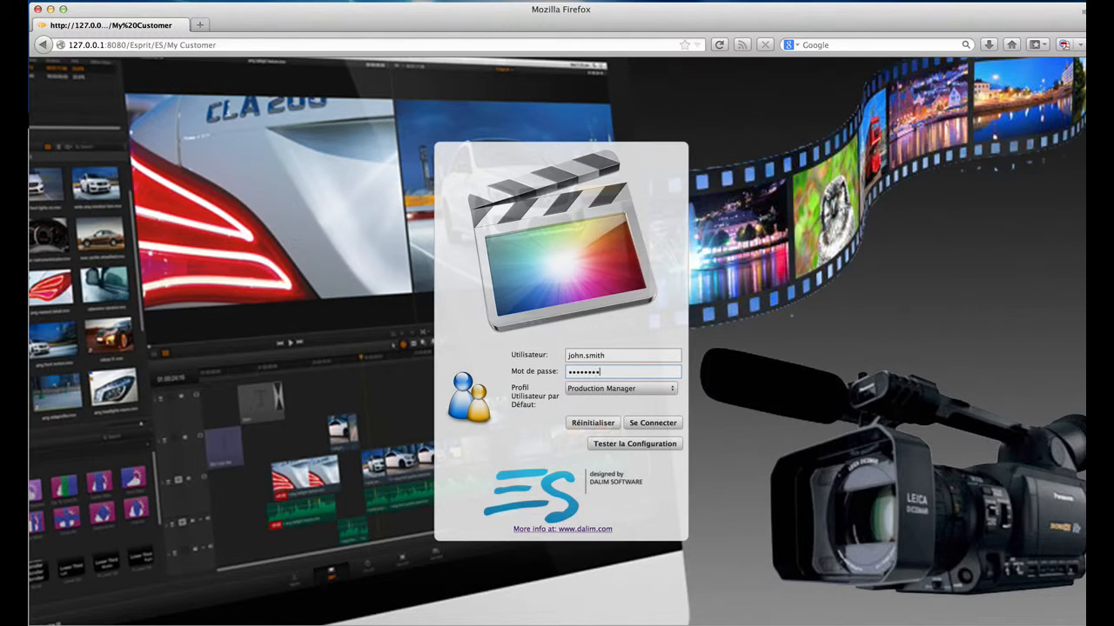
key("Tab")
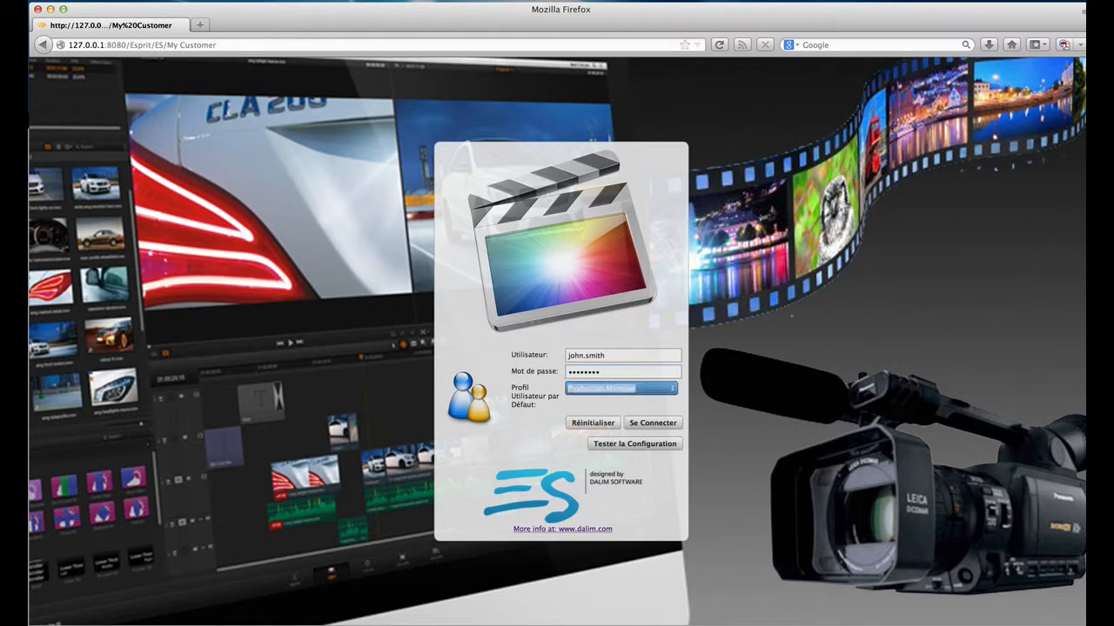
key("space")
key("Up")
key("Up")
key("Up")
key("Up")
key("Return")
left_click(644, 424)
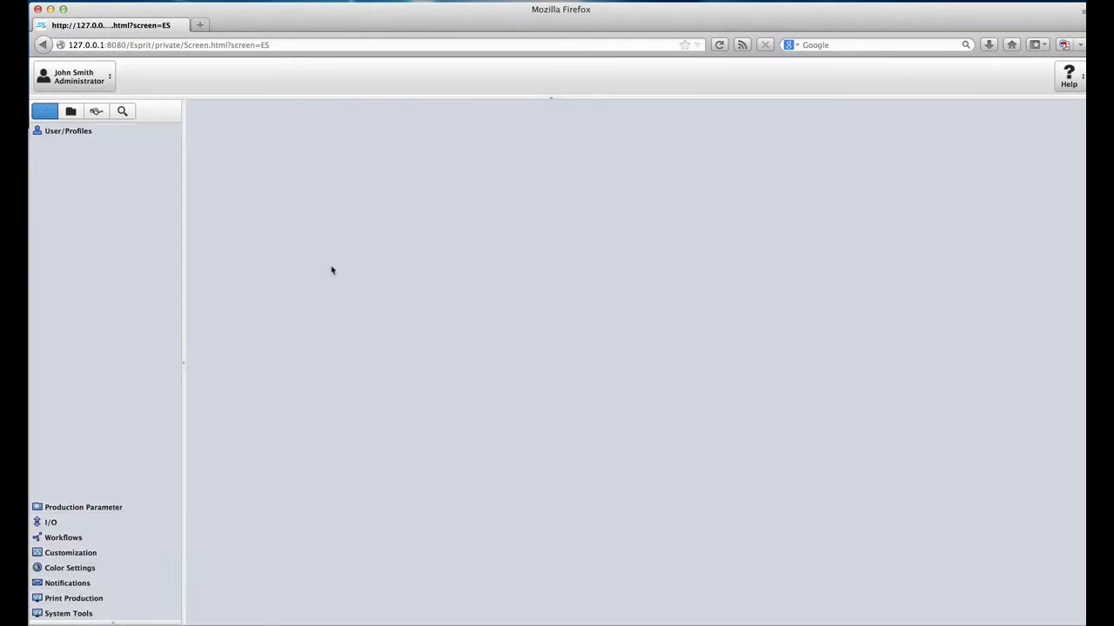
left_click(94, 537)
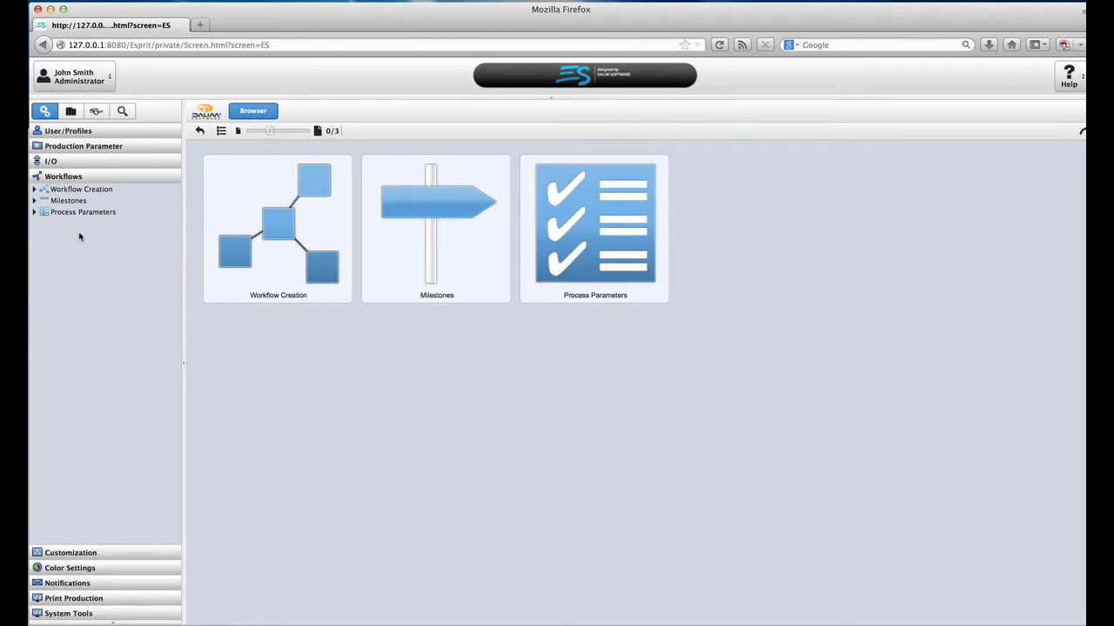
Step: Open the Default set from the Process Parameters list
left_click(33, 213)
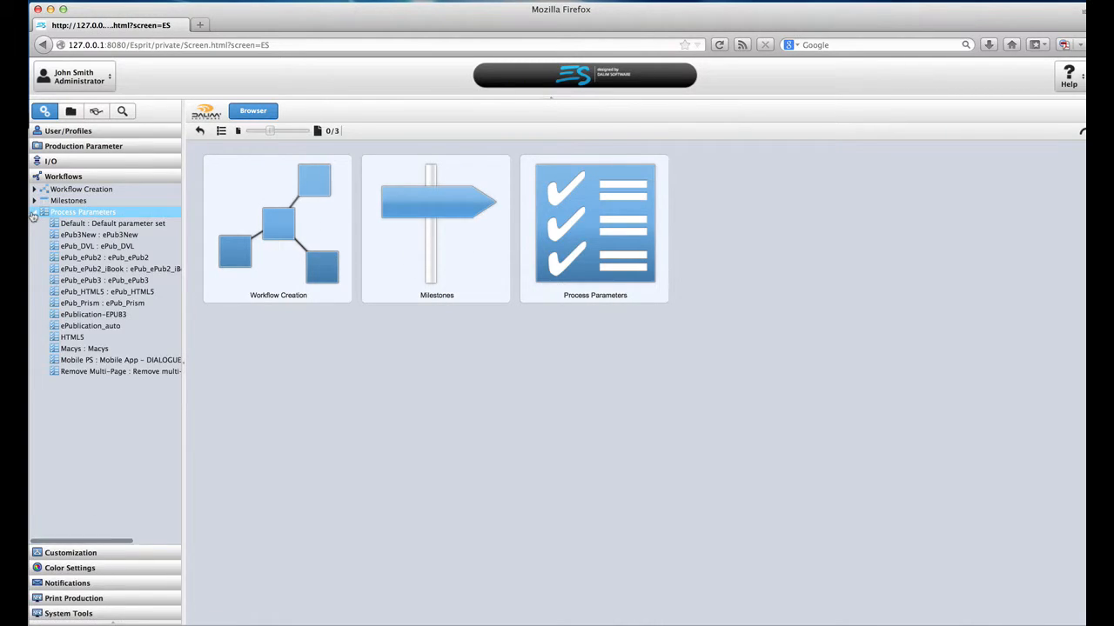
left_click(105, 258)
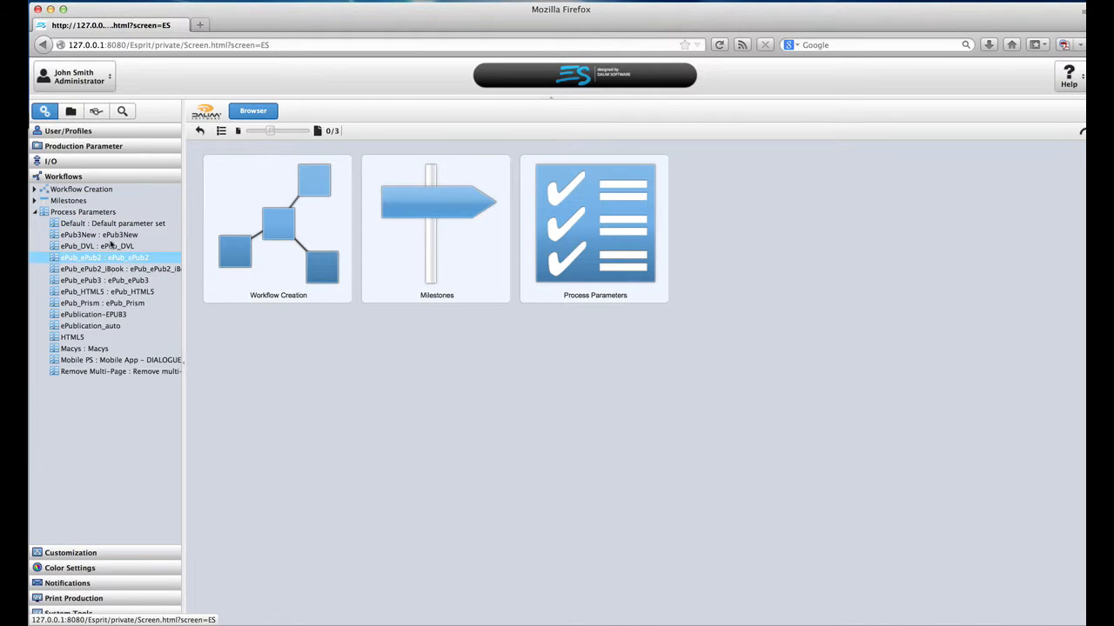
left_click(111, 224)
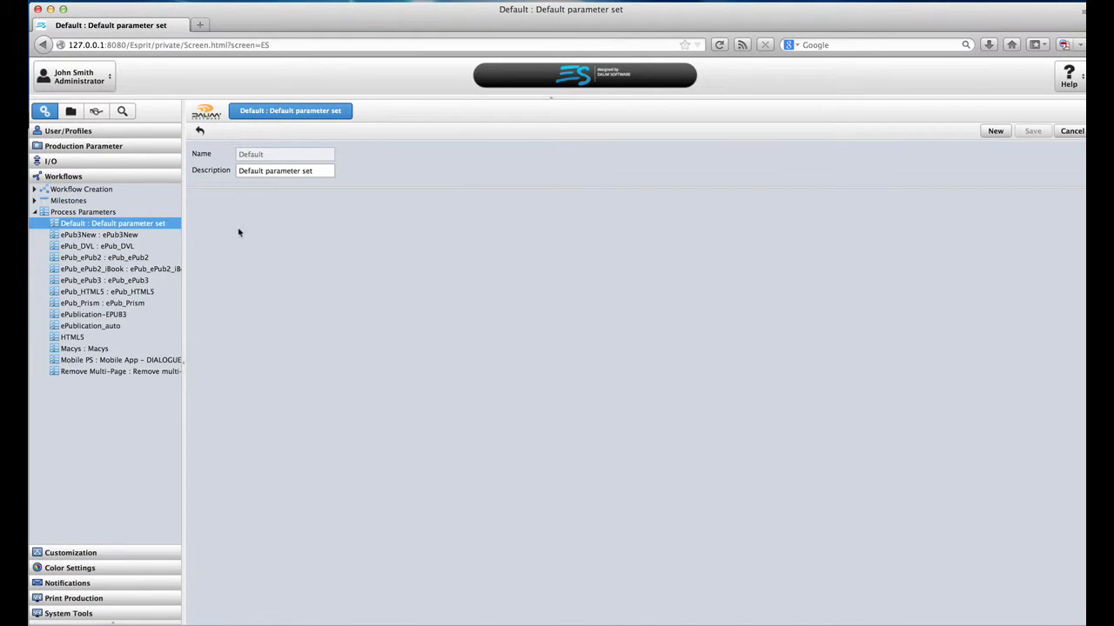
Step: Inspect the Transcoding Format choices, leaving H.264/AAC selected
scroll(594, 358, "down", 4)
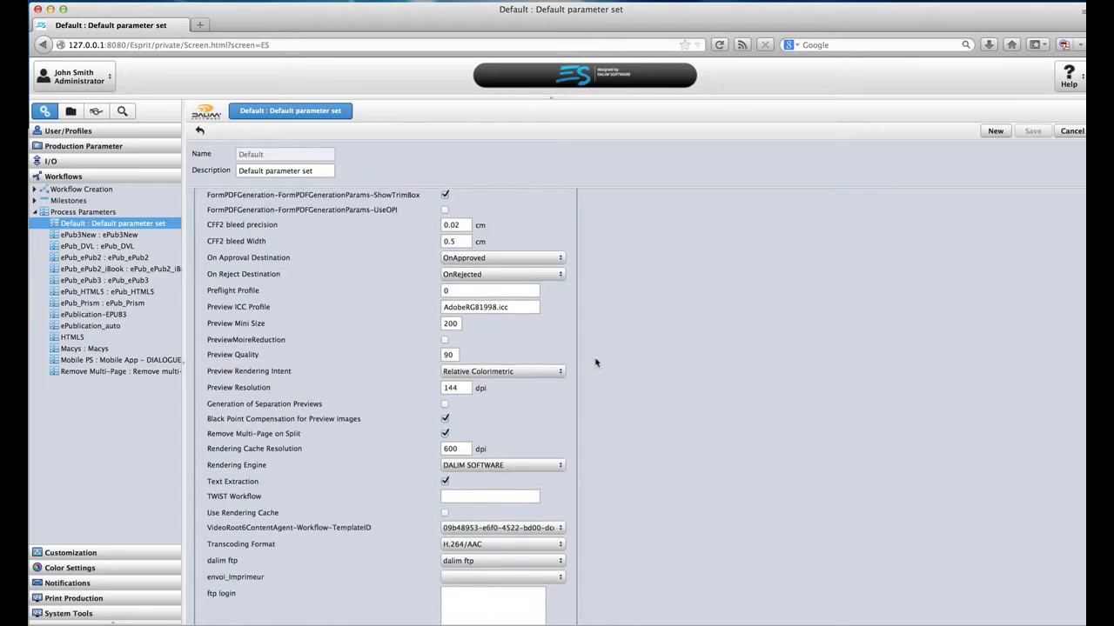
scroll(596, 362, "down", 2)
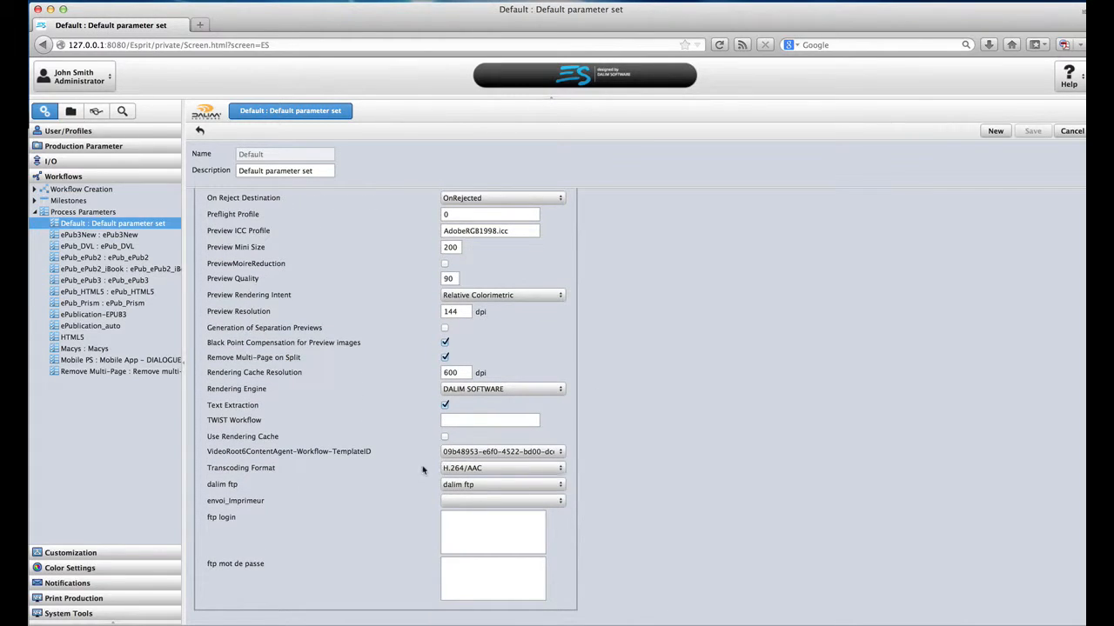
left_click(562, 471)
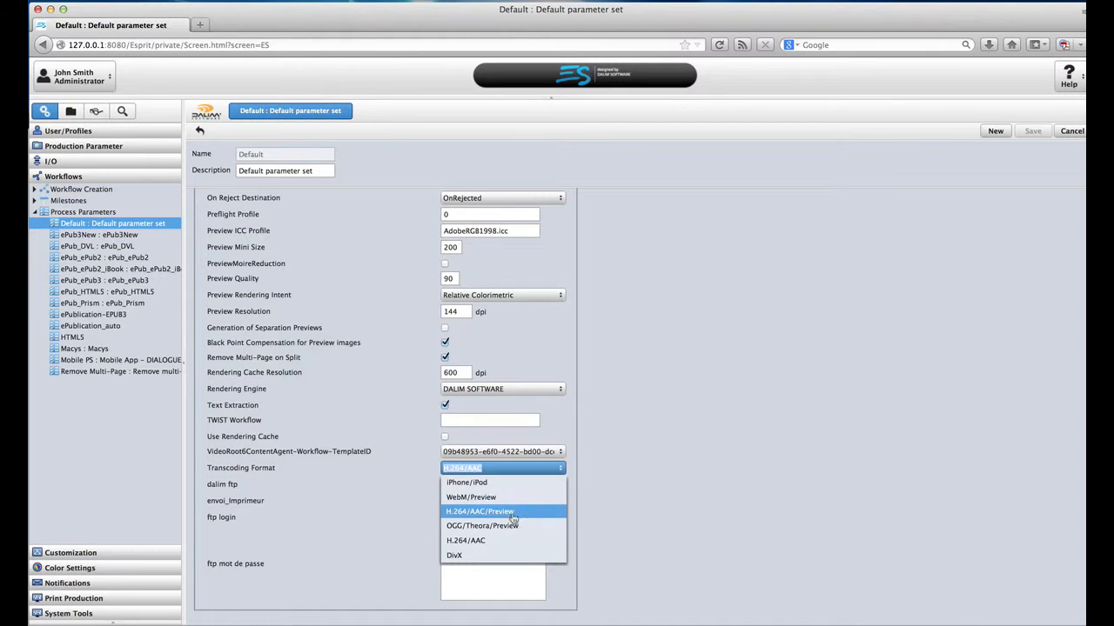
left_click(591, 495)
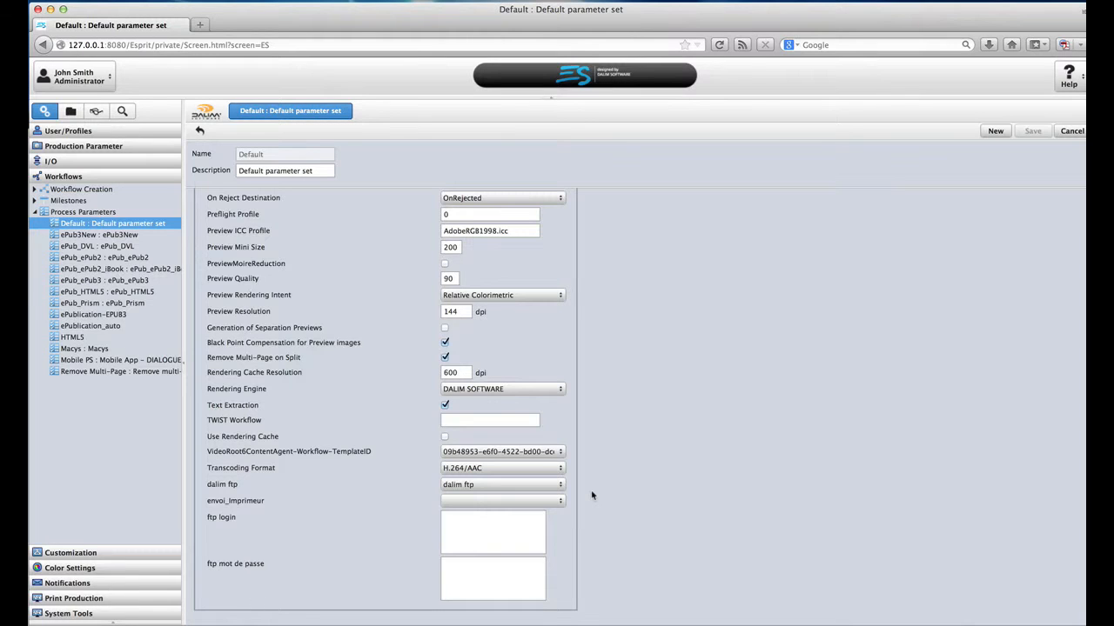
left_click(105, 81)
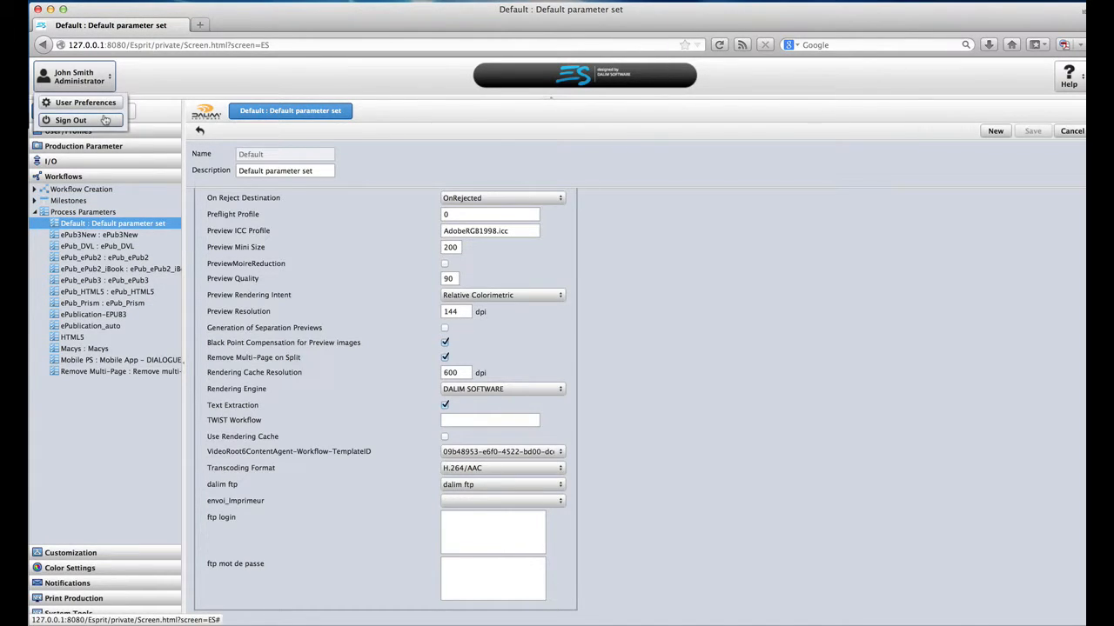
Step: Sign out and log back in with the user name and password as Production Manager, then open Sky Fall
left_click(105, 120)
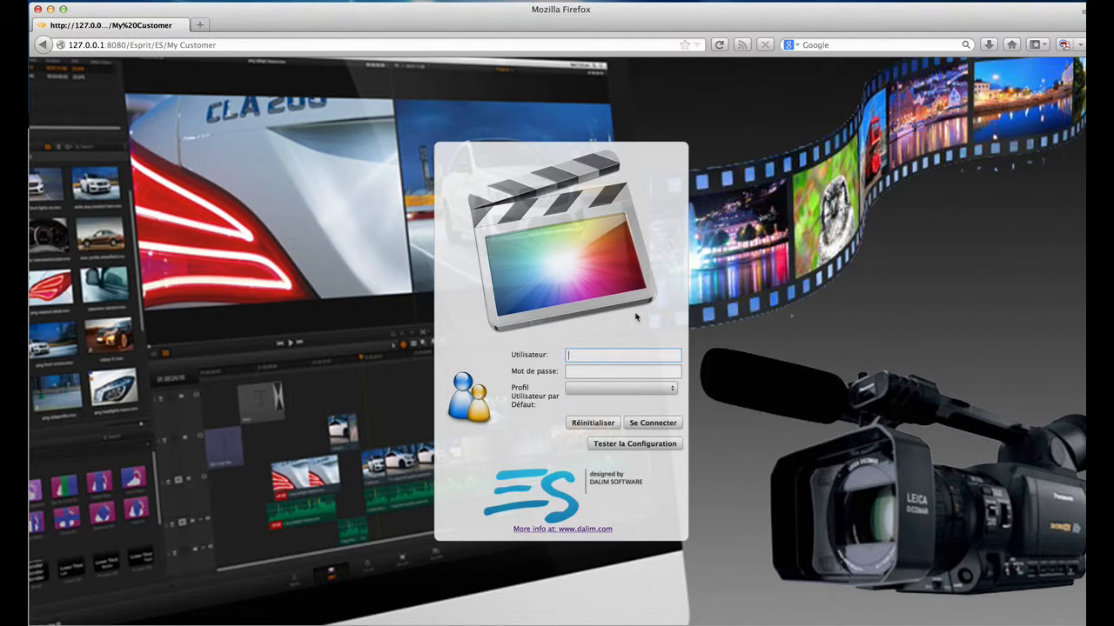
type("john.smith")
left_click(623, 371)
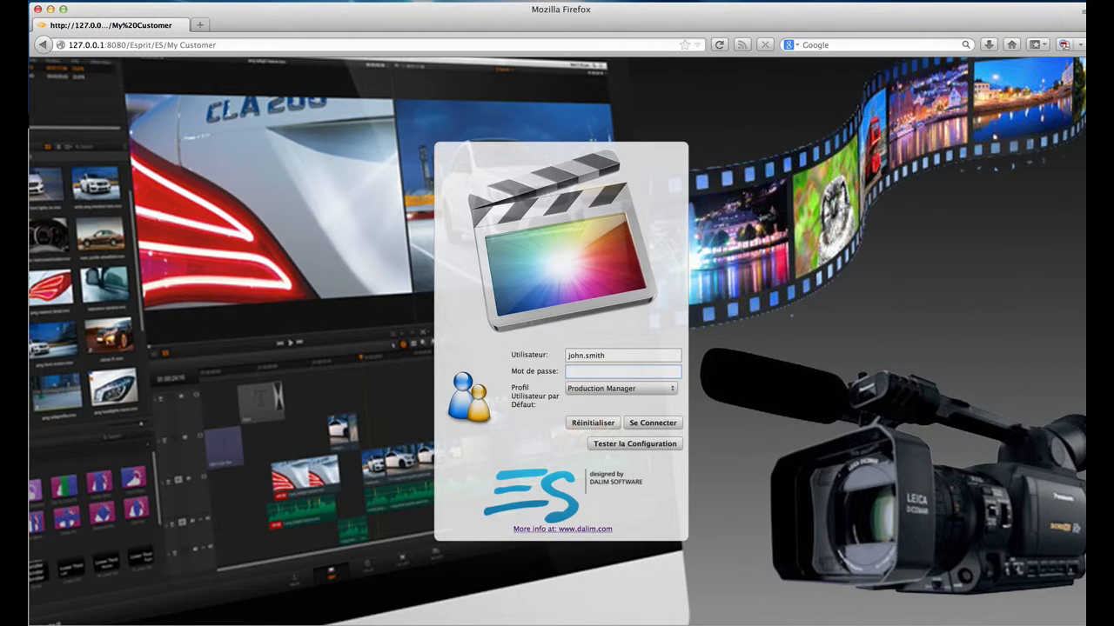
type("••••••••")
key("Return")
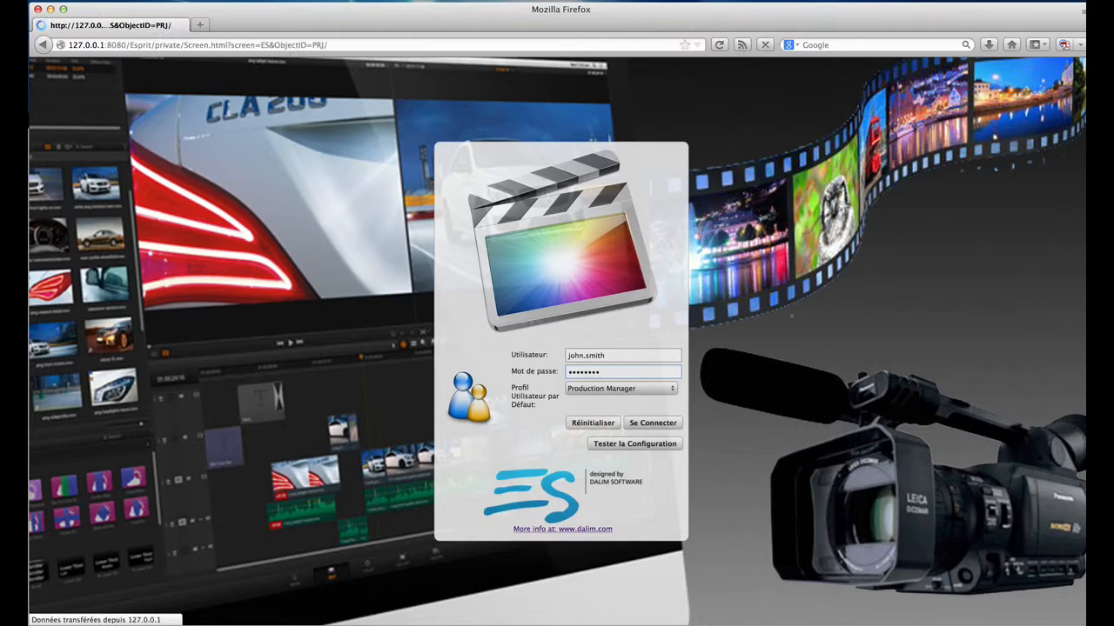
left_click(113, 170)
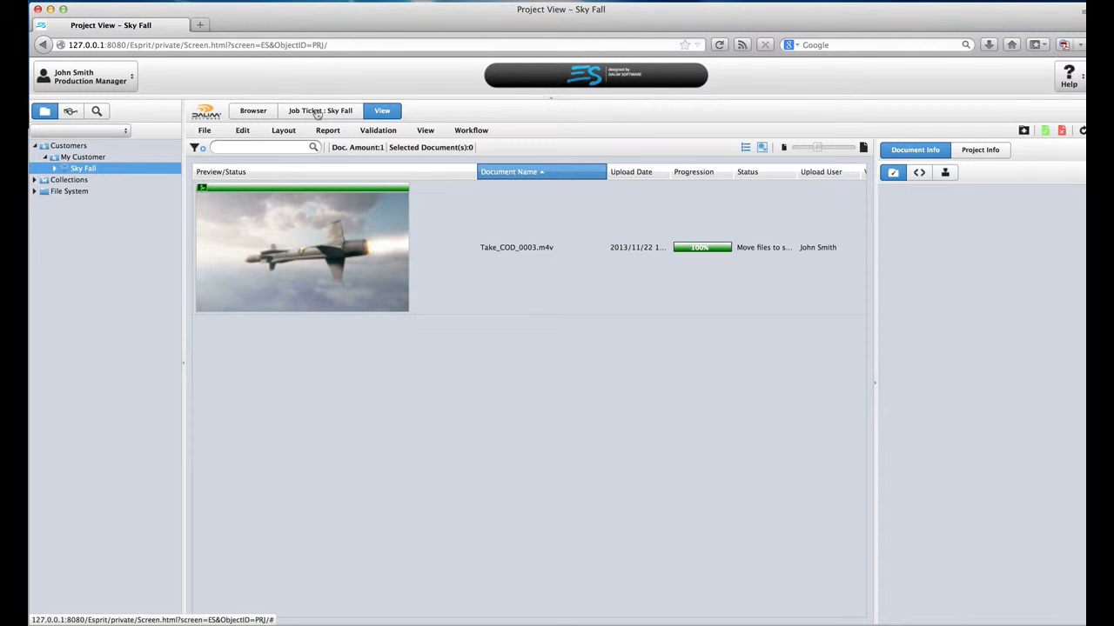
Step: Set Sky Fall's job ticket Project Template to 4 ES VIDEO CONTENT AGENT and check the Document Workflow approvers
left_click(317, 112)
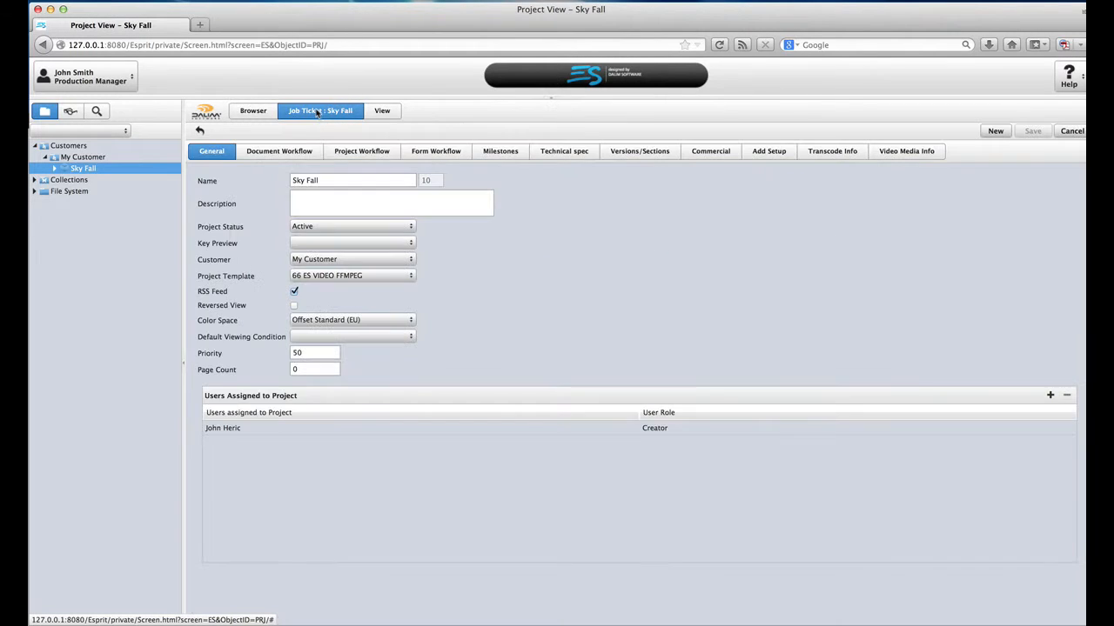
left_click(408, 277)
left_click(406, 289)
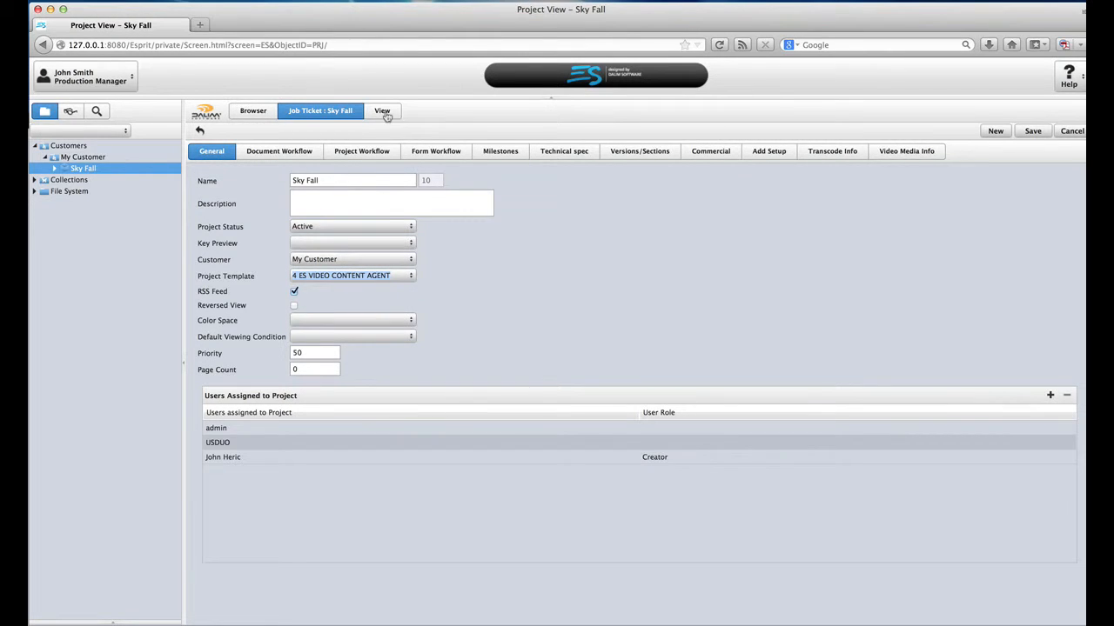
left_click(310, 152)
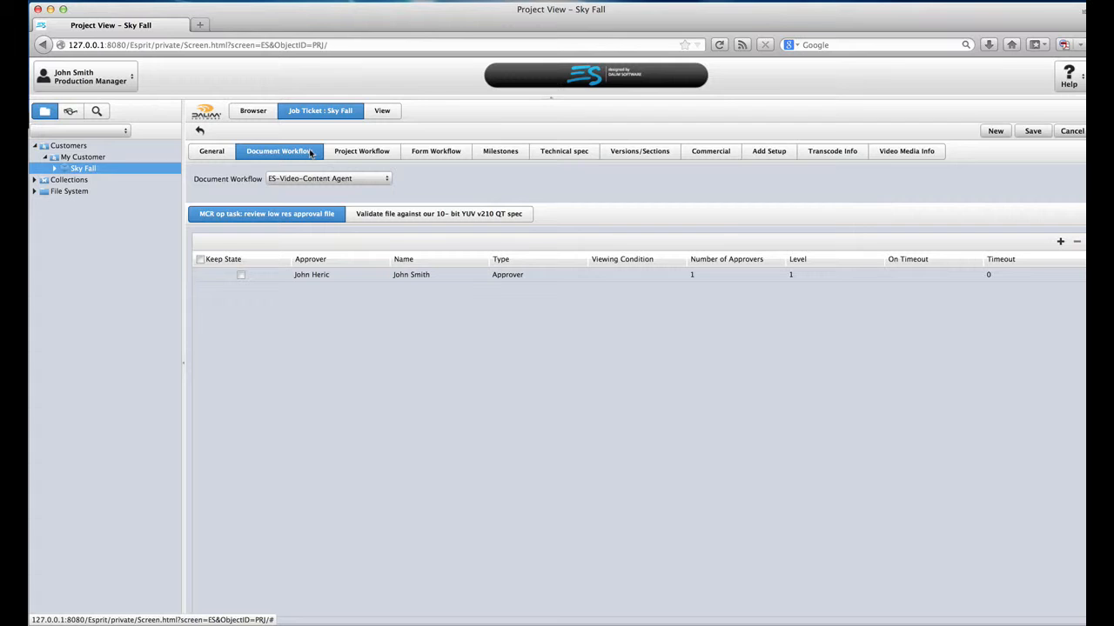
left_click(385, 113)
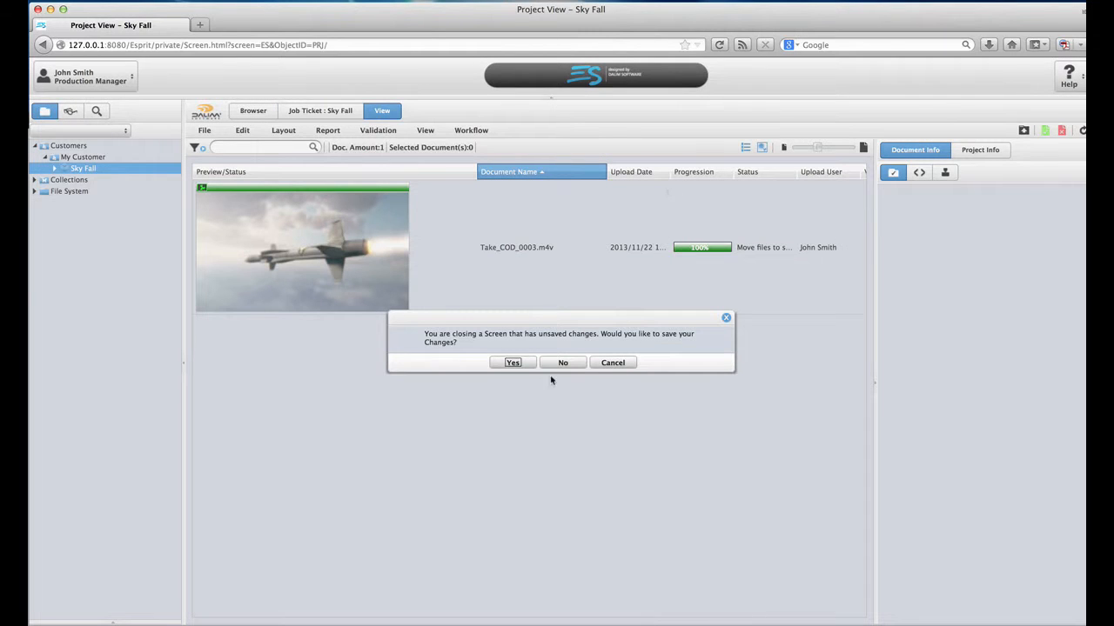
Step: Save the template change, restart Take_COD_0003.m4v's Document Workflow, and select VideoRoot6ContentAgent-0- in the library
left_click(510, 364)
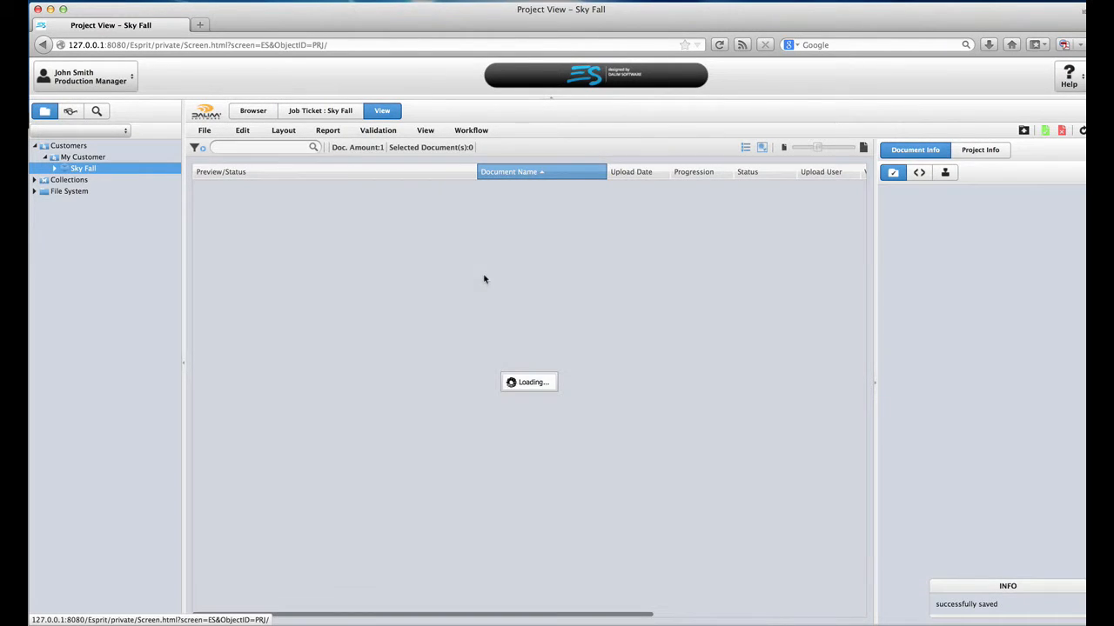
left_click(438, 258)
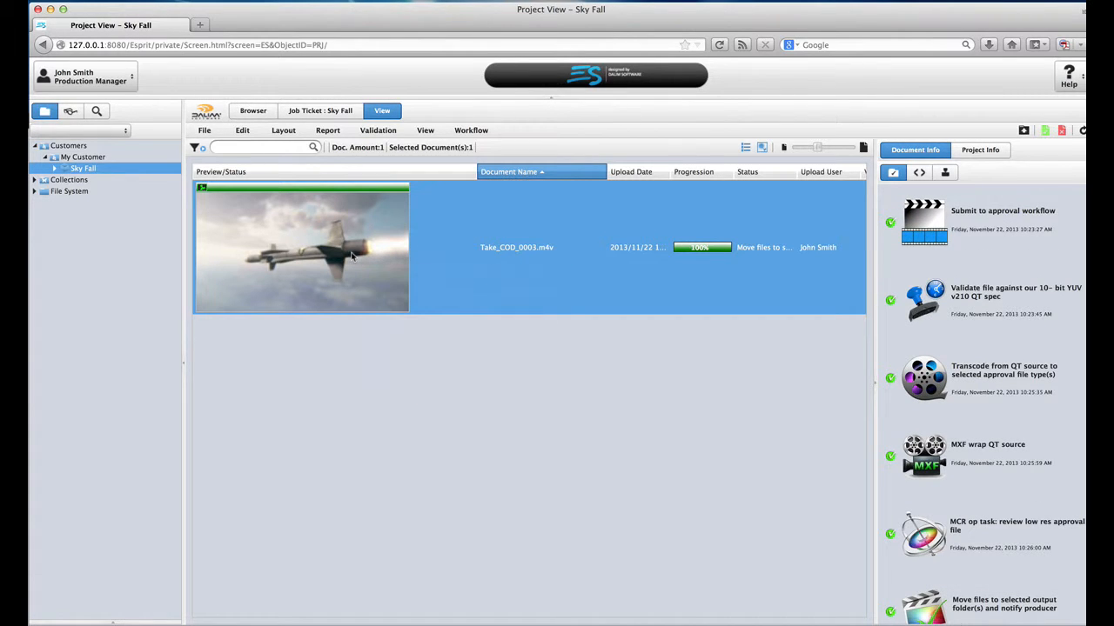
left_click(473, 131)
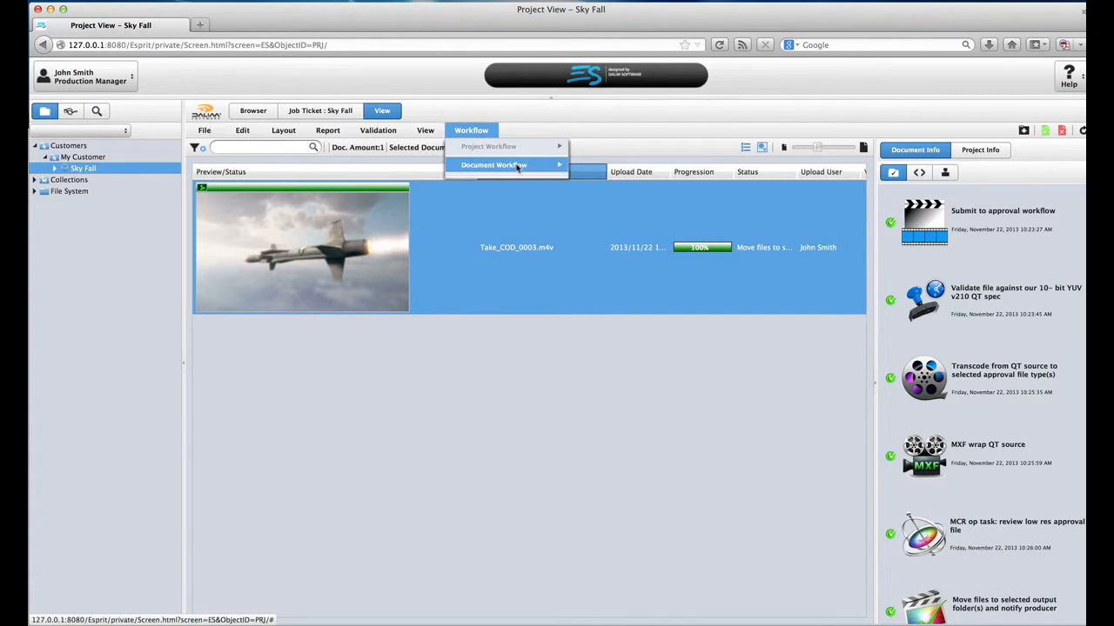
mouse_move(517, 167)
left_click(605, 197)
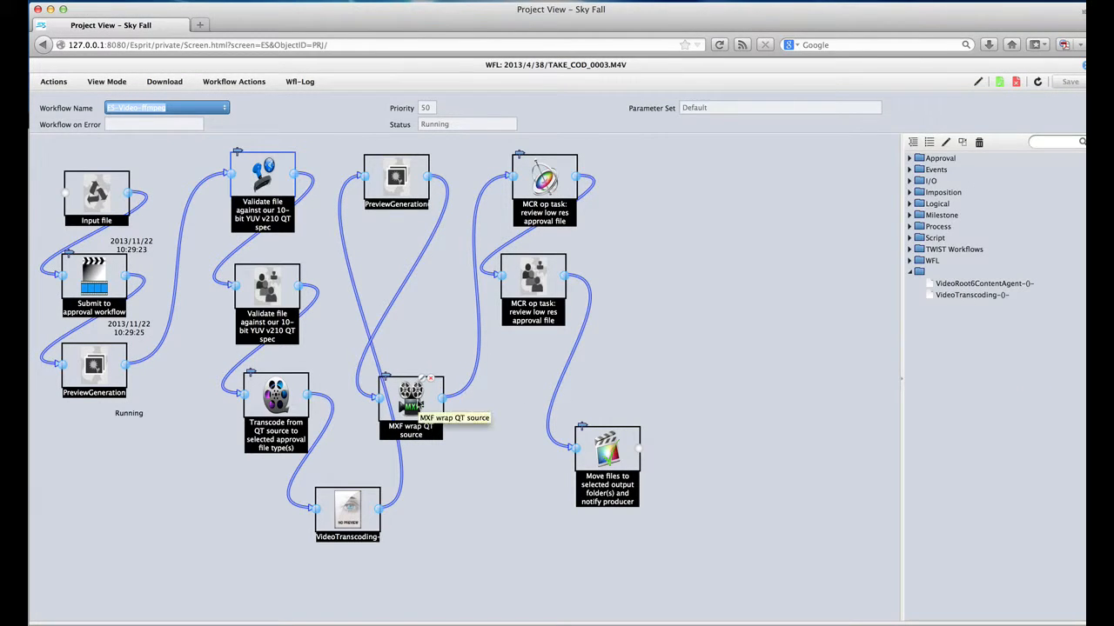
left_click(956, 284)
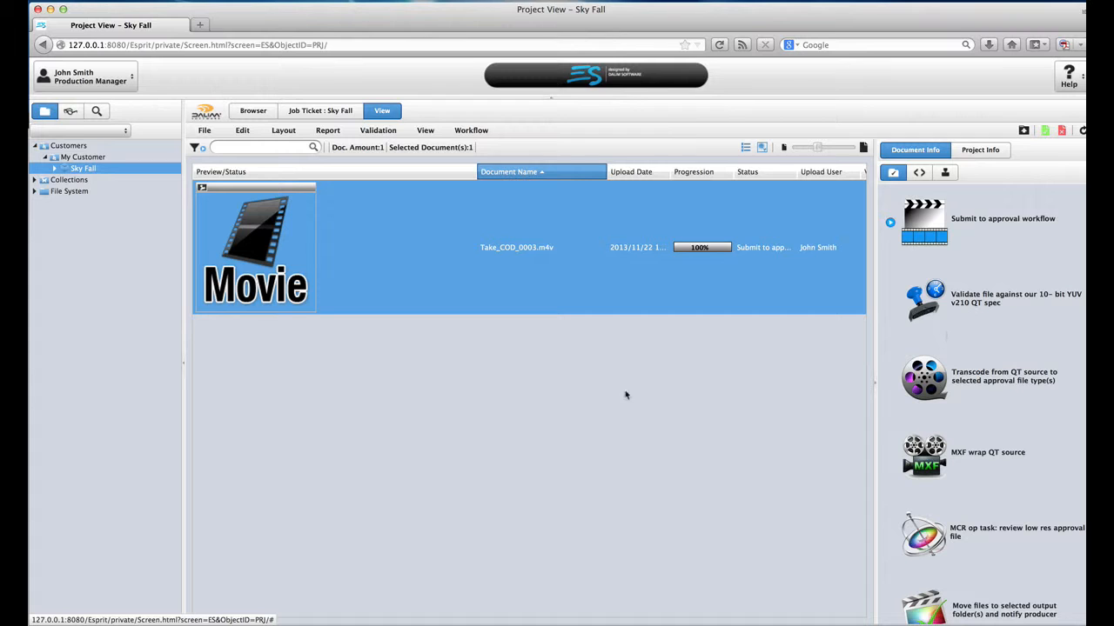
Step: Switch with Cmd+Tab to Parallels Desktop to show the ContentAgent store's HD and iPhone templates
key("super+Tab")
key("super+Tab")
key("super+Tab")
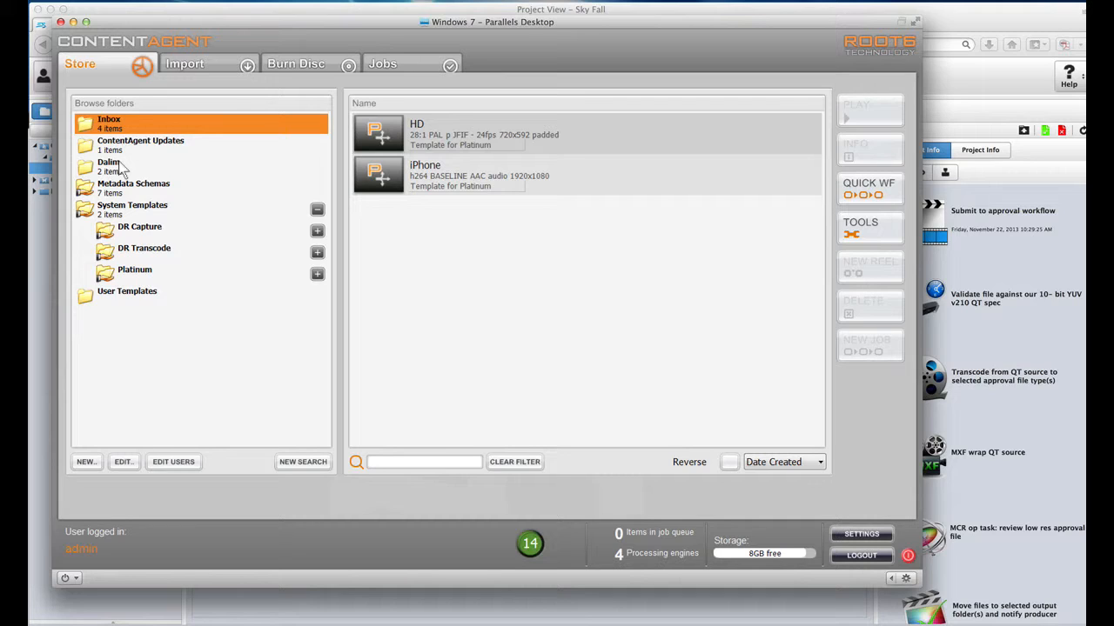
Step: Select the HD template and open its Edit Platinum template settings
left_click(485, 142)
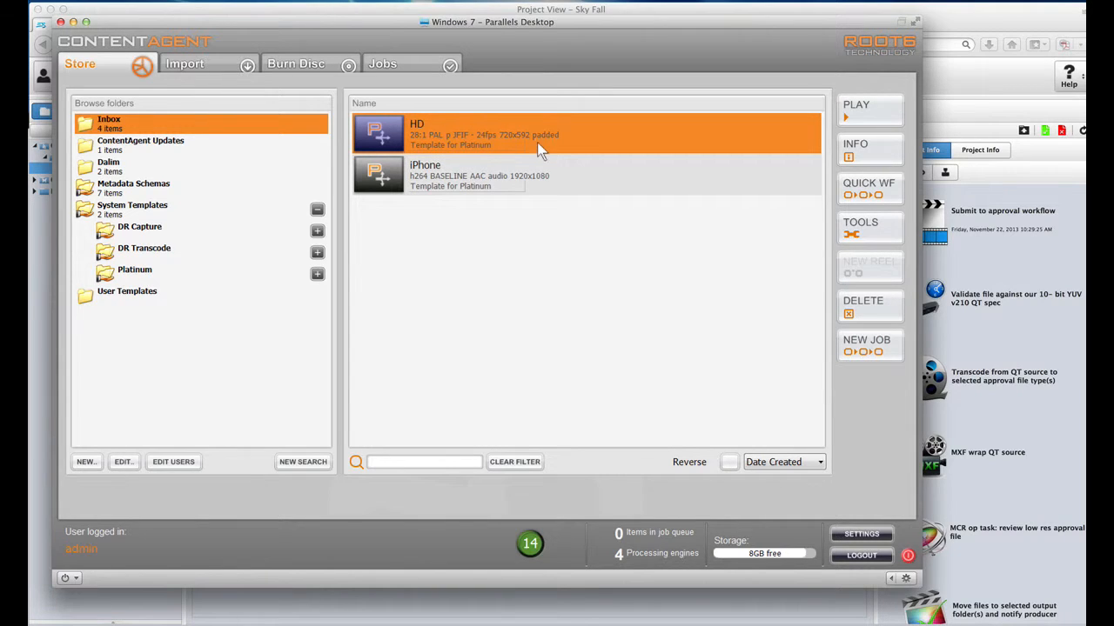
left_click(858, 139)
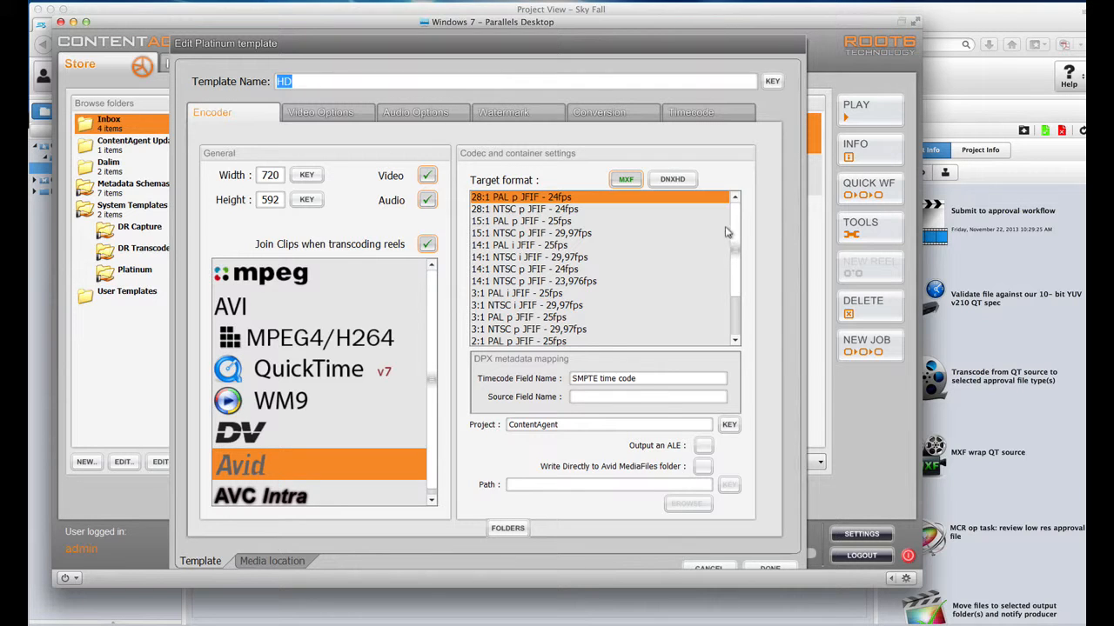
Step: Check the HD template's Video, Audio, Watermark, Conversion and Timecode tabs, then cancel without changes
left_click_drag(729, 248, 729, 218)
left_click(320, 119)
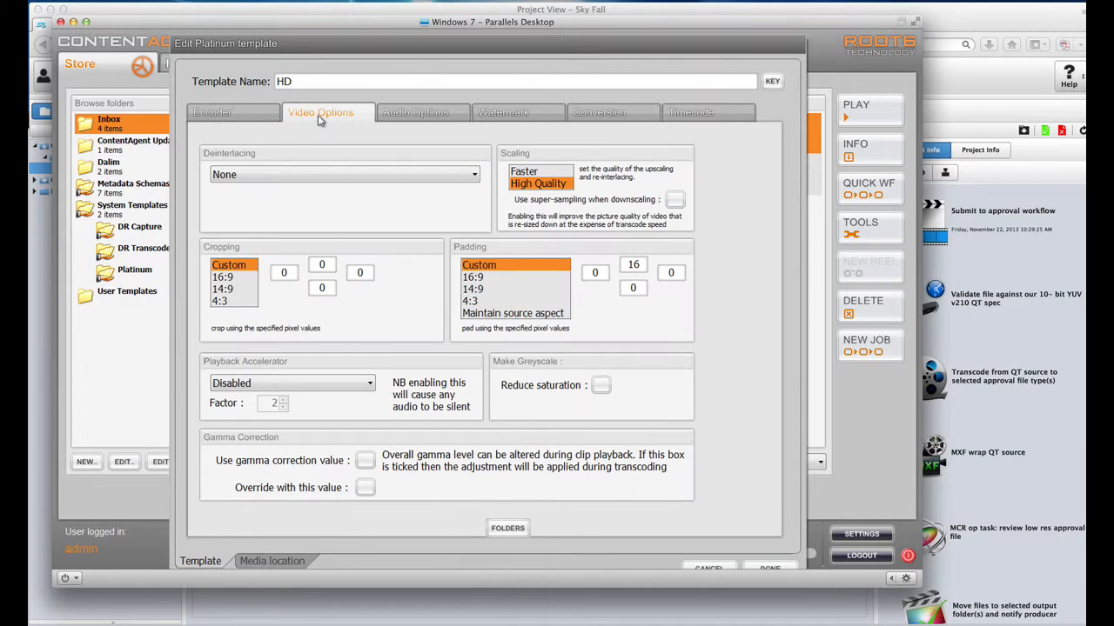
left_click(416, 113)
left_click(491, 120)
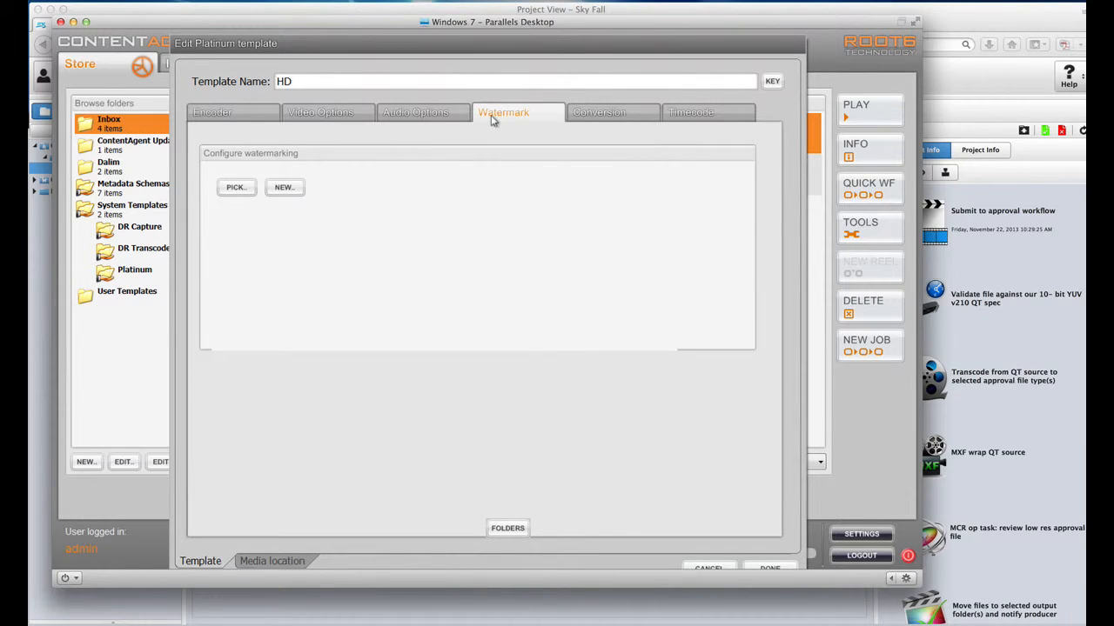
left_click(606, 119)
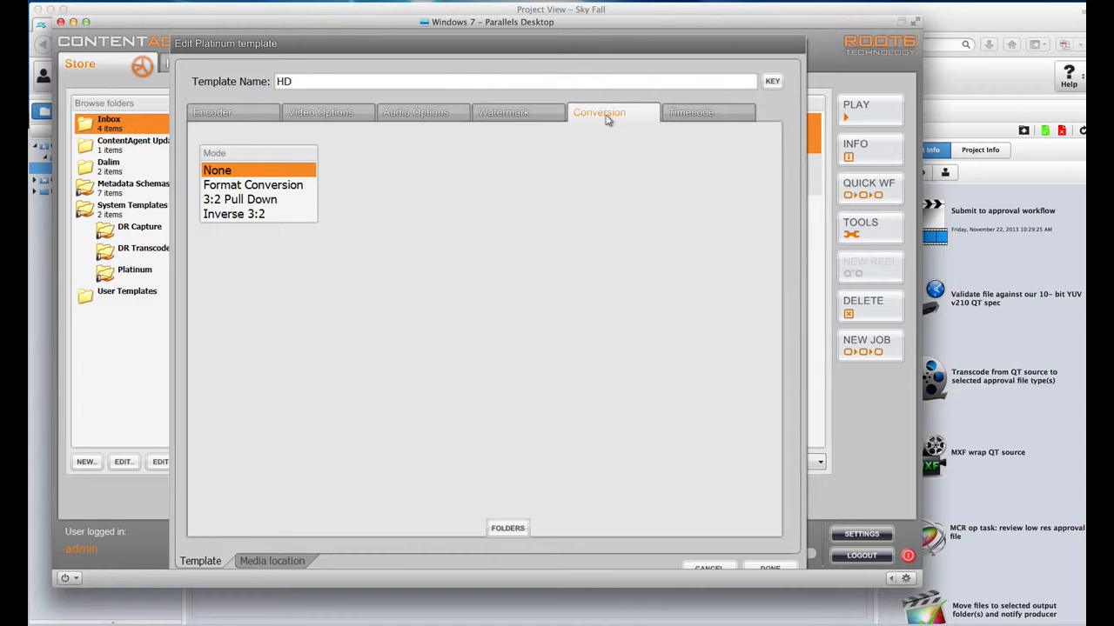
left_click(687, 117)
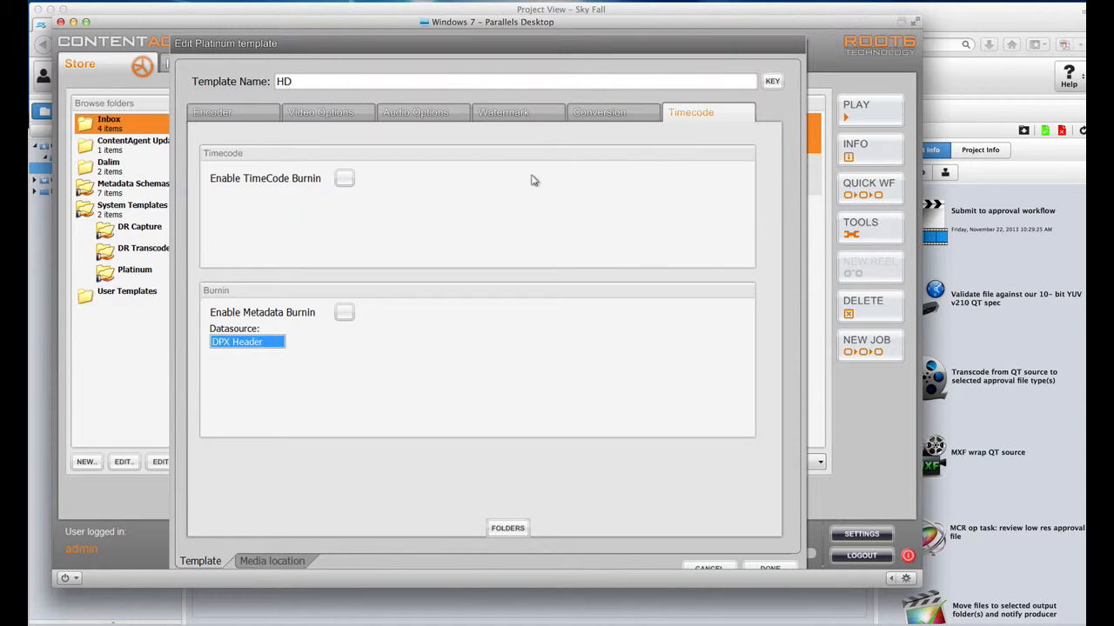
left_click(696, 566)
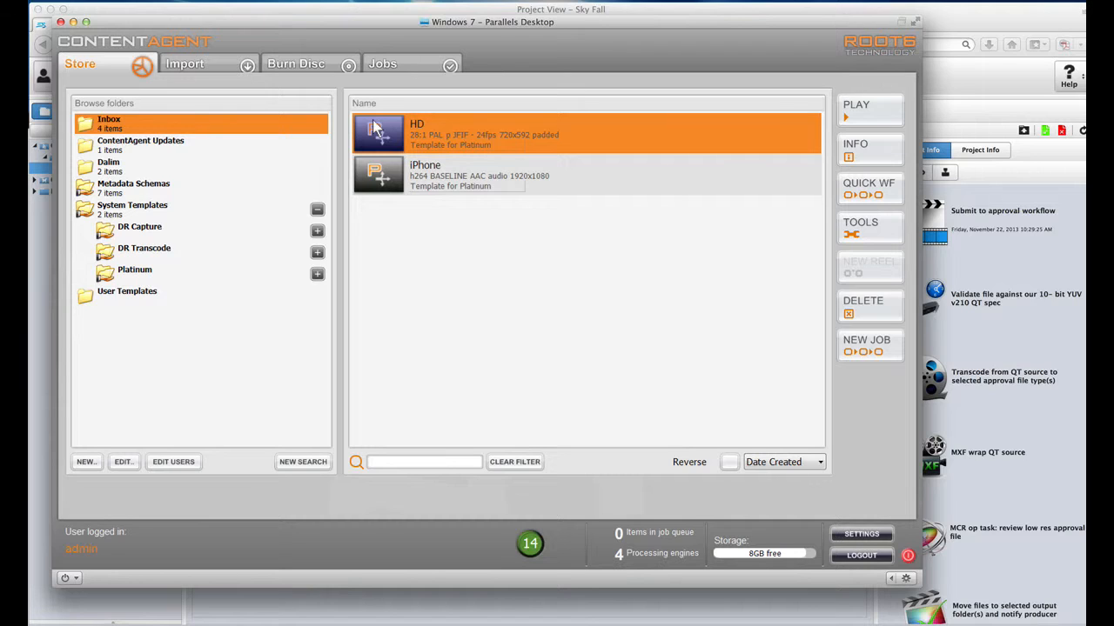
left_click(183, 65)
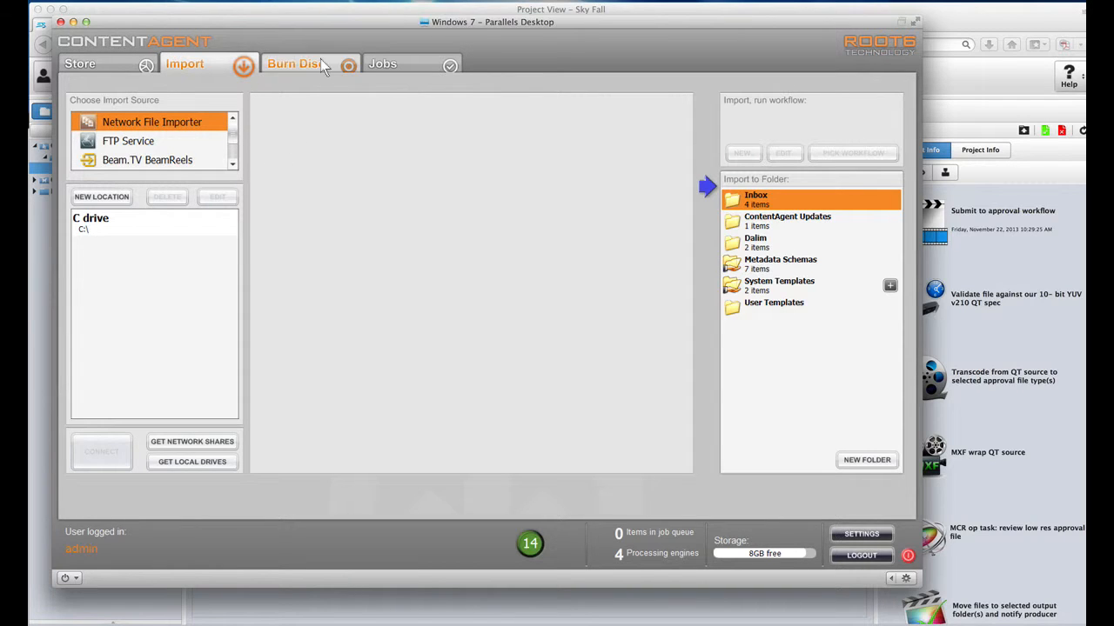
left_click(381, 63)
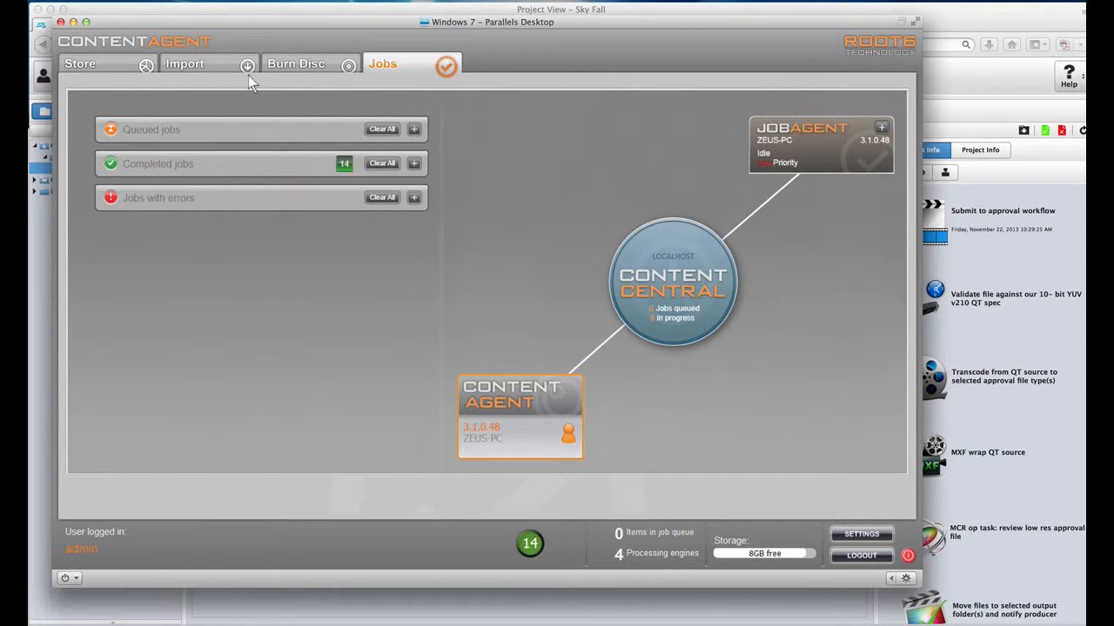
left_click(117, 63)
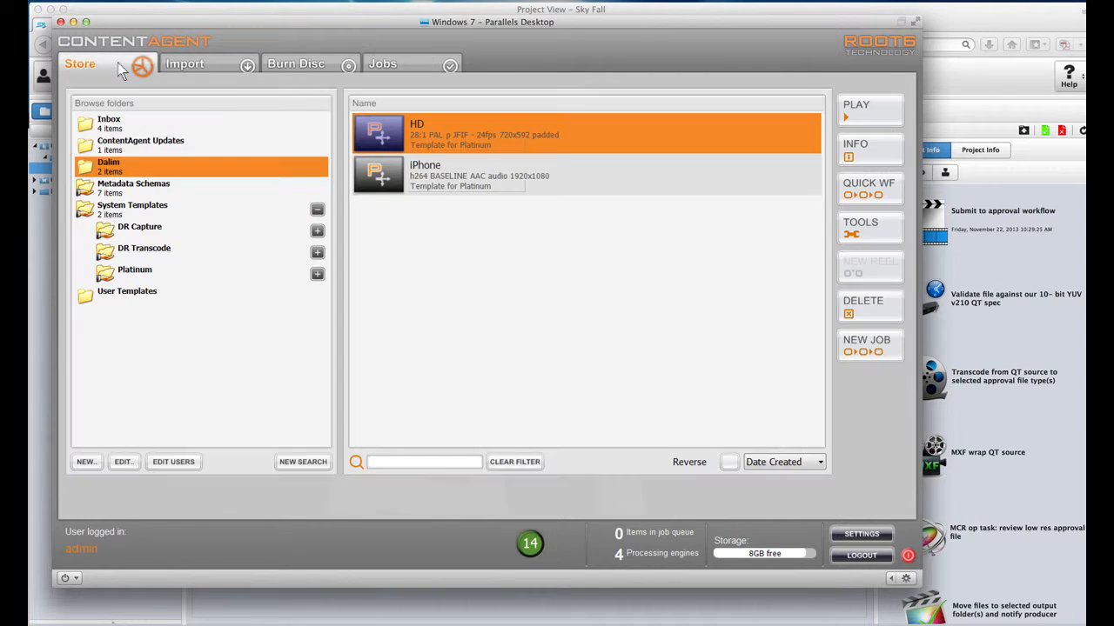
Step: Show the Inbox and play the MP4 Maquette_Dalim_03_H264 clip
left_click(169, 120)
left_click(467, 123)
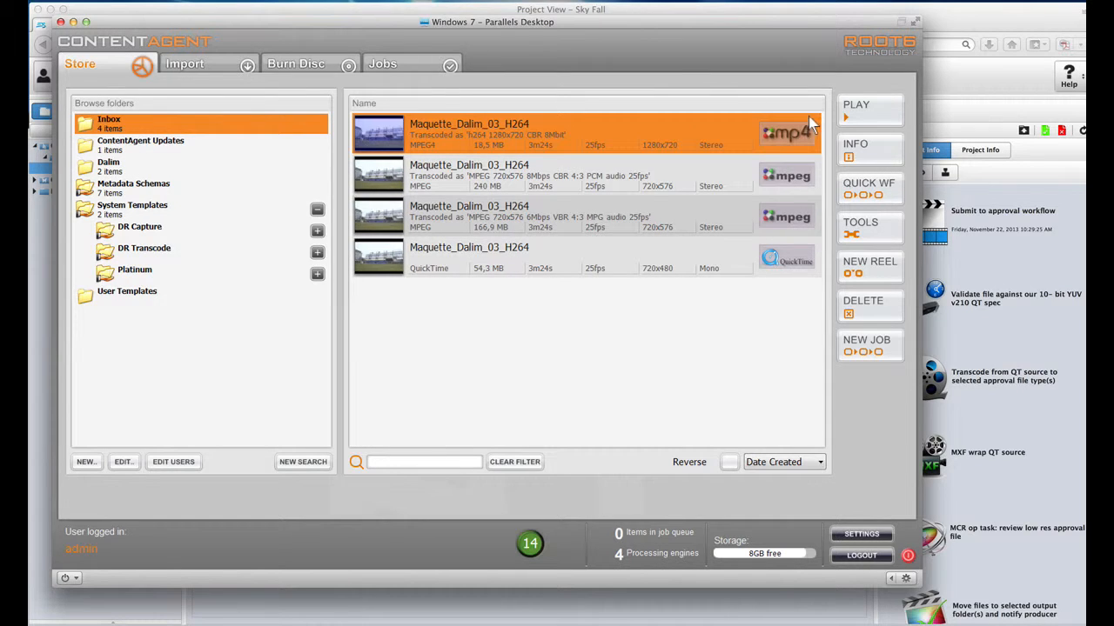
left_click(855, 108)
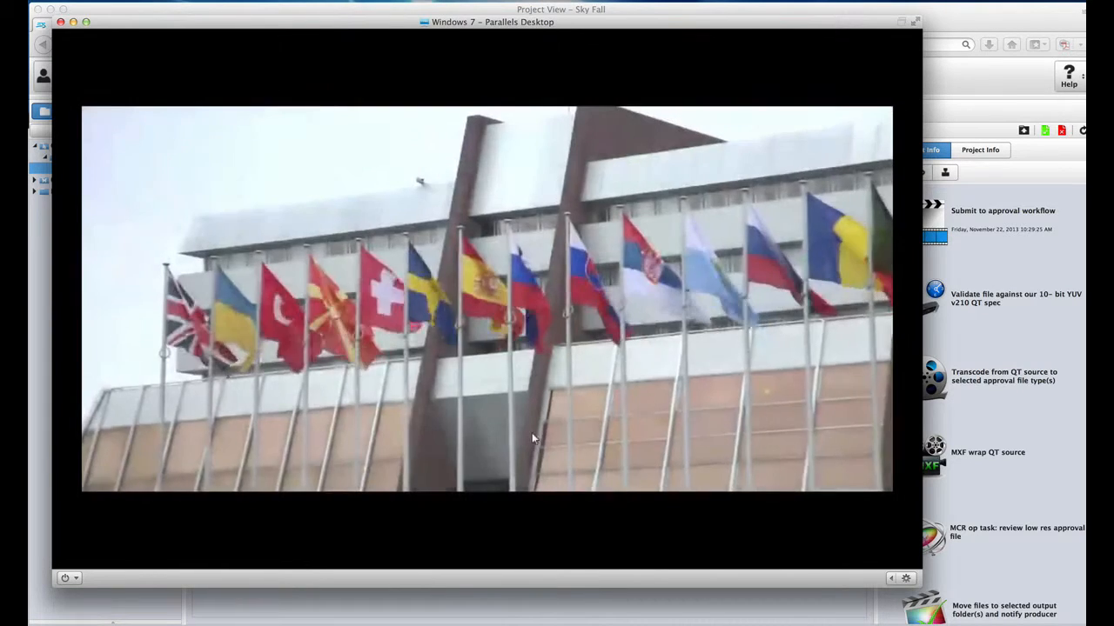
Step: Choose the HD quick workflow for the MP4 clip
mouse_move(509, 396)
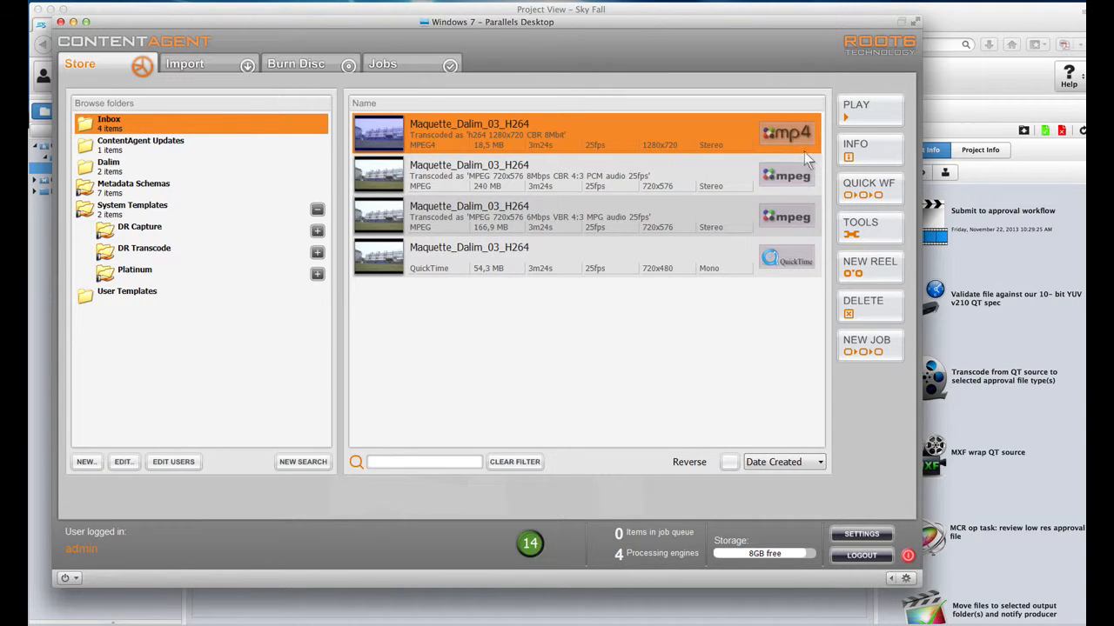
left_click(861, 184)
left_click(812, 231)
left_click(862, 185)
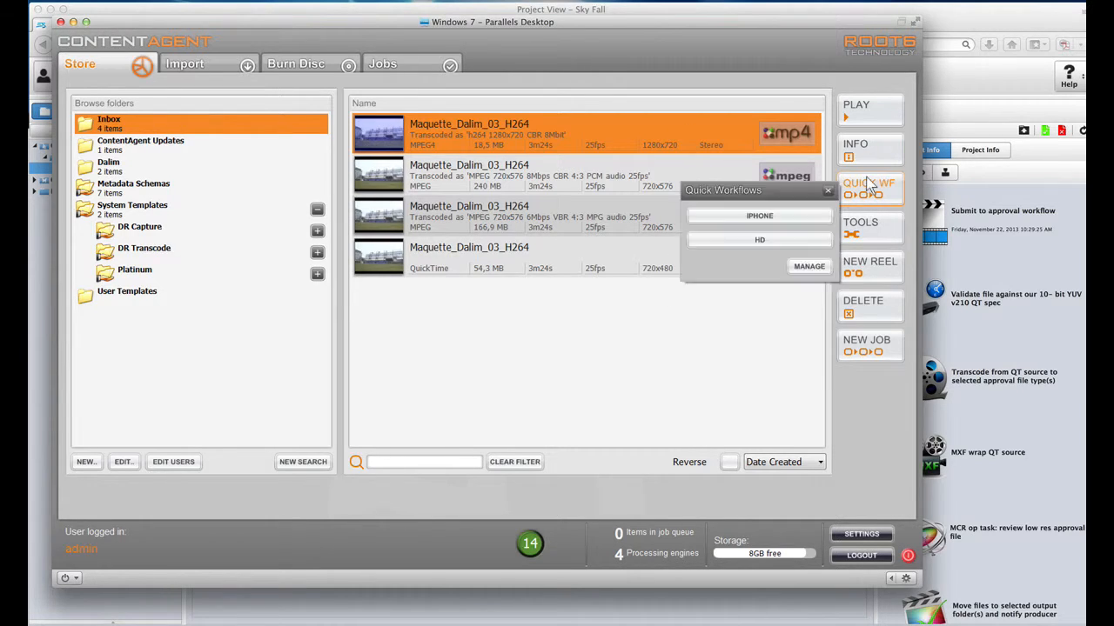
left_click(778, 241)
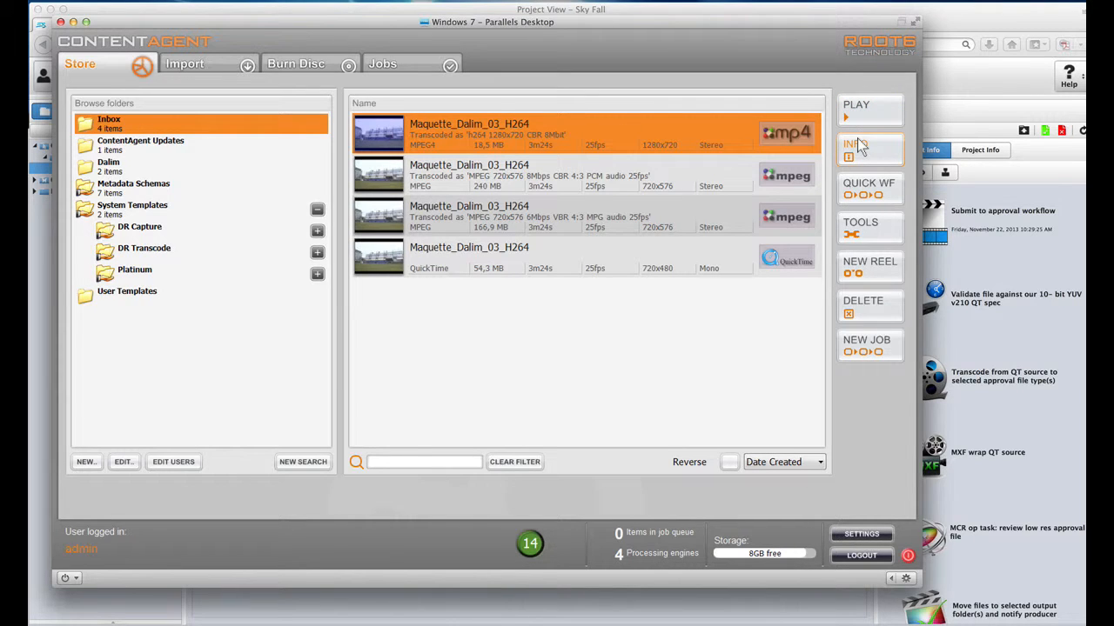
Step: Review the MP4 clip's full metadata and Properties (h264 1280x720, CBR 8Mbit), then close Clip info
left_click(855, 146)
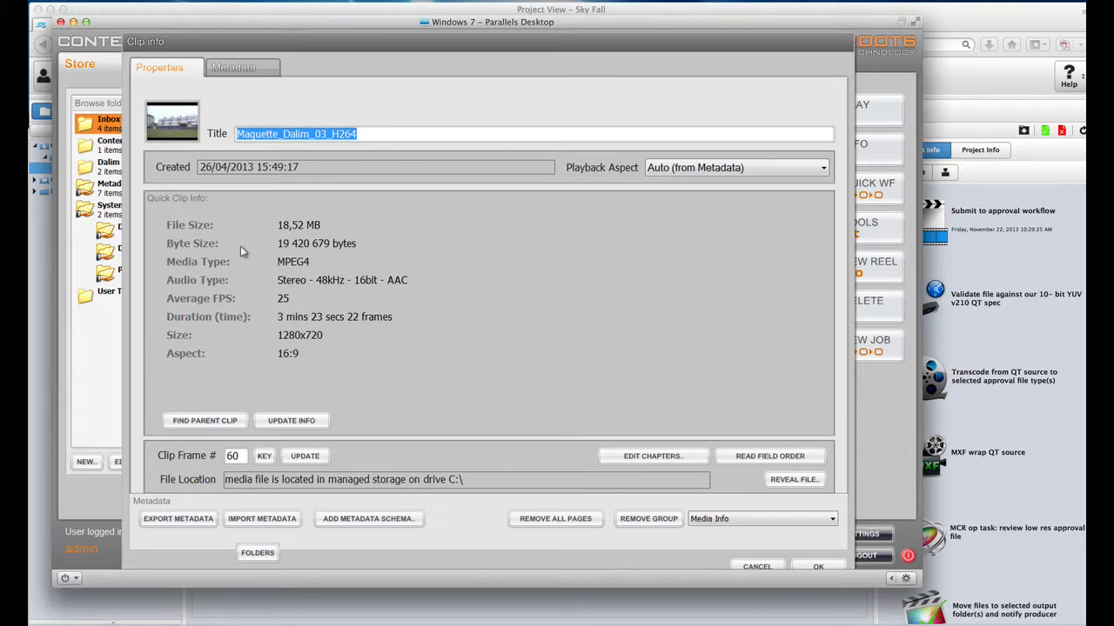
left_click(231, 73)
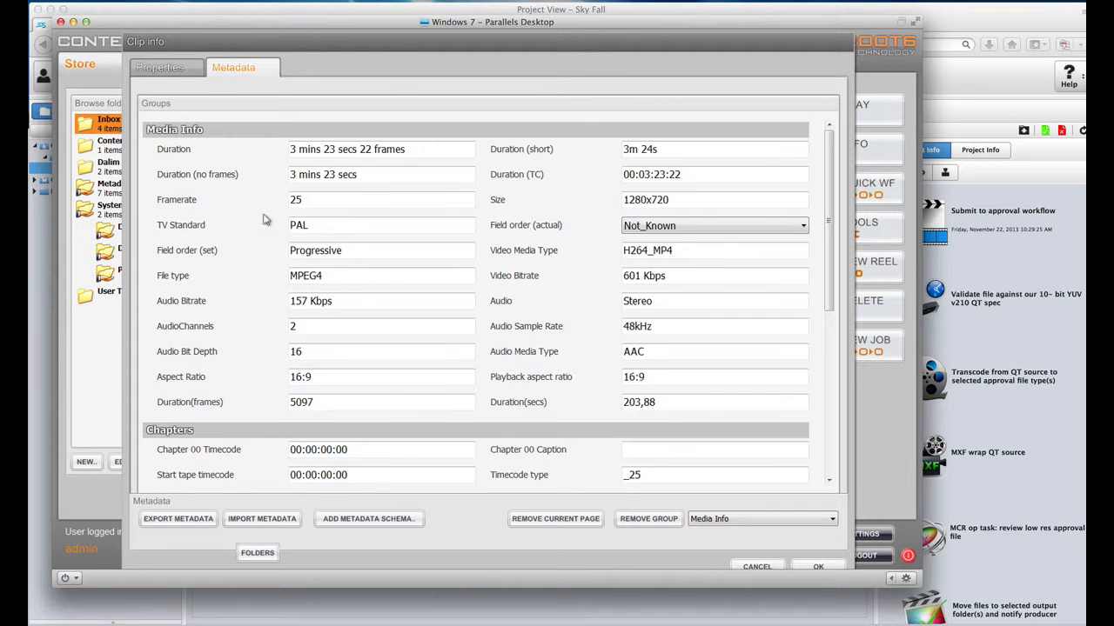
scroll(352, 240, "down", 5)
scroll(355, 240, "down", 3)
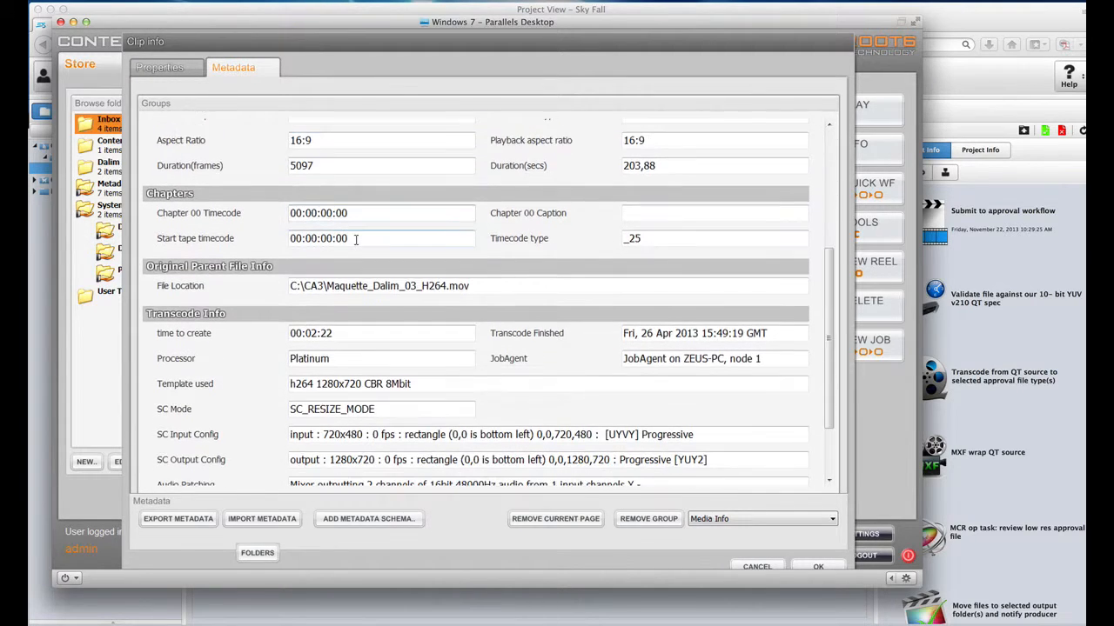
scroll(355, 240, "up", 8)
scroll(353, 244, "up", 1)
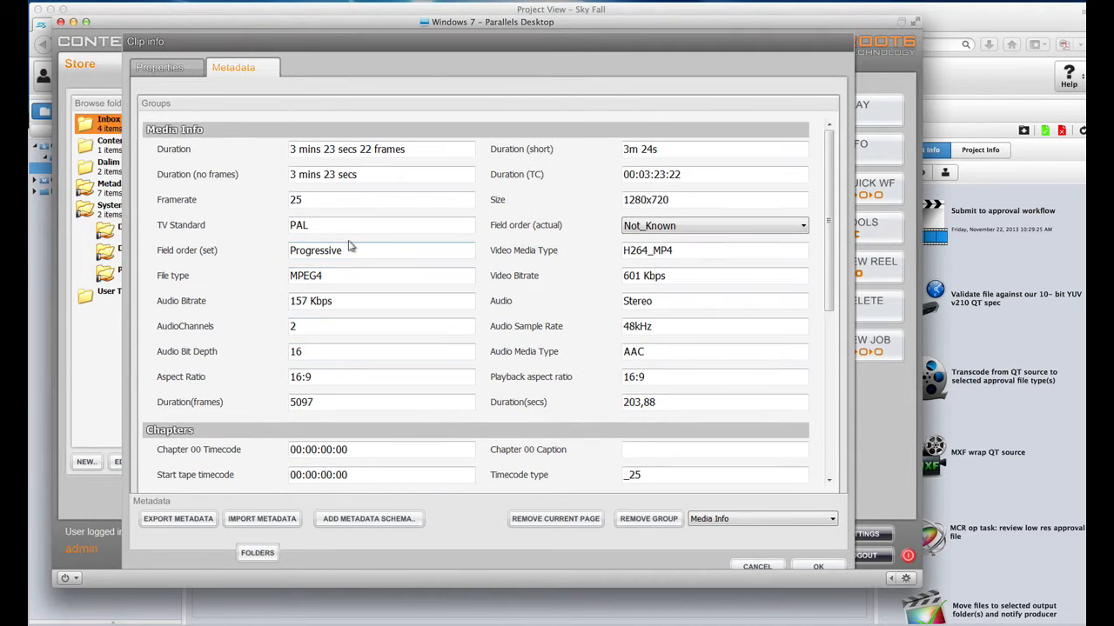
scroll(339, 214, "down", 8)
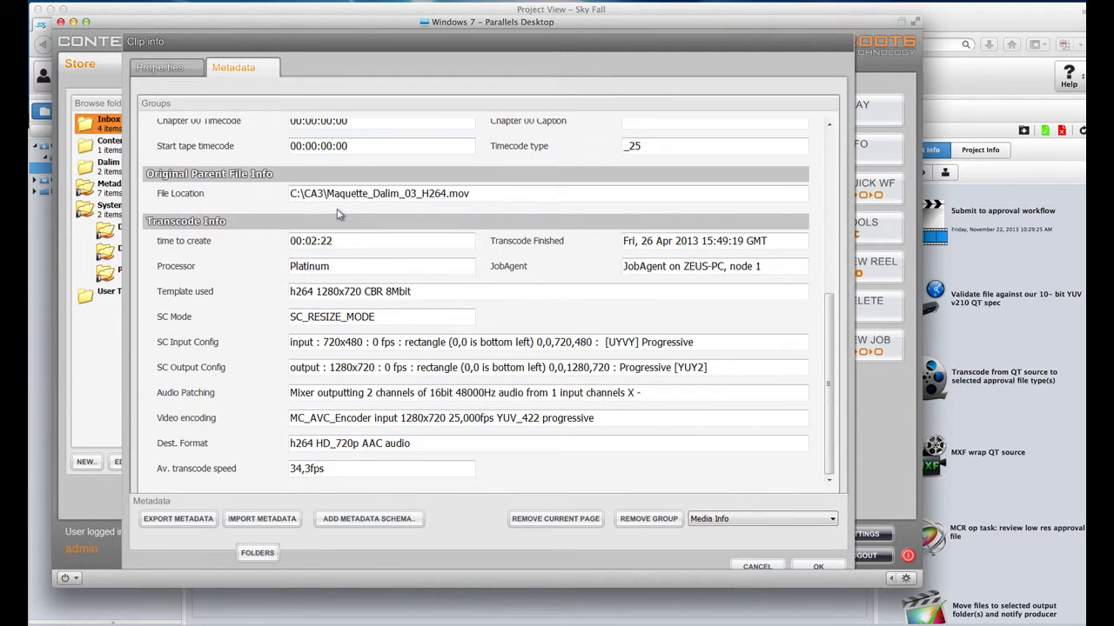
scroll(339, 214, "up", 8)
scroll(344, 208, "down", 5)
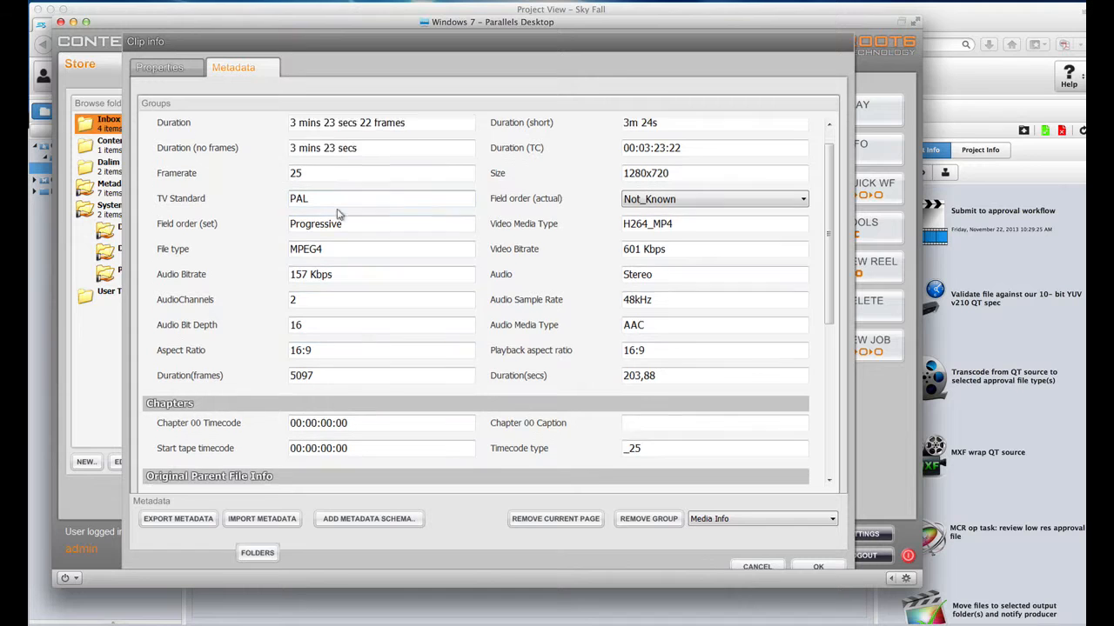
scroll(345, 208, "up", 5)
left_click(161, 68)
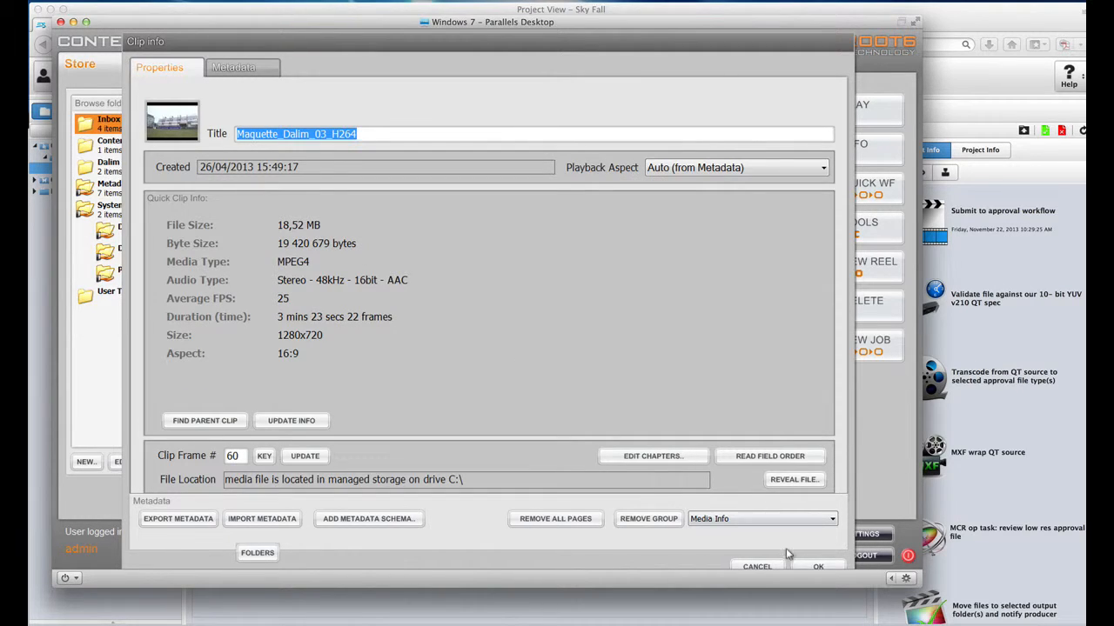
left_click(813, 567)
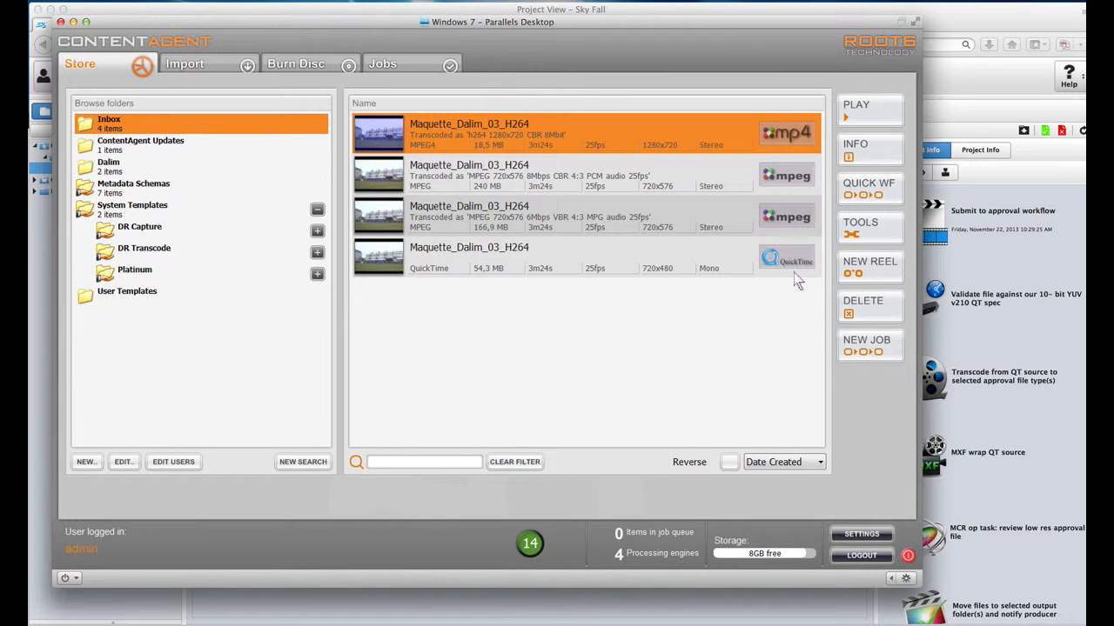
Step: Open and dismiss the Tools list, program Settings and MP4 clip information without changes
left_click(861, 225)
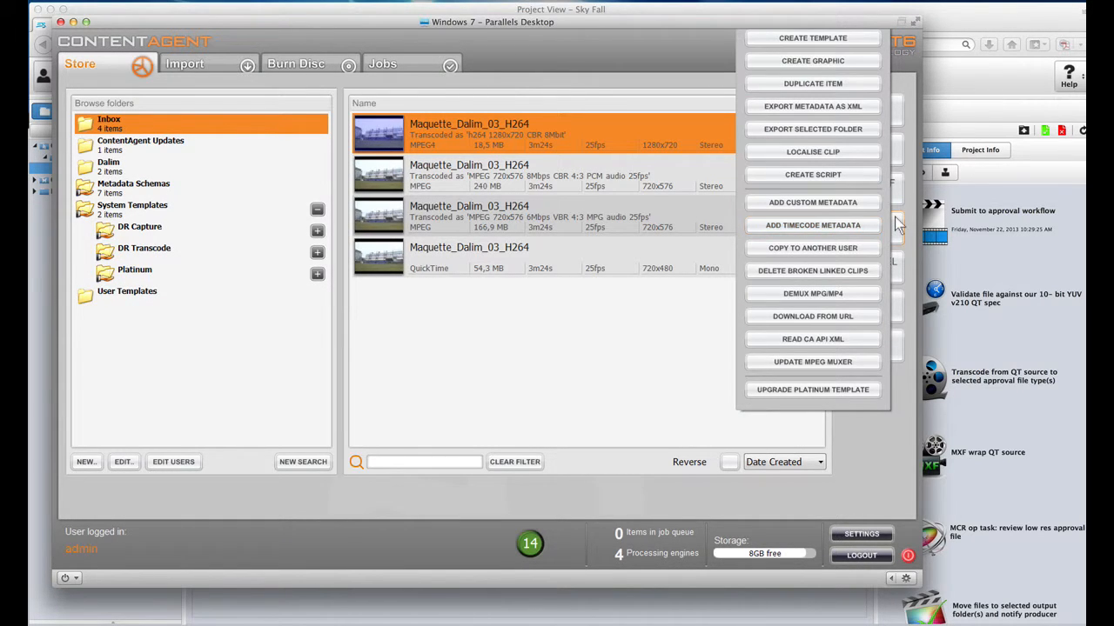
left_click(898, 224)
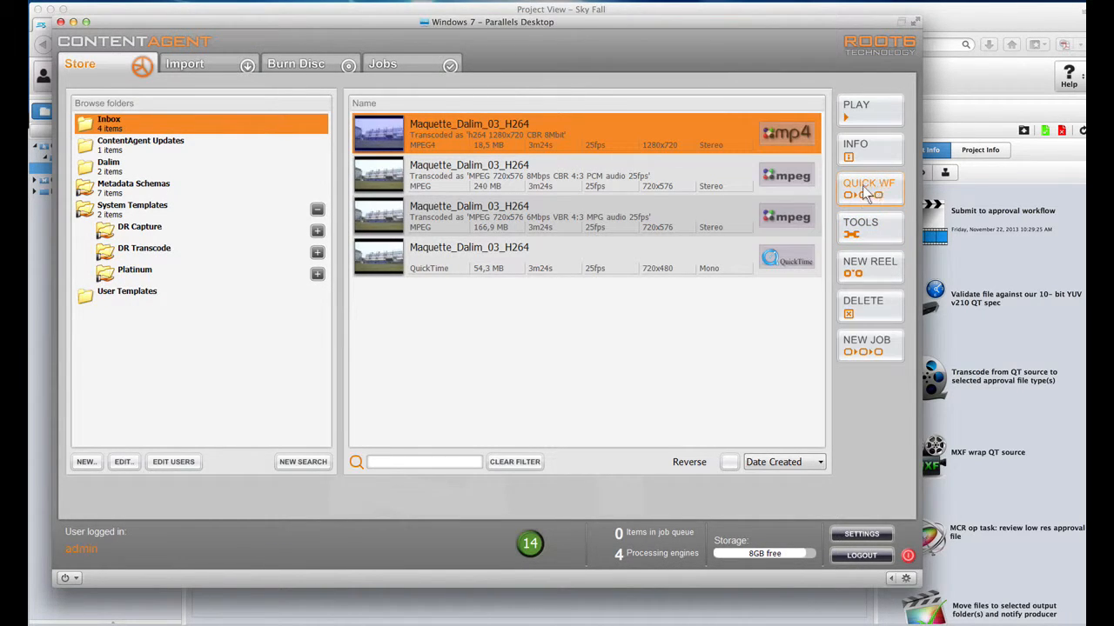
left_click(859, 533)
left_click(609, 535)
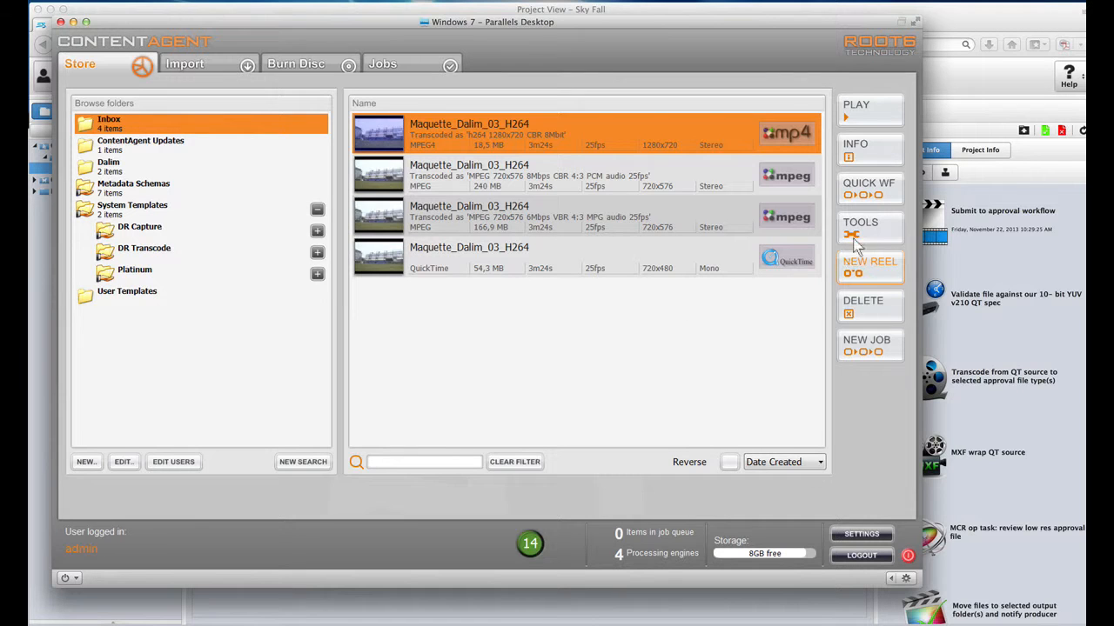
left_click(855, 153)
left_click(748, 566)
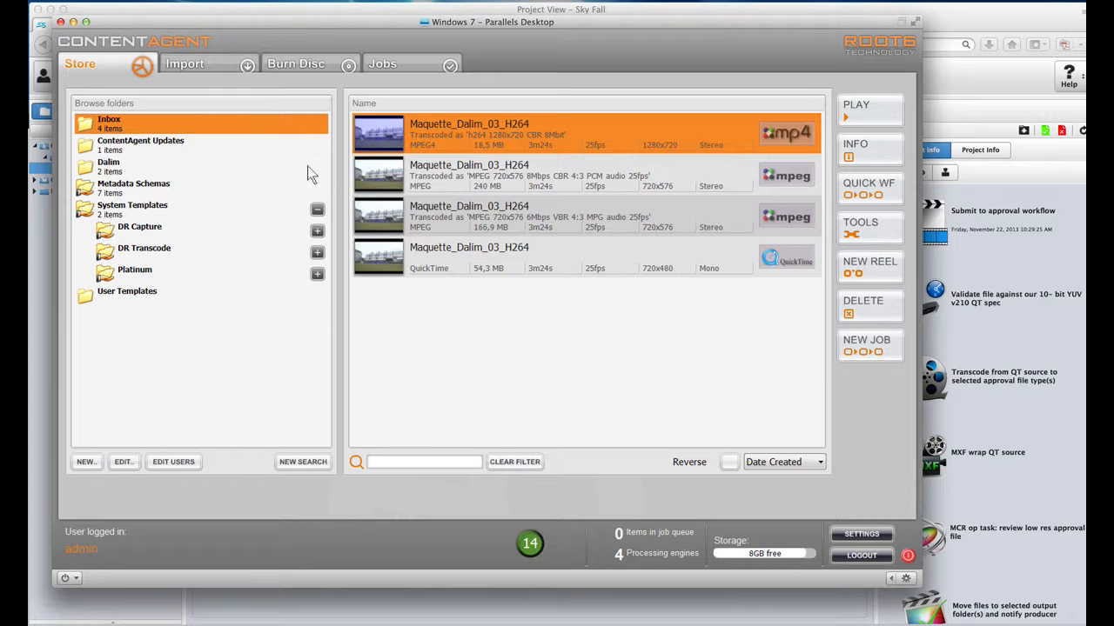
Step: Open the quick workflow manager and edit the iPhone workflow
left_click(863, 186)
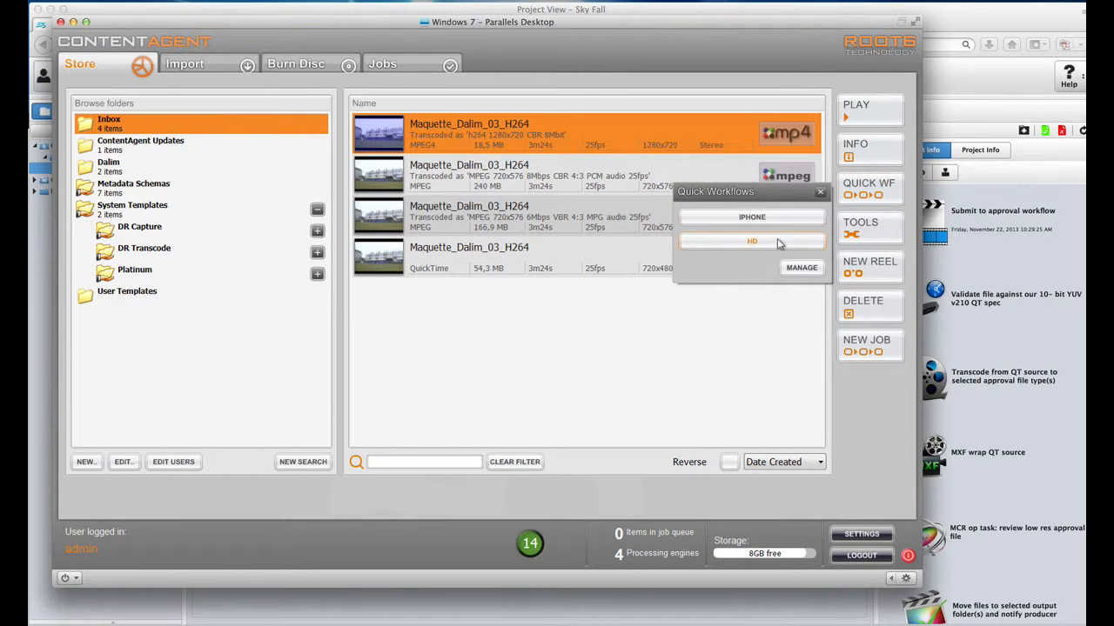
left_click(791, 271)
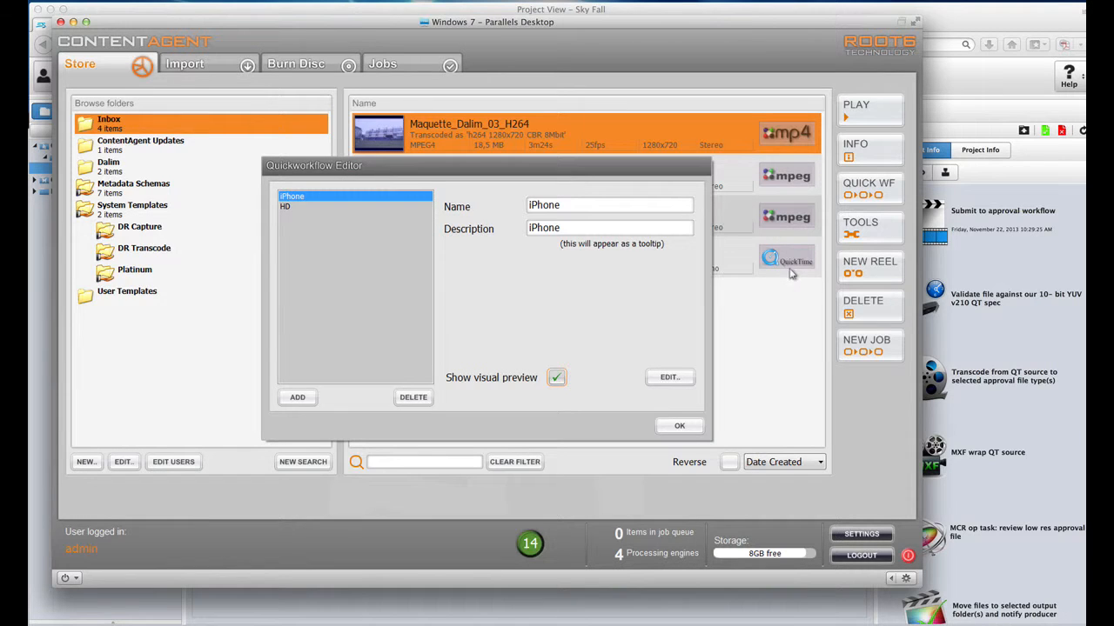
left_click(668, 378)
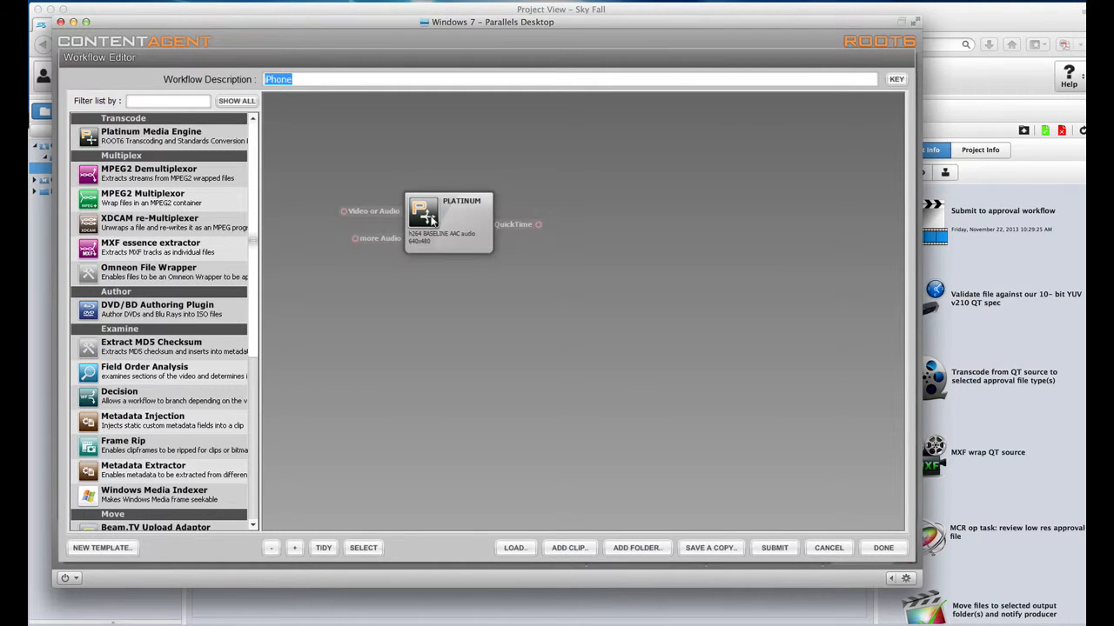
Step: Nudge the PLATINUM node and drop an MPEG2 Multiplexer step onto the iPhone workflow canvas
left_click_drag(432, 221, 388, 176)
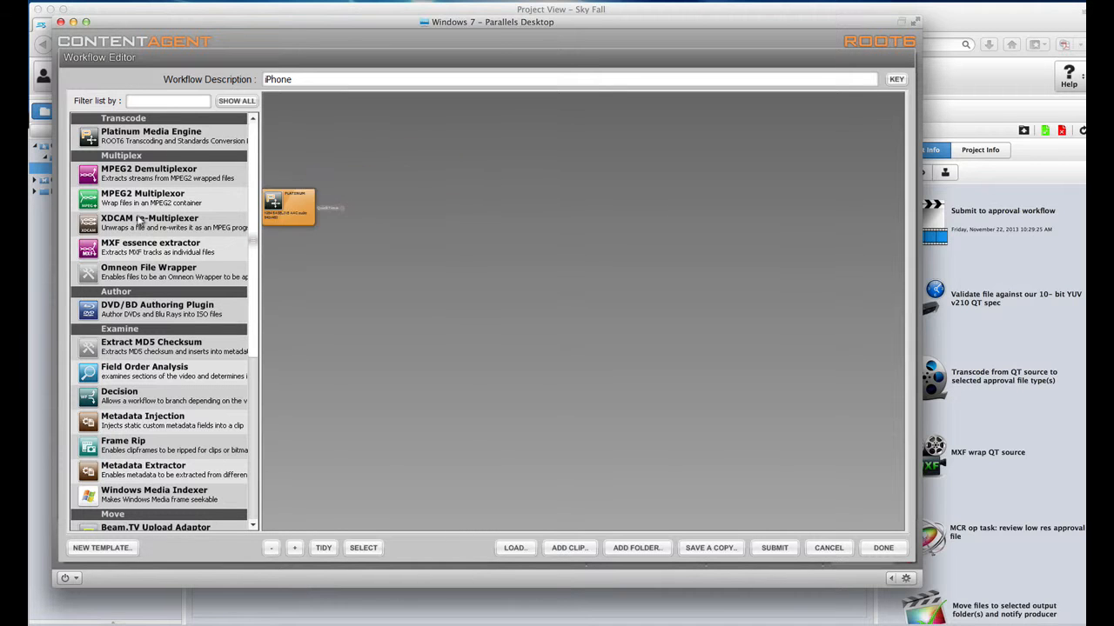
scroll(245, 261, "down", 4)
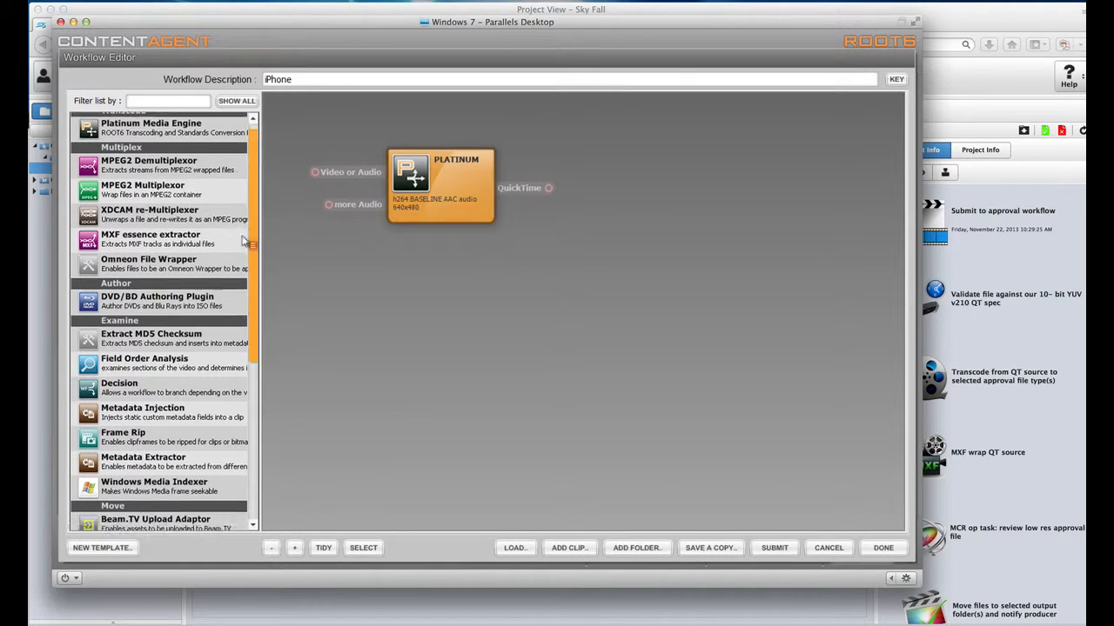
scroll(245, 365, "up", 4)
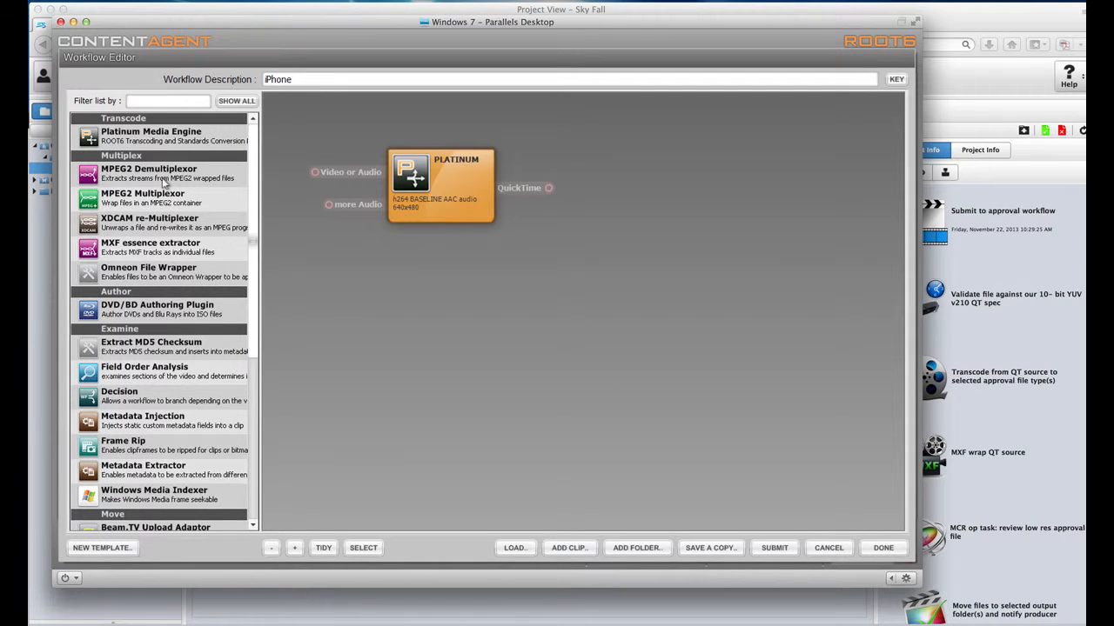
left_click_drag(139, 201, 532, 284)
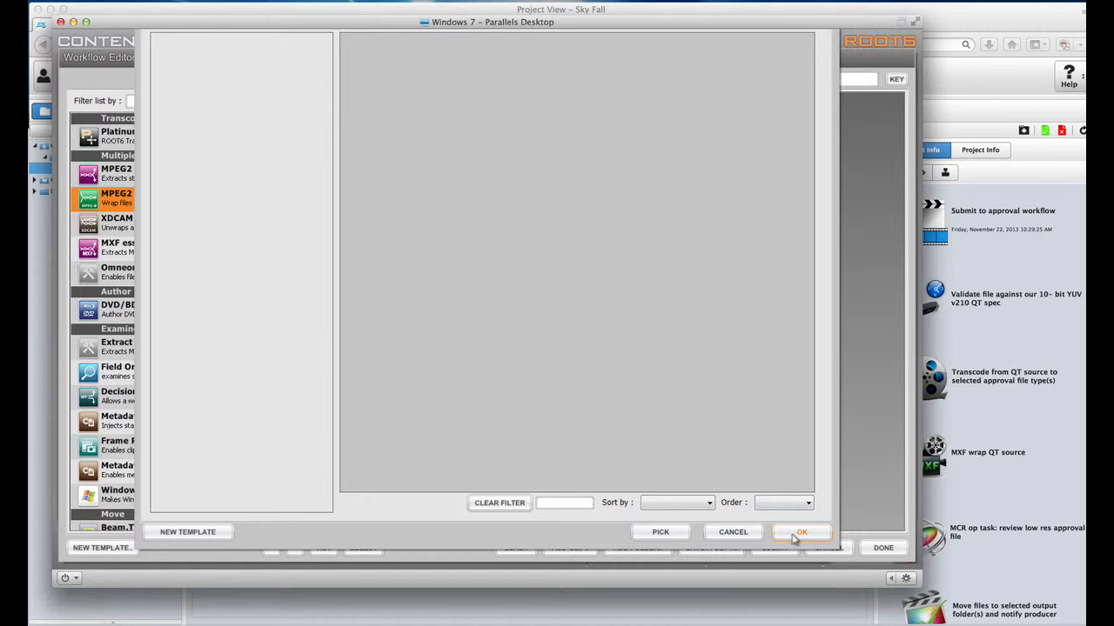
Step: Create an MPEG2 Multiplexor template saved to Inbox and connect PLATINUM's QuickTime output to it
left_click(188, 531)
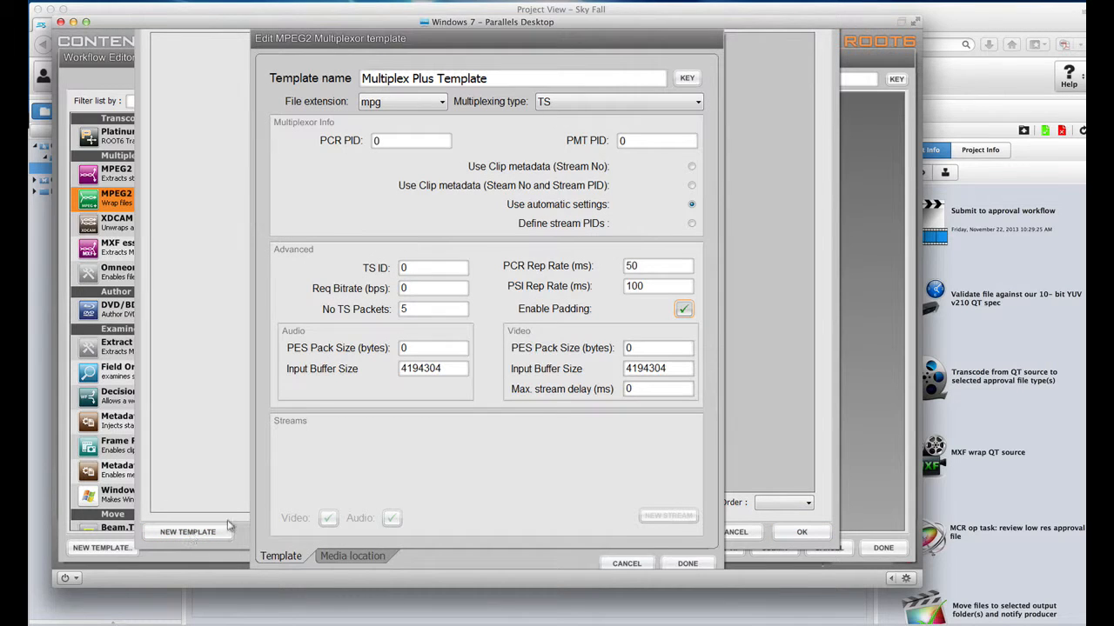
left_click(686, 563)
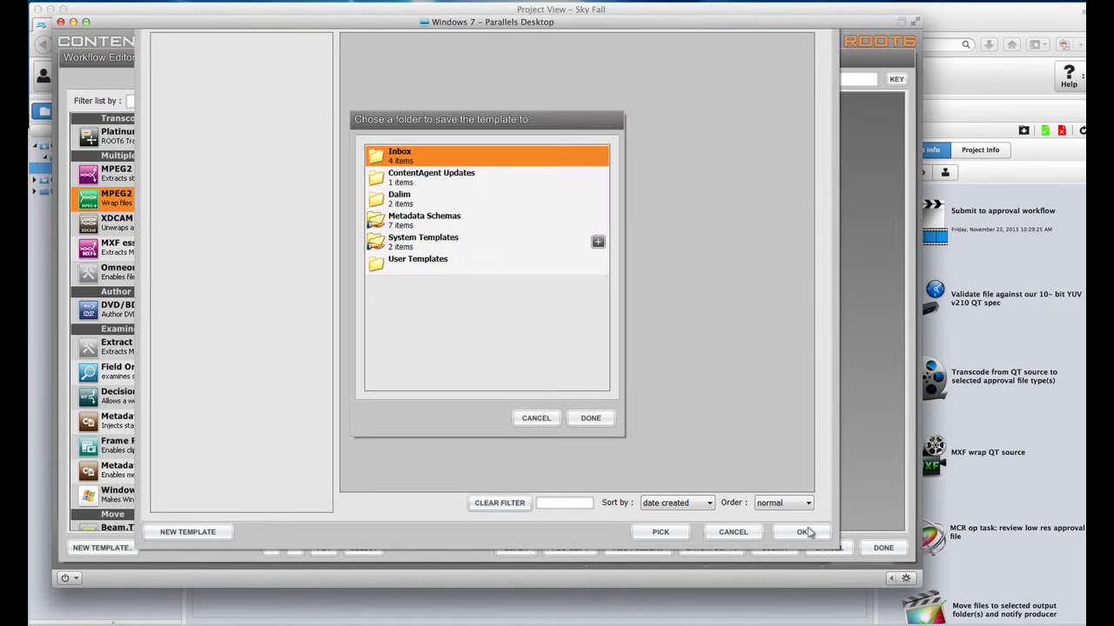
left_click(596, 424)
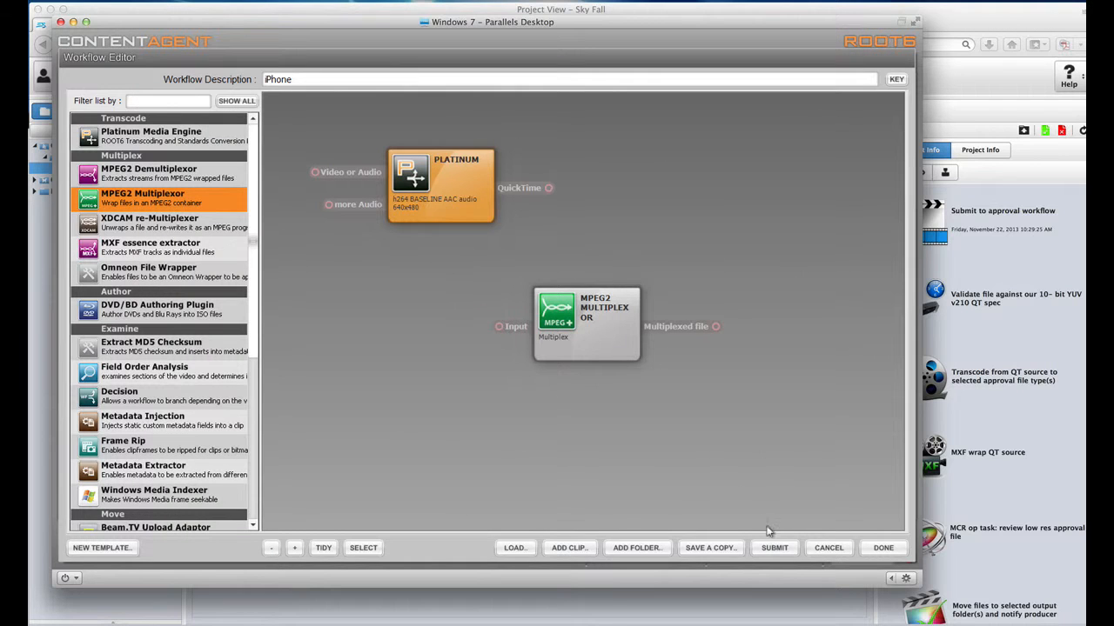
left_click_drag(527, 206, 484, 320)
left_click(572, 354)
left_click_drag(572, 353, 595, 348)
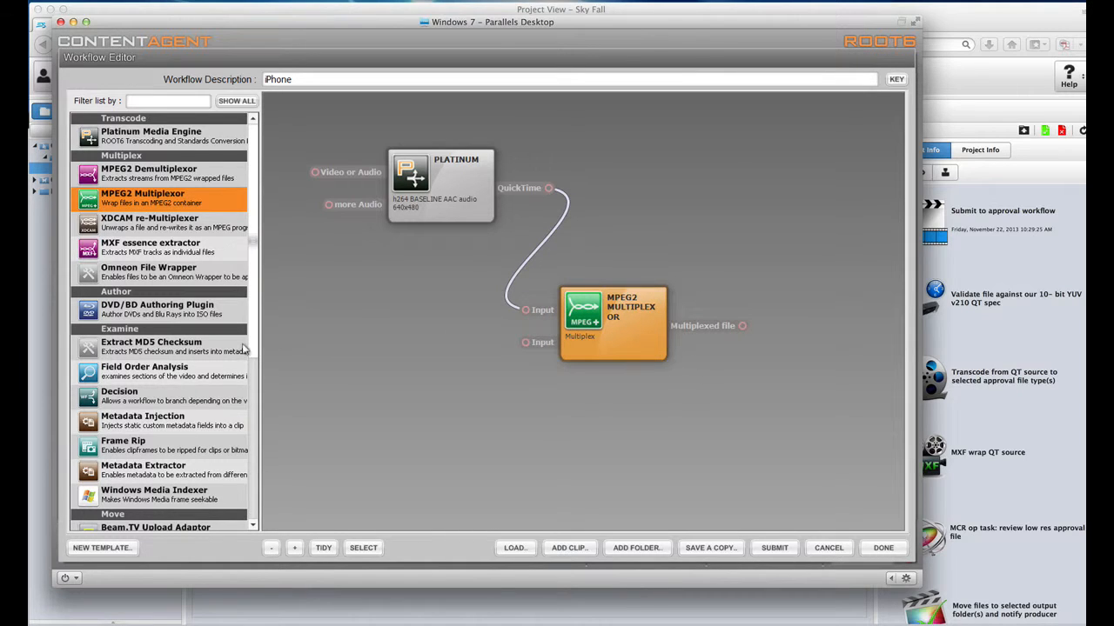
Step: Add an FTP step with a new Inbox template, fed by the multiplexed file output
scroll(245, 366, "down", 5)
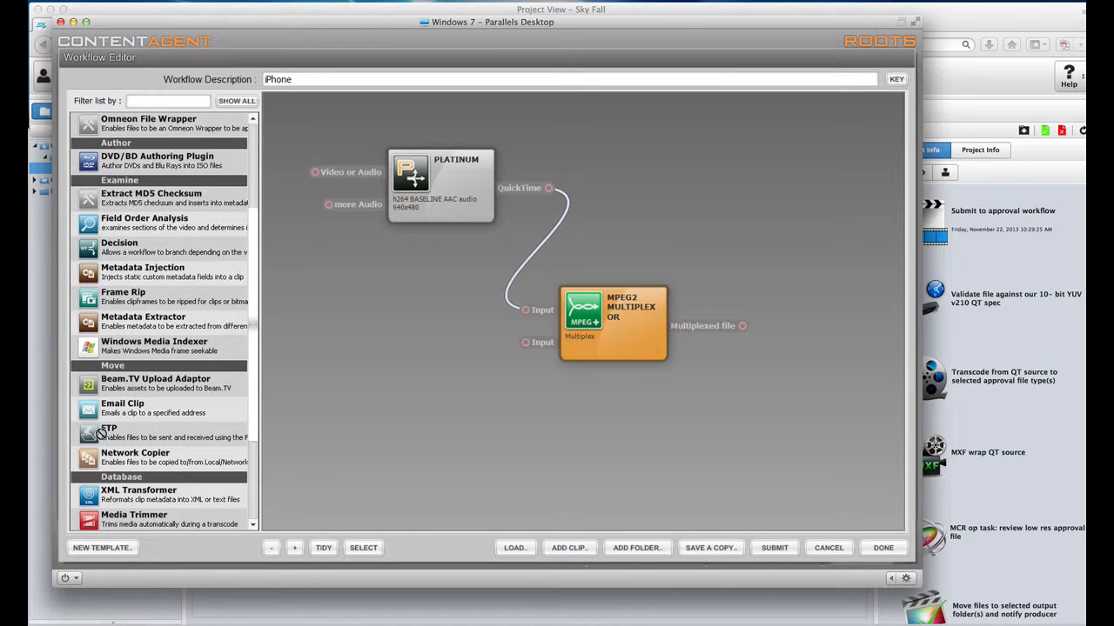
left_click_drag(105, 431, 677, 399)
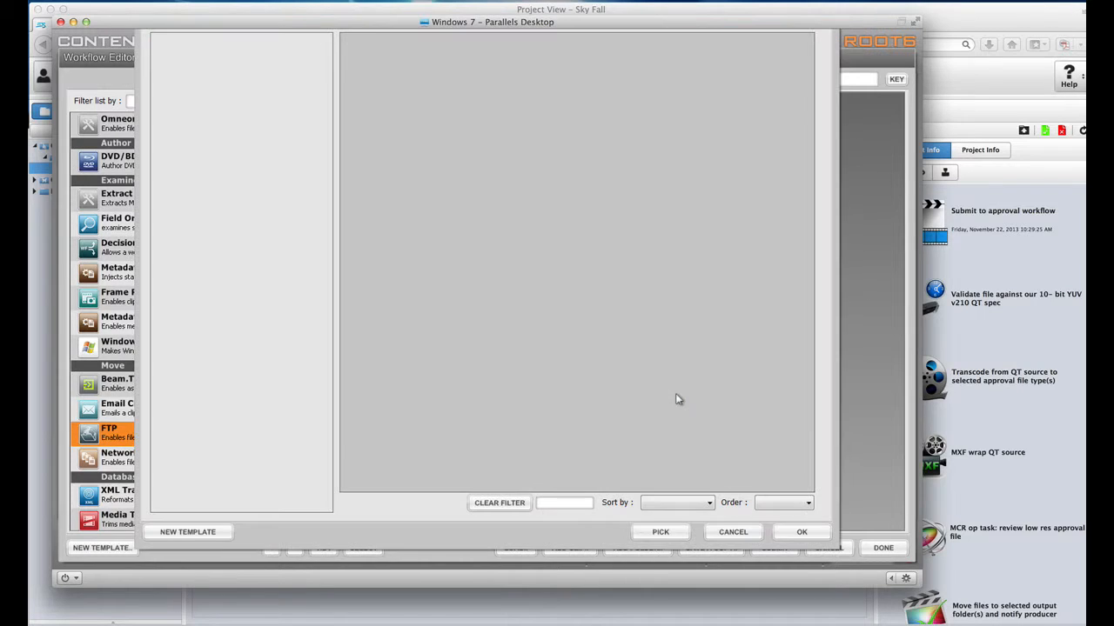
left_click(200, 531)
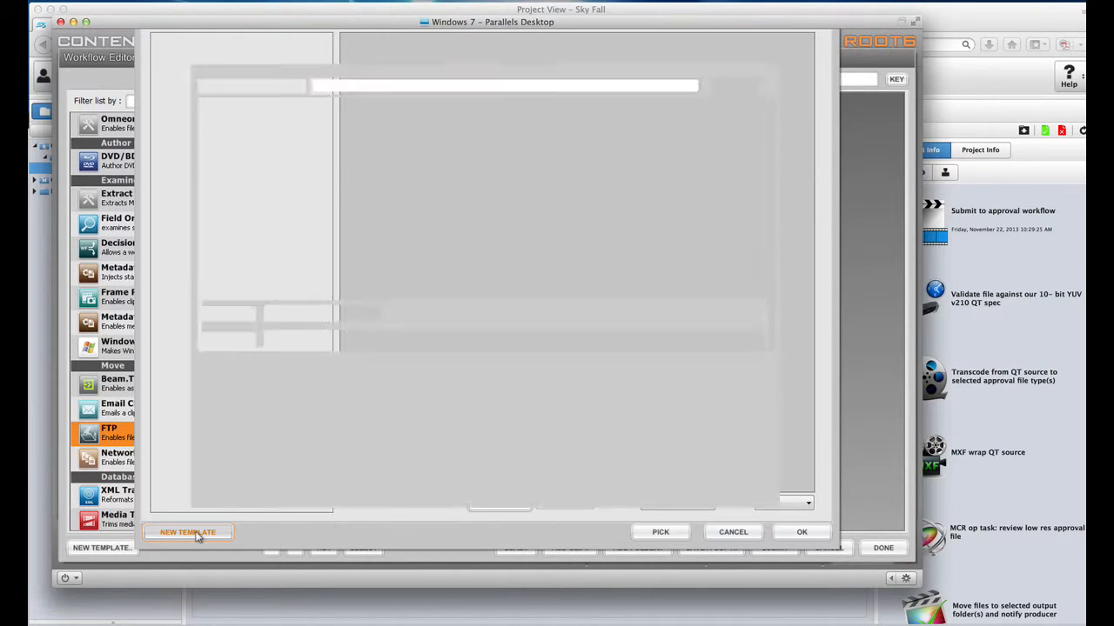
left_click(770, 528)
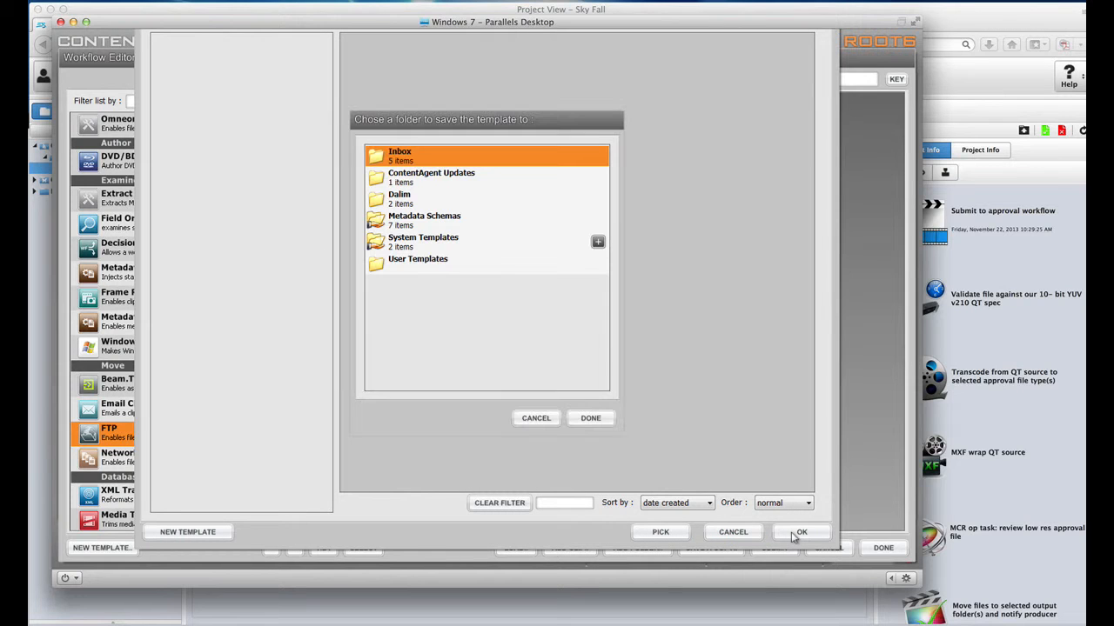
left_click(591, 418)
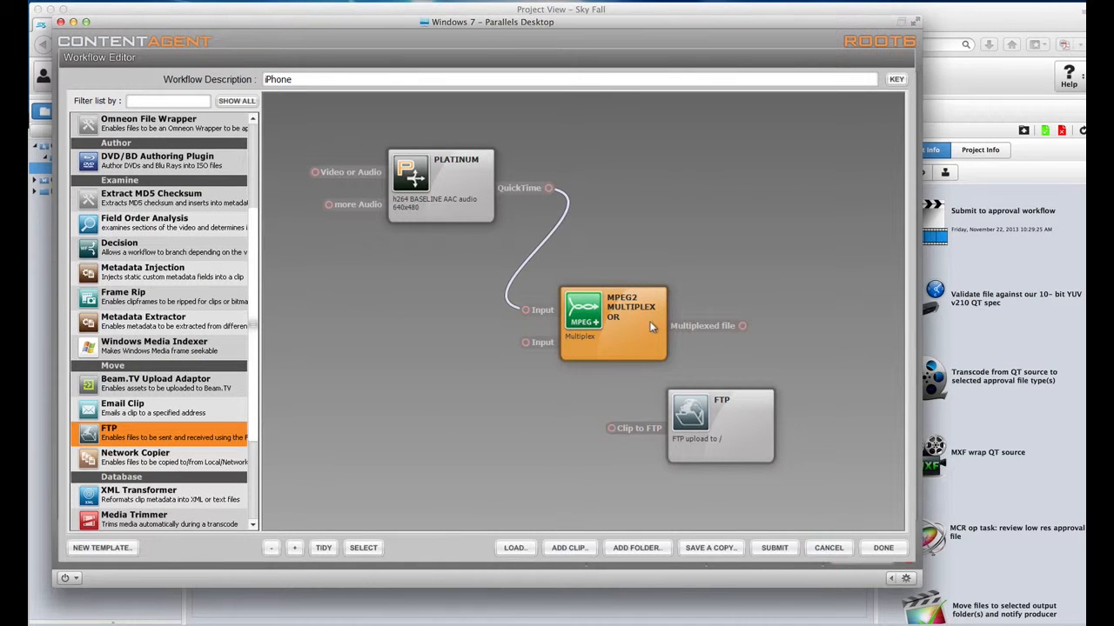
left_click_drag(742, 325, 611, 428)
left_click_drag(689, 421, 759, 427)
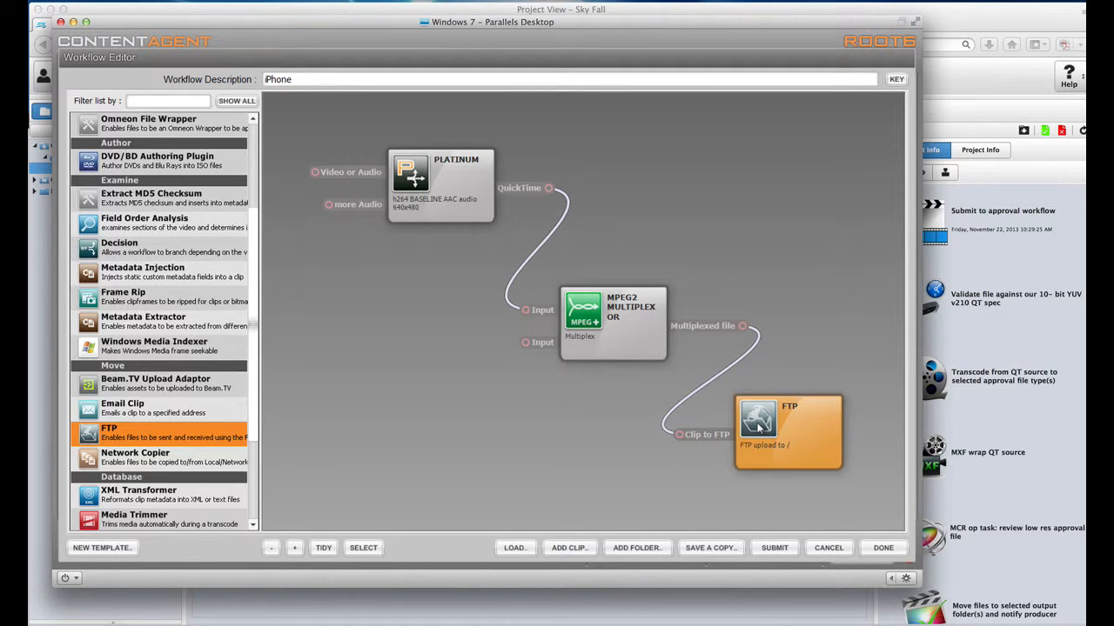
left_click_drag(636, 323, 614, 308)
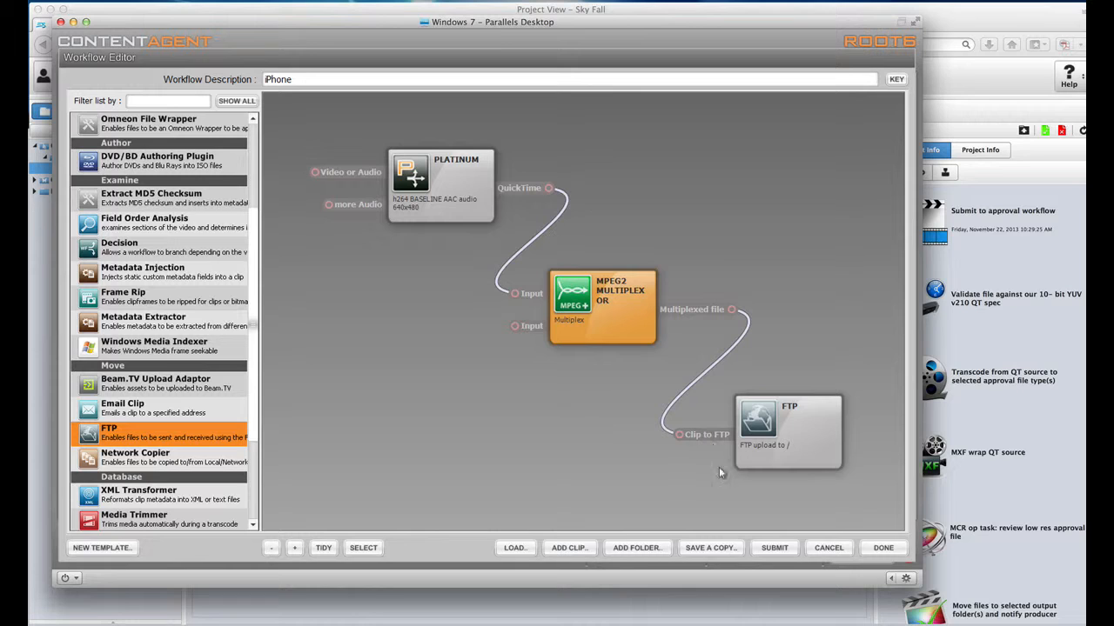
Step: Discard the iPhone workflow edits, close the quick workflow windows, and switch to Finder
left_click(822, 550)
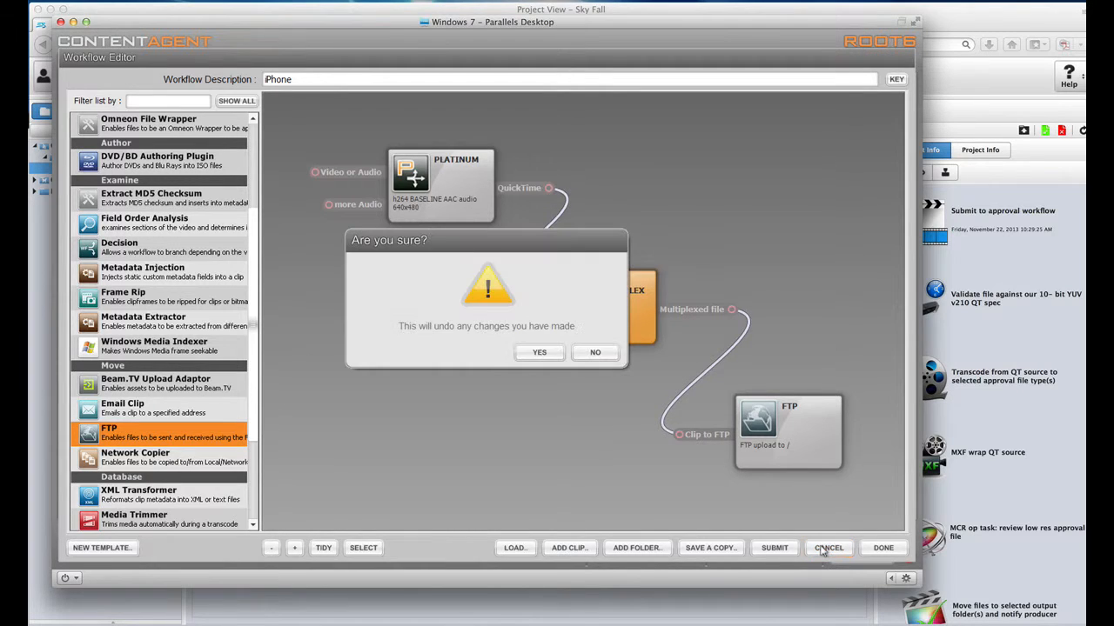
left_click(538, 355)
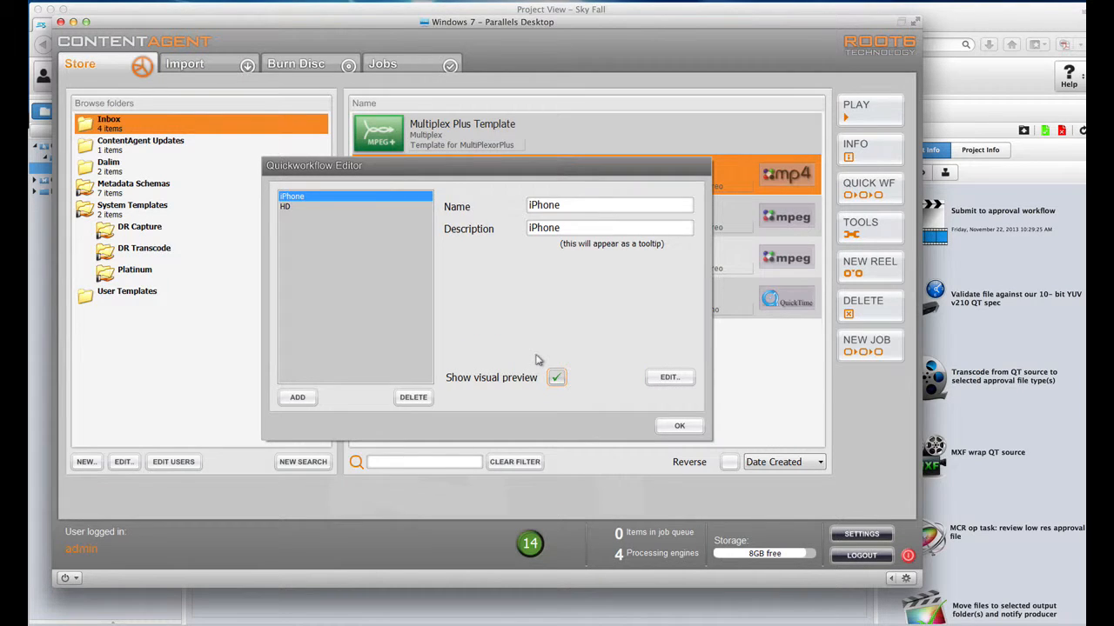
left_click(670, 426)
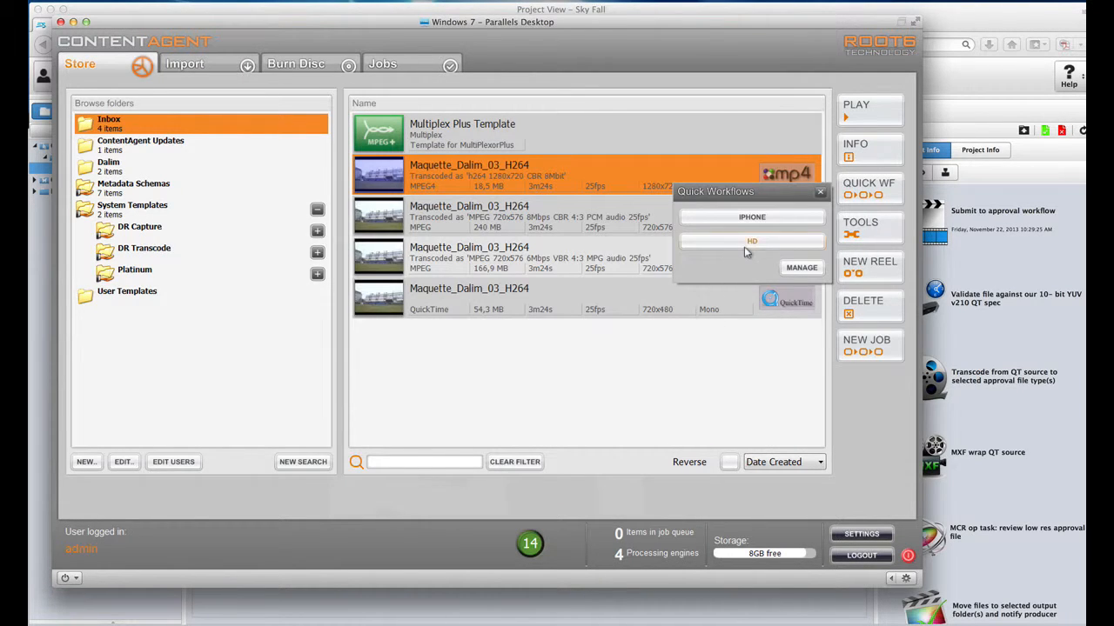
left_click(816, 193)
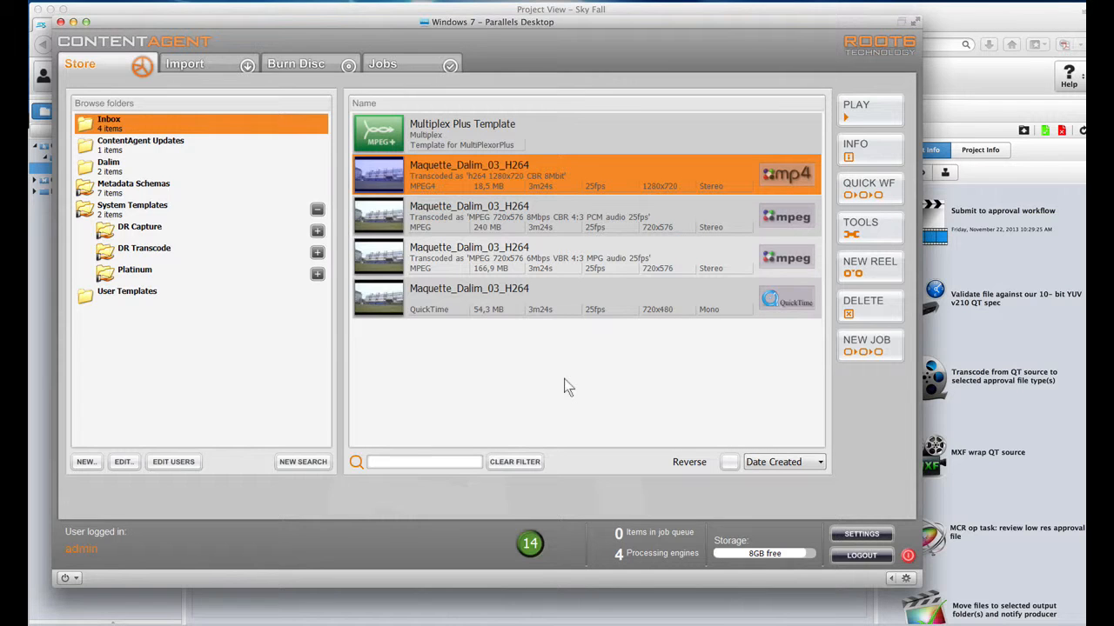
key("super+Tab")
key("super+Tab")
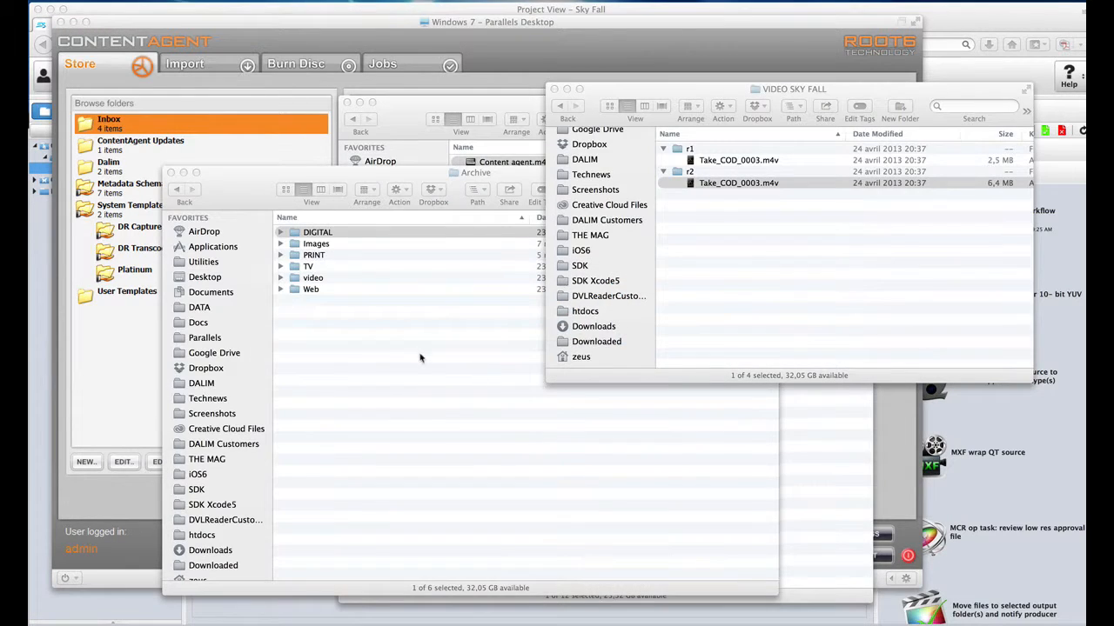
Step: Play Content agent.m4v from the Webinar folder in full screen
left_click(405, 114)
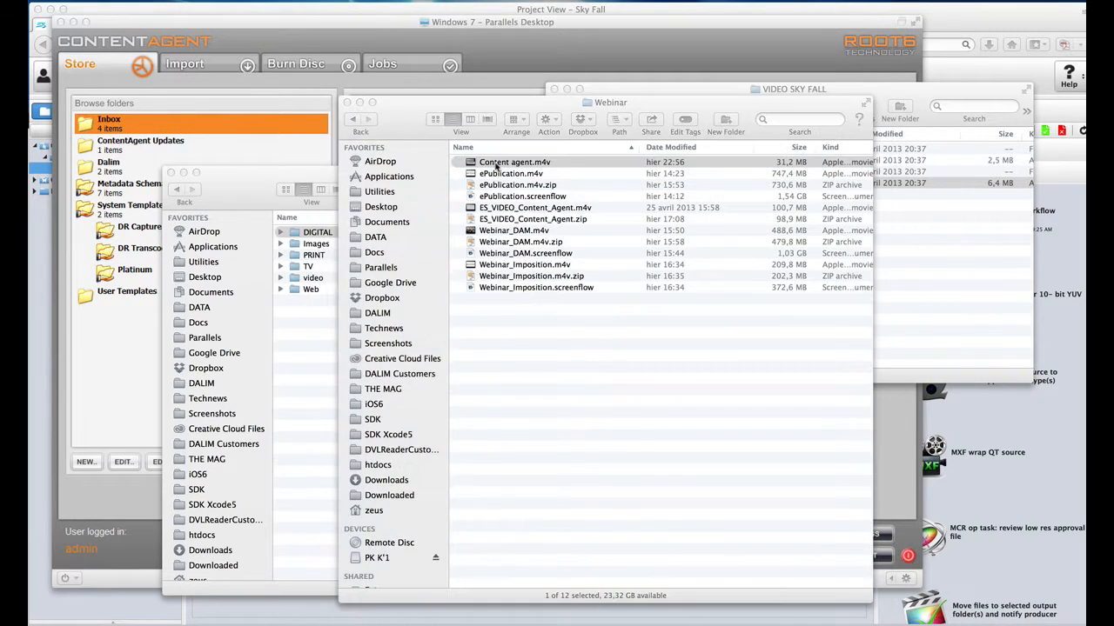
double_click(497, 164)
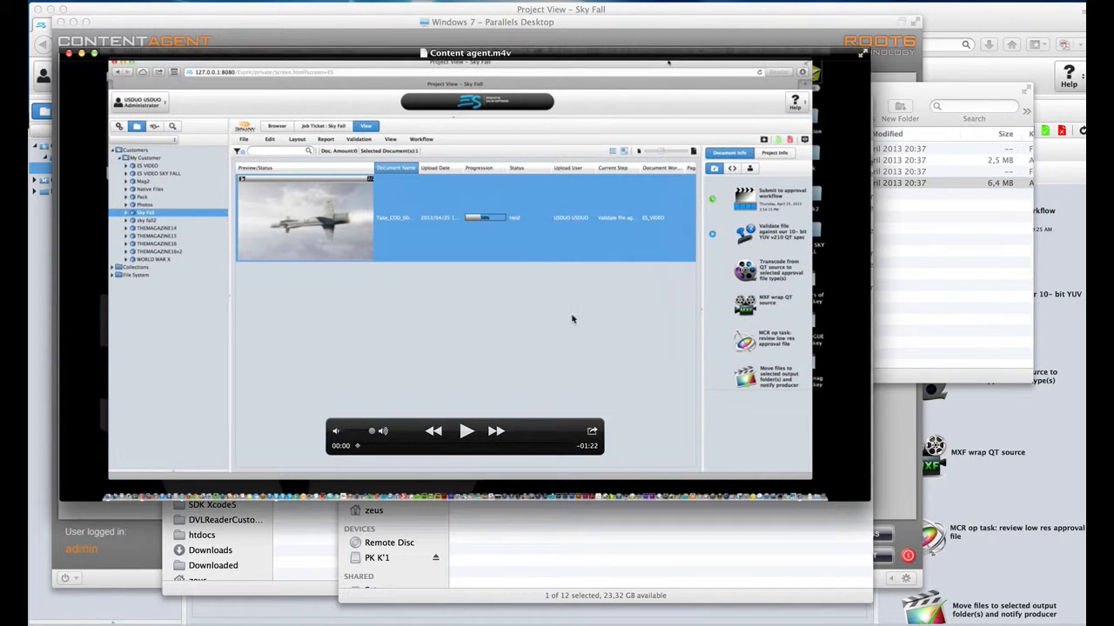
left_click(860, 57)
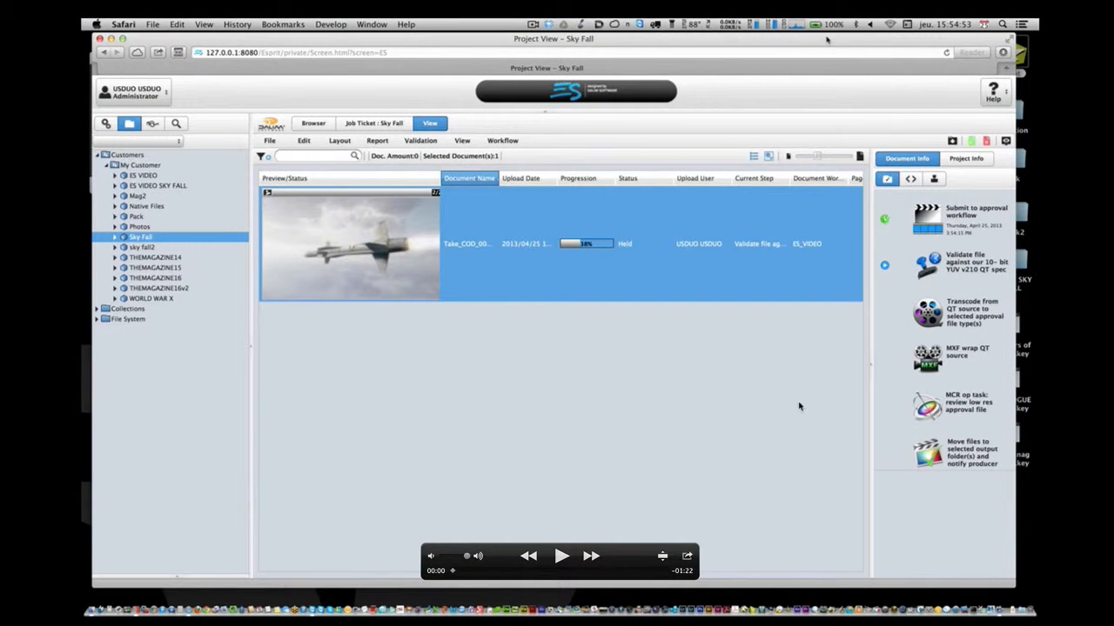
Step: Play the Content agent.m4v recording in QuickTime, then exit full screen and close it
left_click(561, 557)
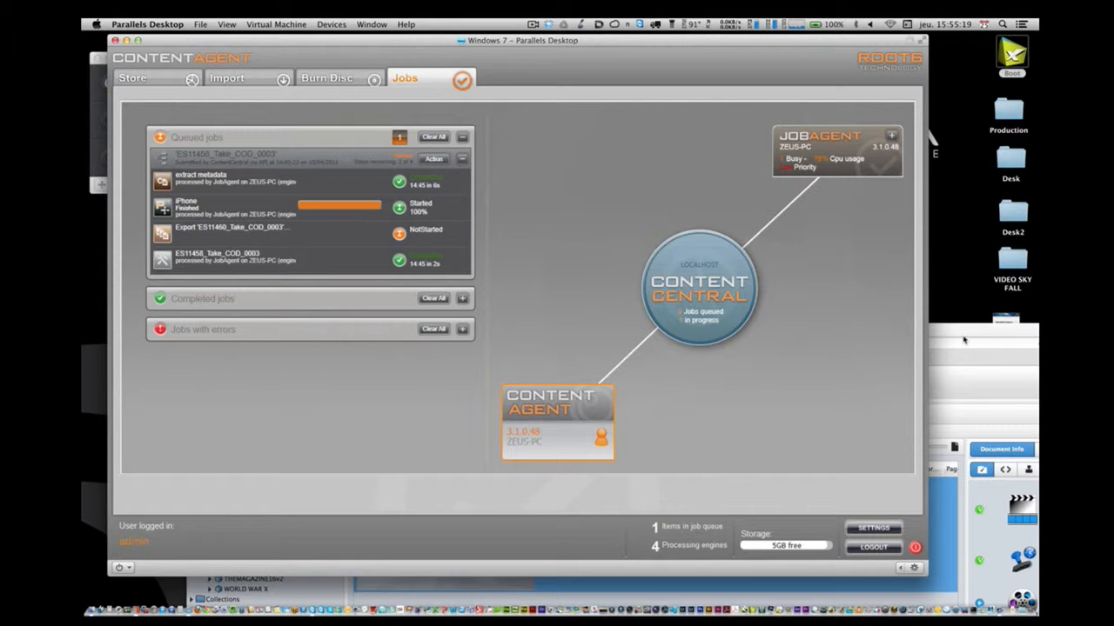
left_click(964, 339)
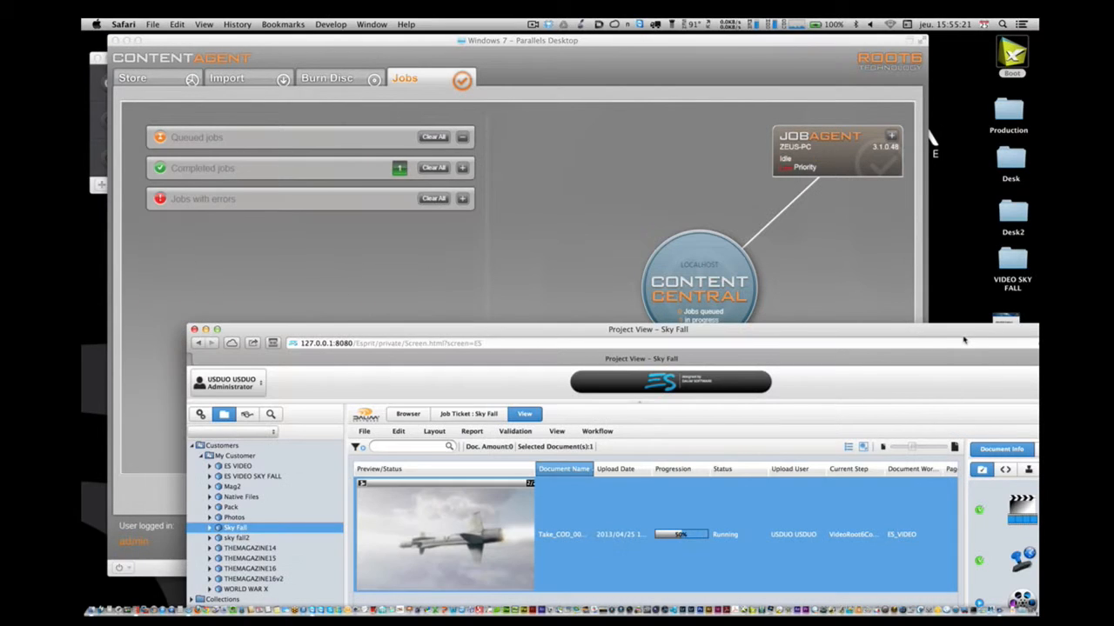
left_click_drag(964, 340, 867, 54)
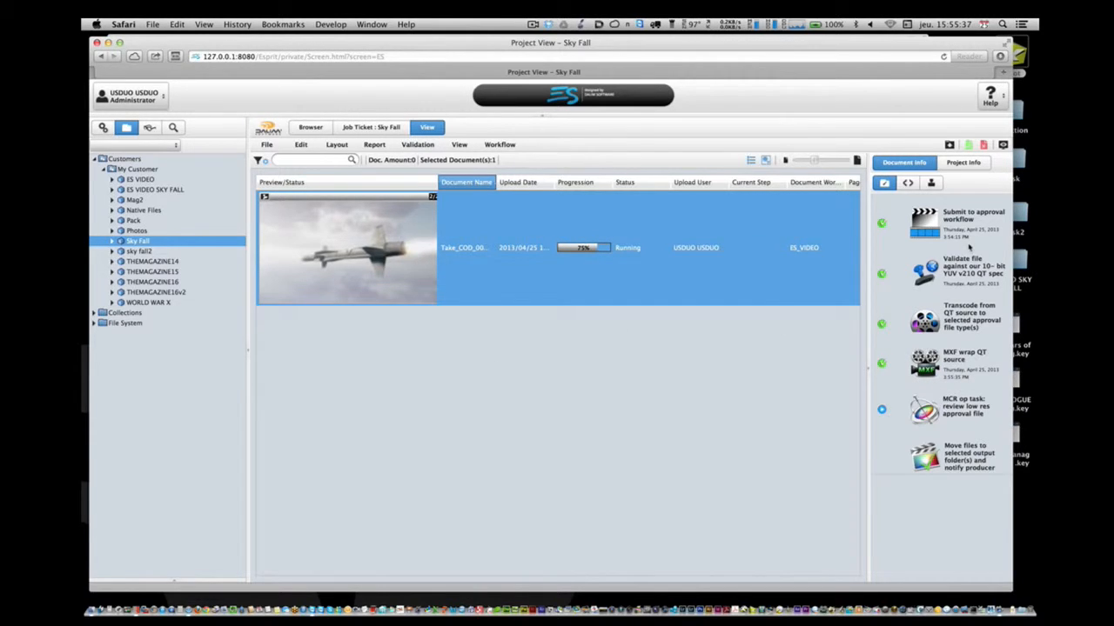
double_click(824, 298)
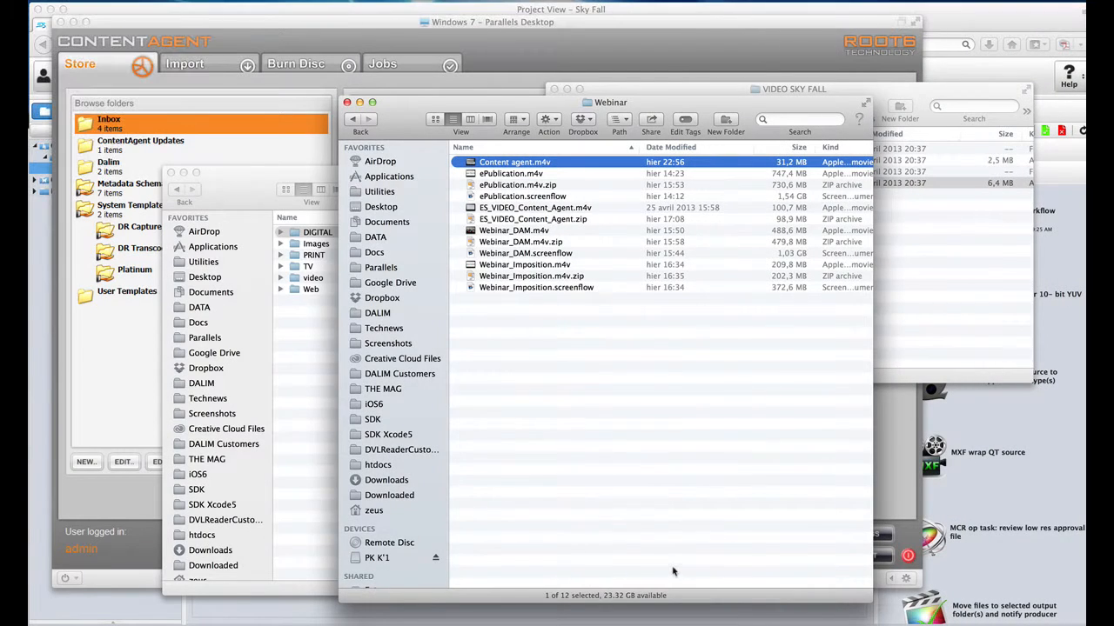
Step: Switch to Firefox showing the DALIM ES Sky Fall project view
key("super+Tab")
key("super+Tab")
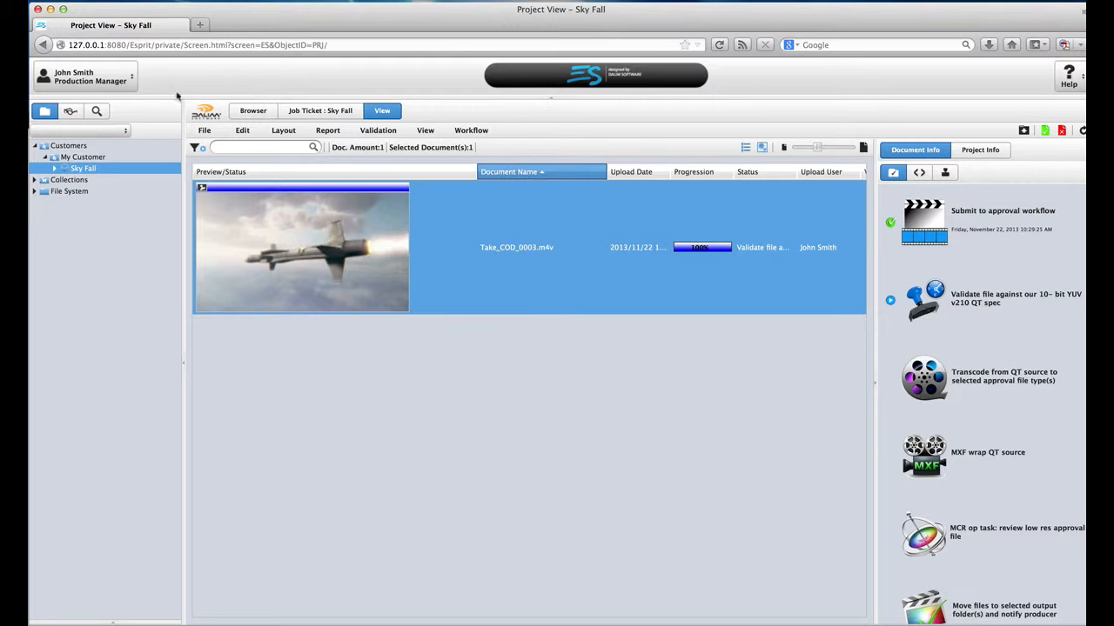
Step: Collapse My Customer in the Customers tree and open its browser listing Sky Fall
left_click_drag(69, 145, 50, 160)
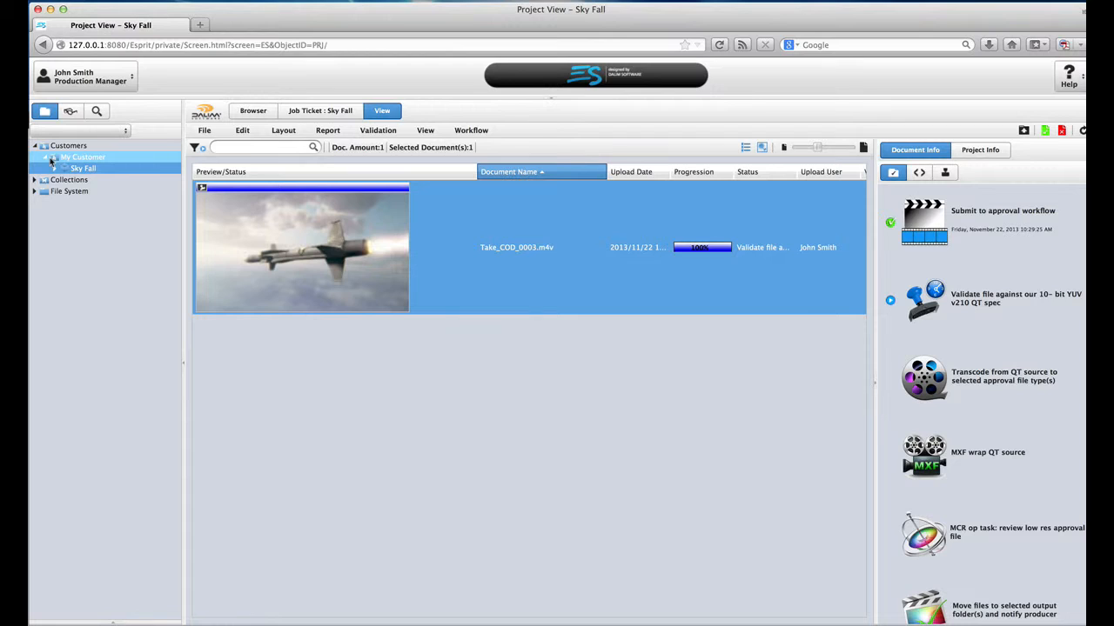
left_click(50, 159)
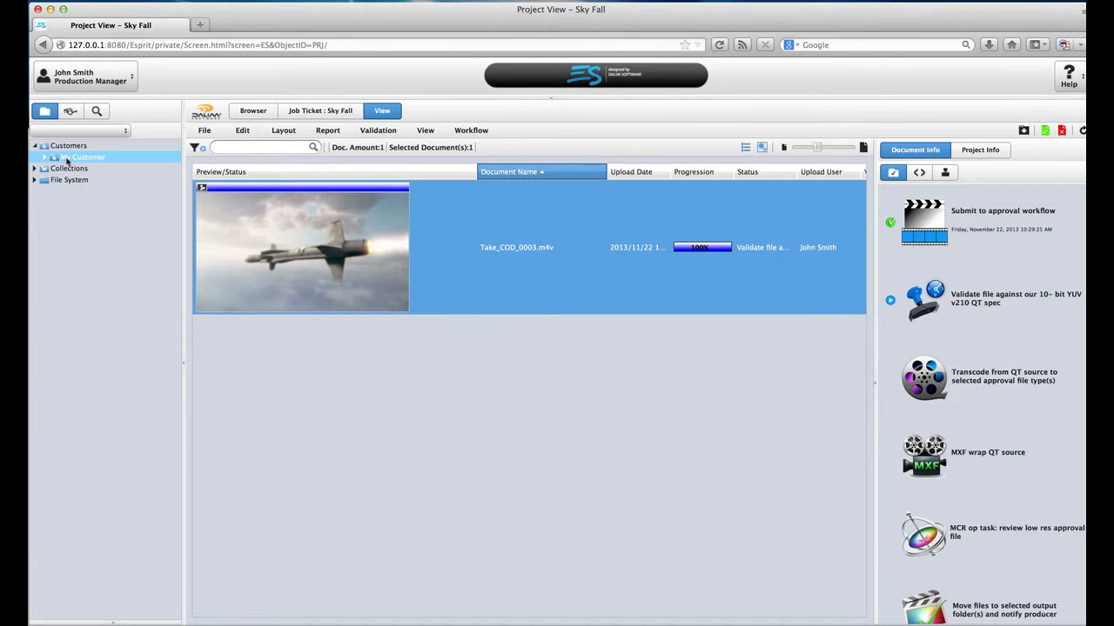
left_click(67, 160)
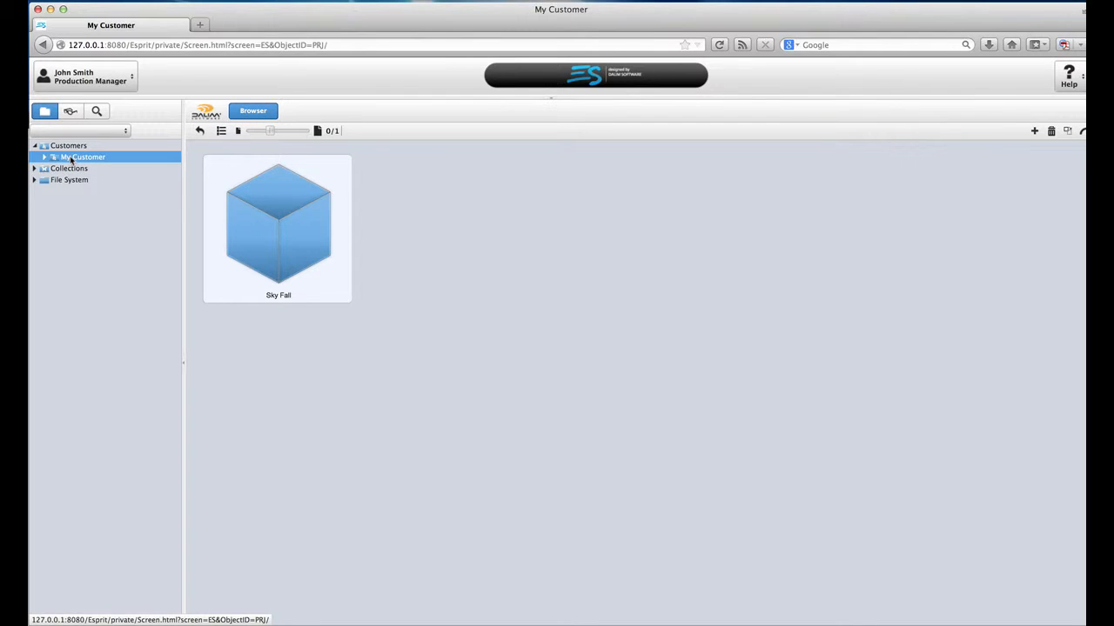
Step: Add a project named WEB Banner using the 98 WEB template and save it
left_click(1034, 132)
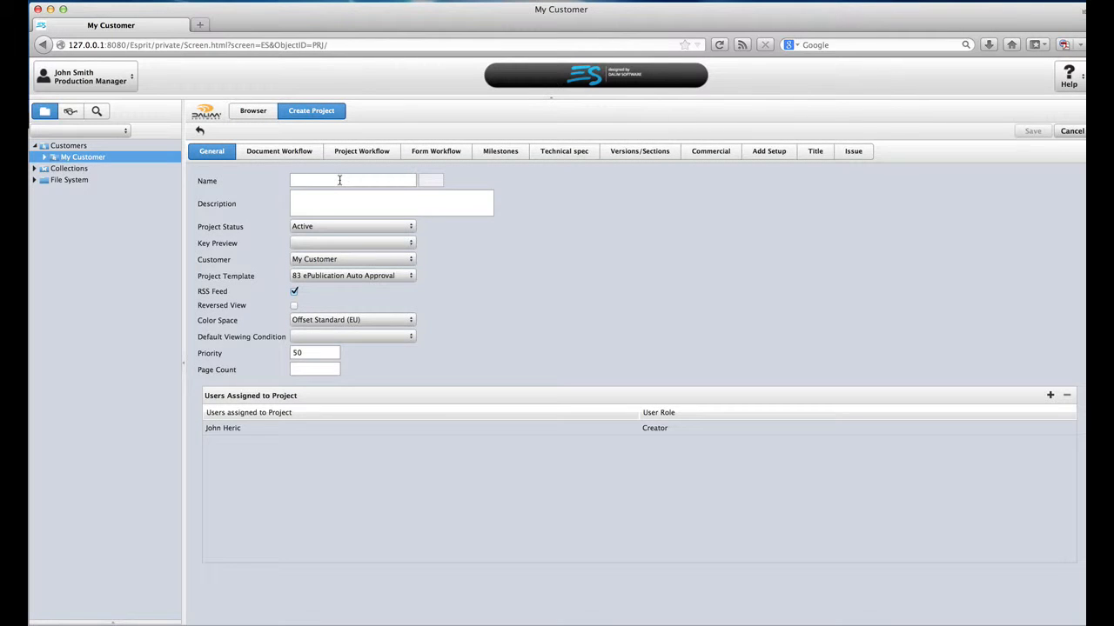
type("WEB Banners")
left_click(335, 320)
left_click(361, 180)
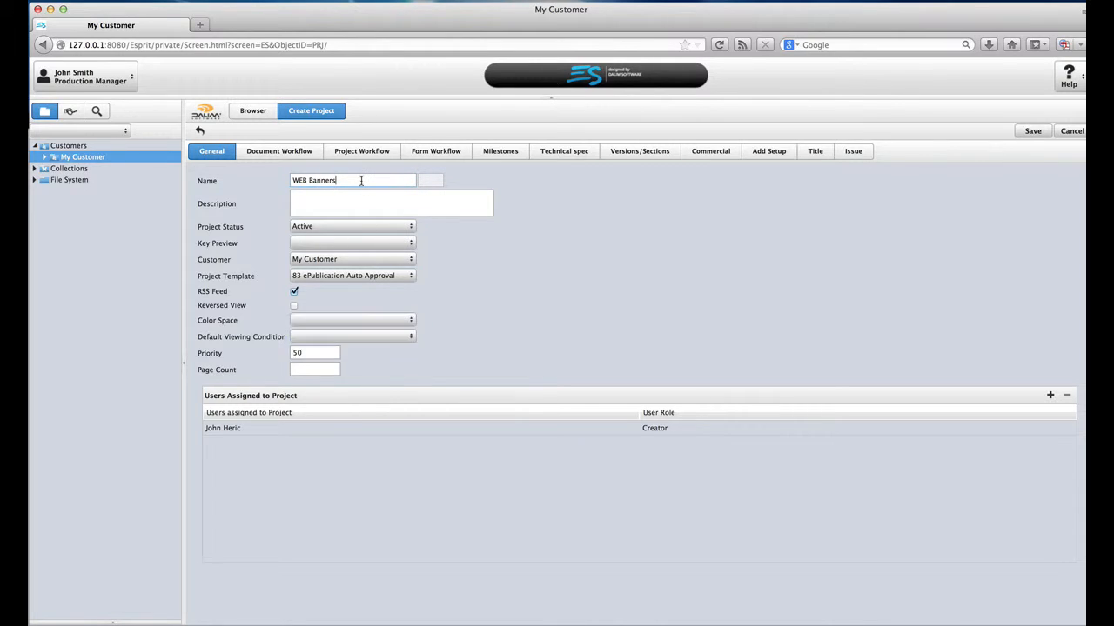
type("-")
left_click(413, 276)
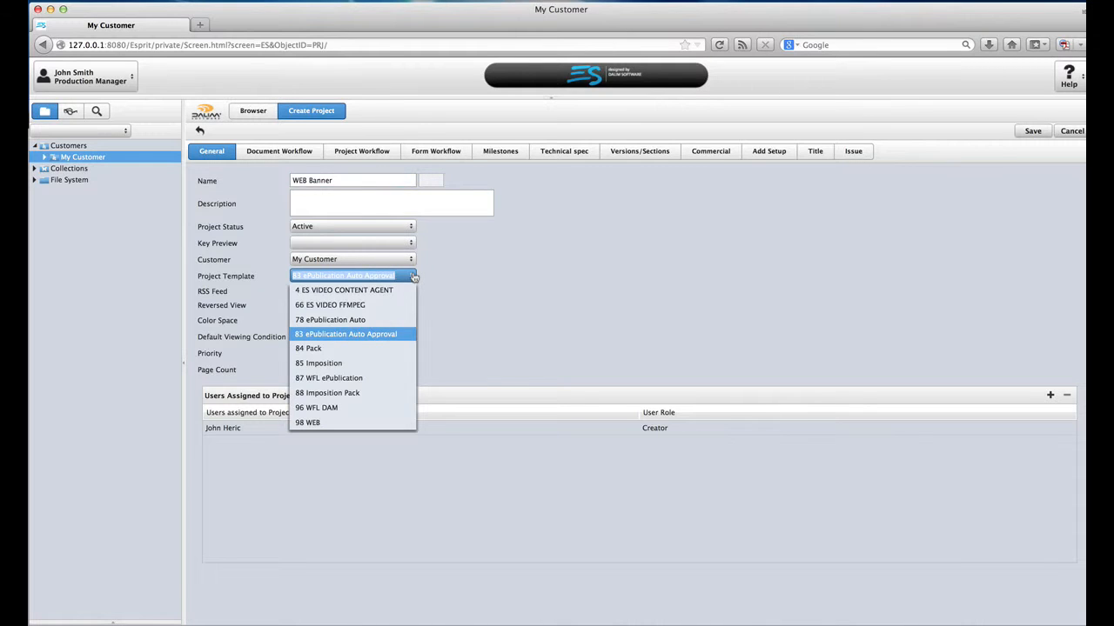
left_click(401, 422)
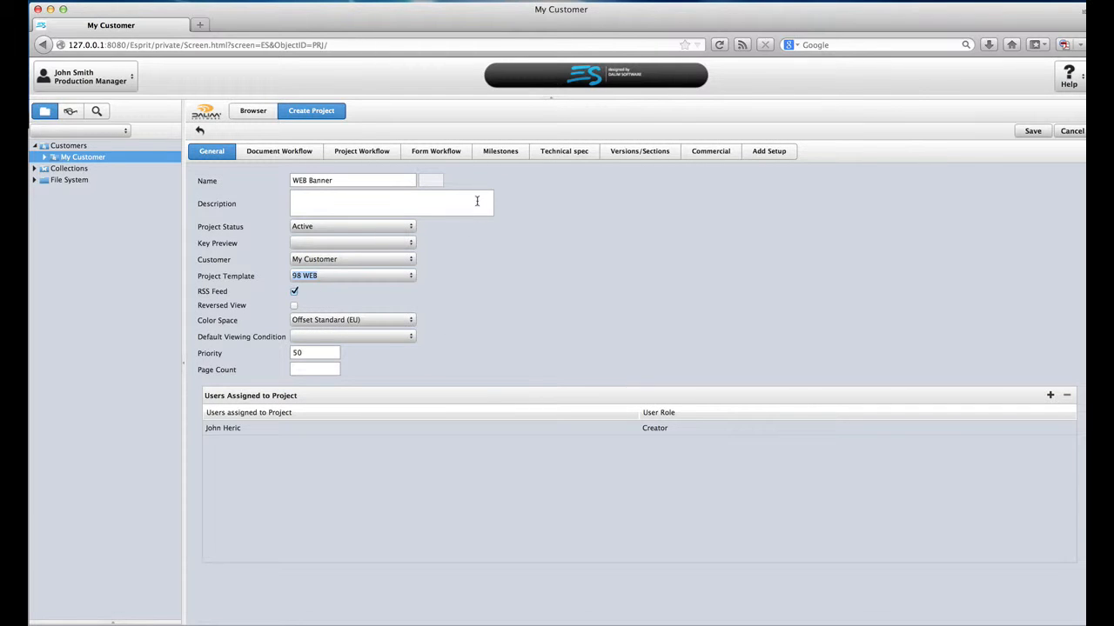
left_click(1033, 131)
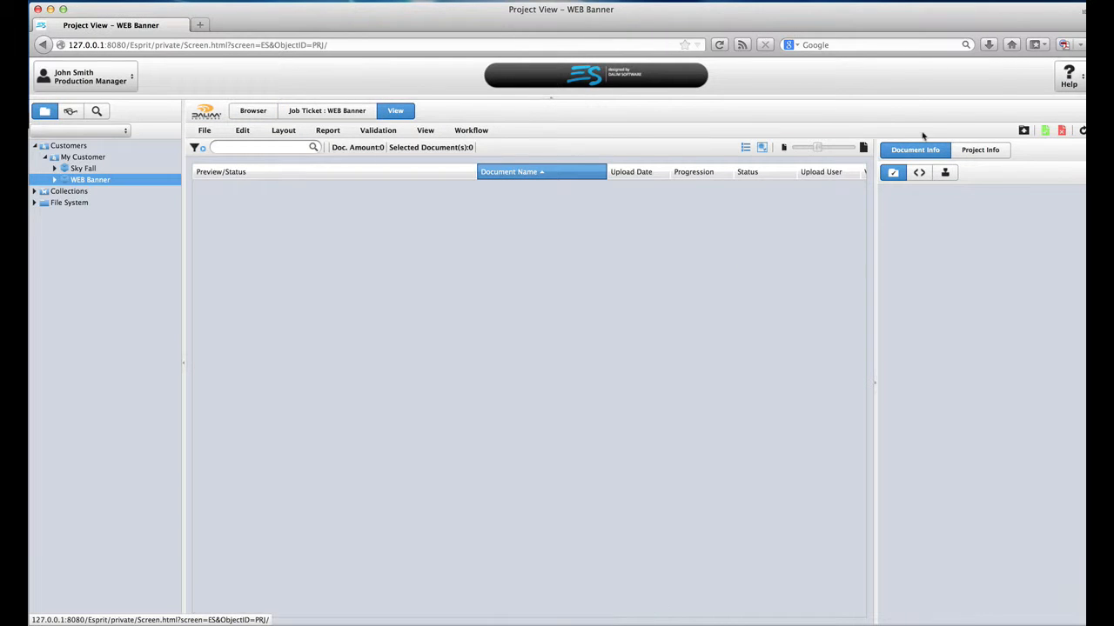
Step: Open the upload panel and browse to the DAM > Archive > DIGITAL folder on the Desktop
left_click(1024, 130)
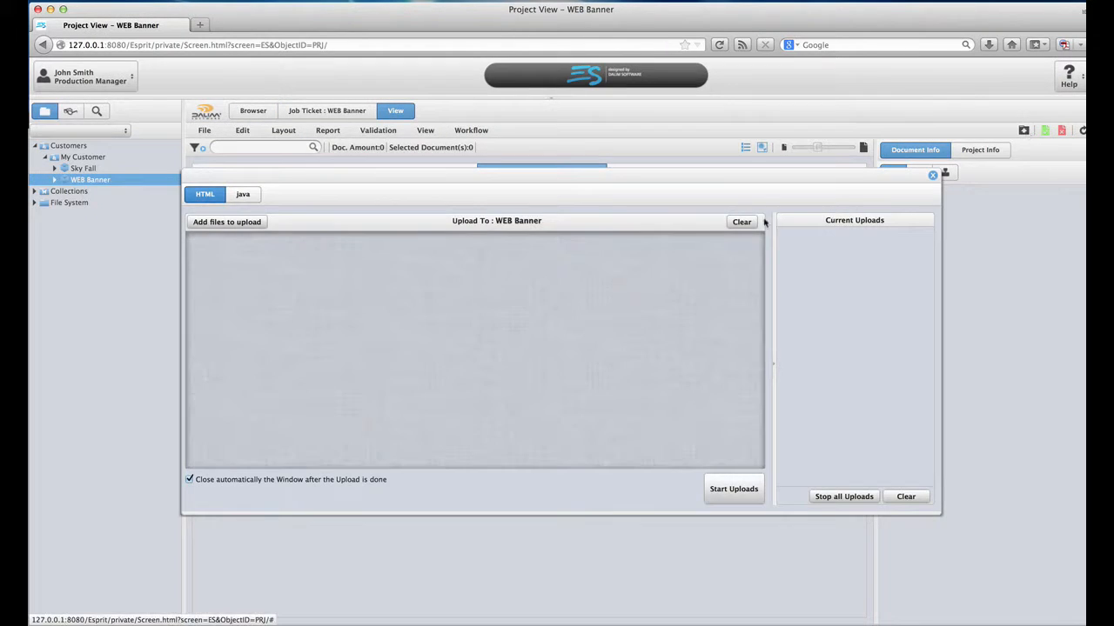
left_click(225, 224)
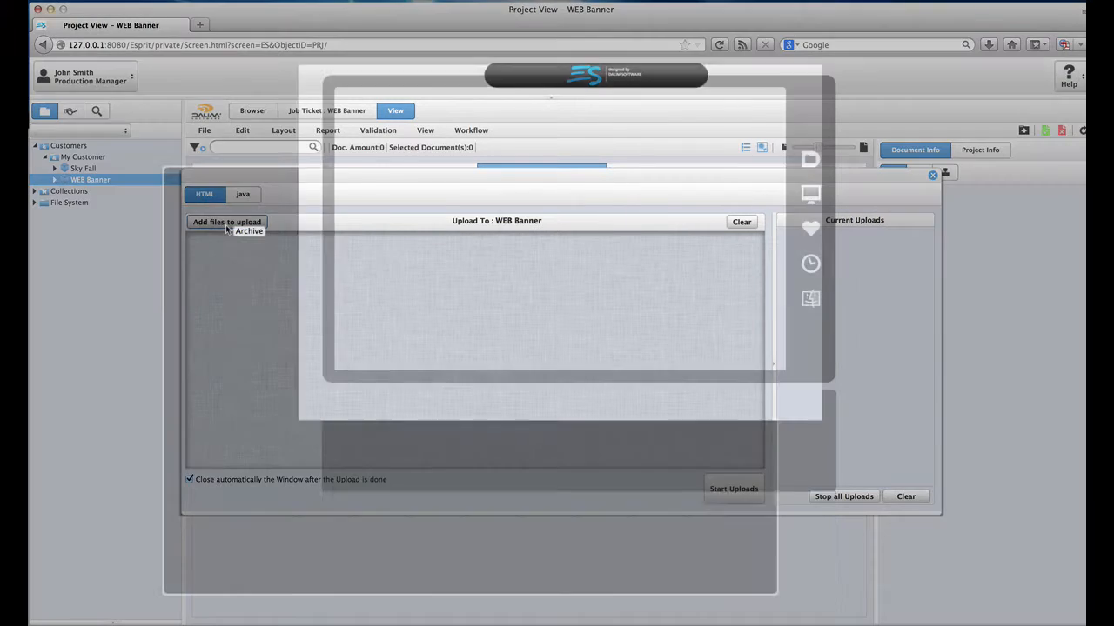
key("super+d")
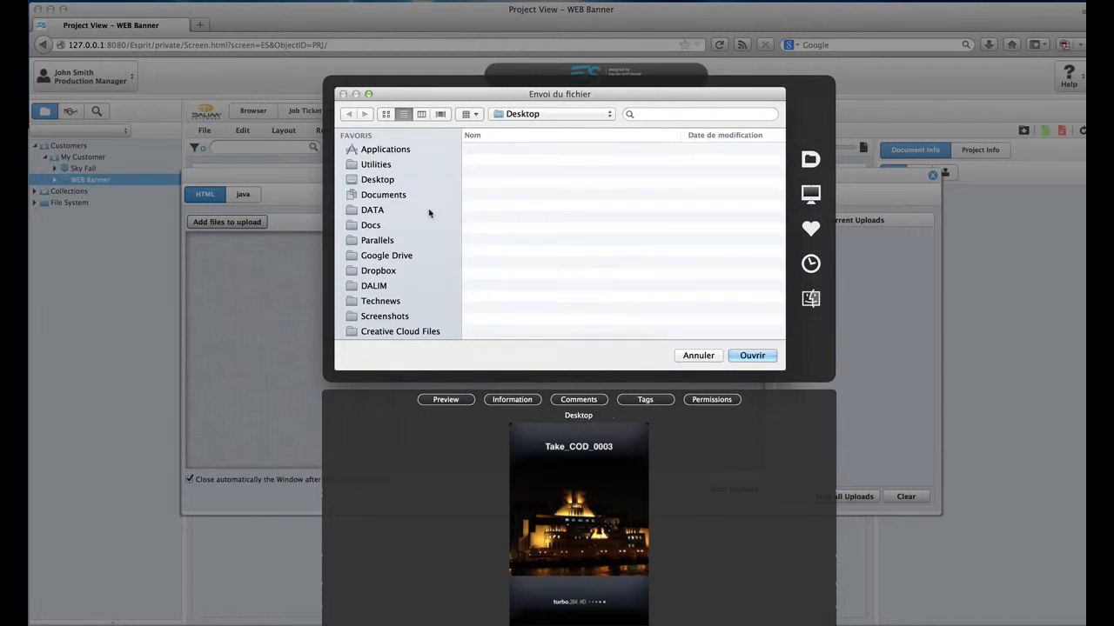
double_click(515, 173)
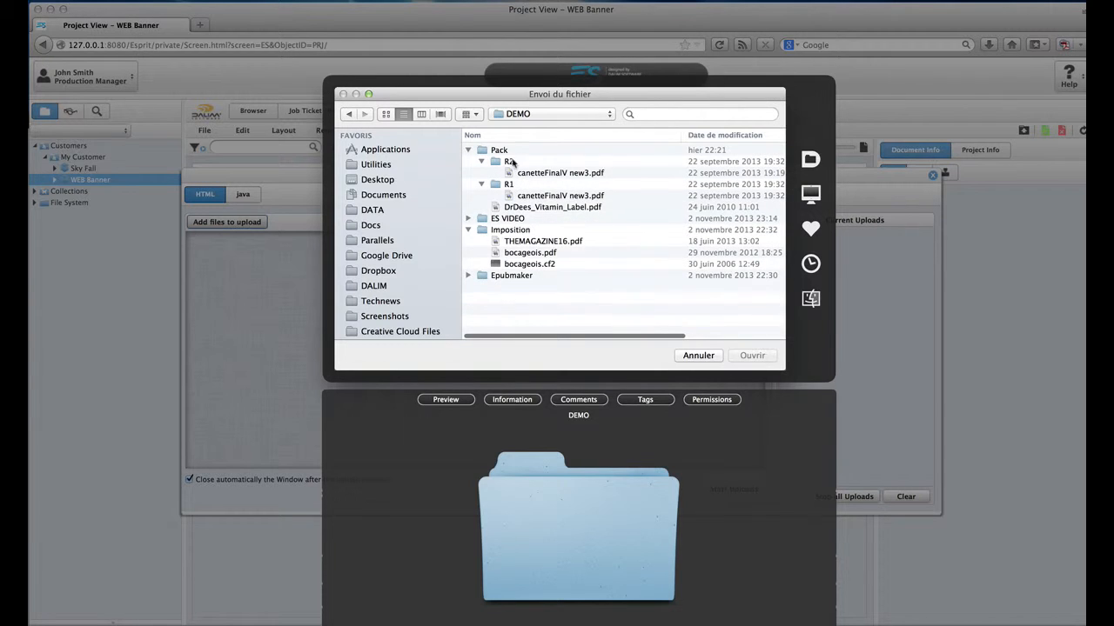
key("super+d")
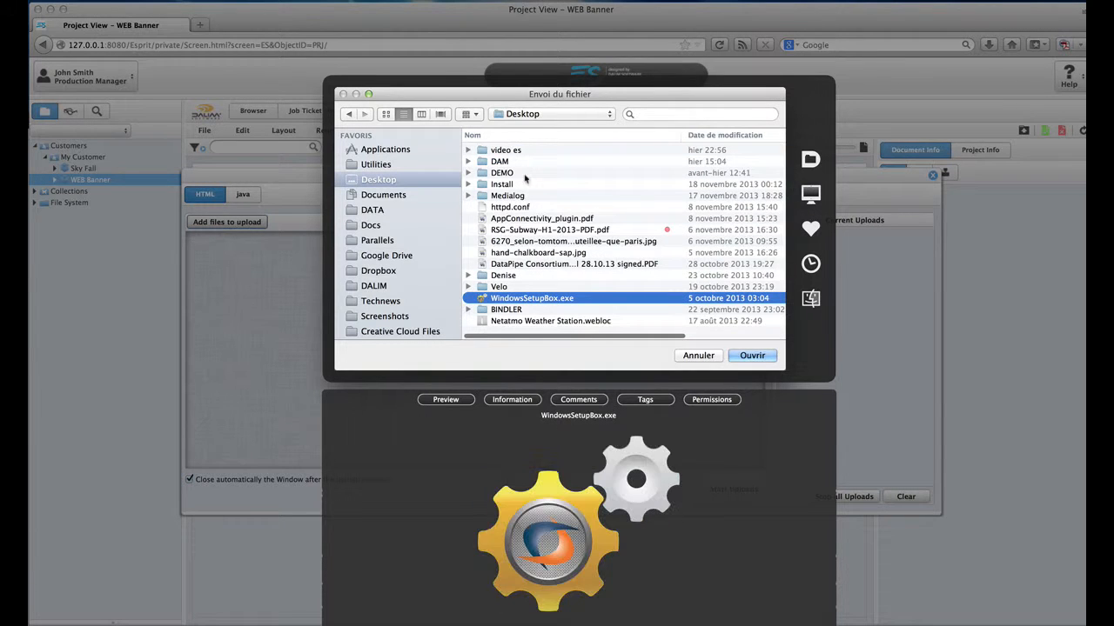
double_click(513, 162)
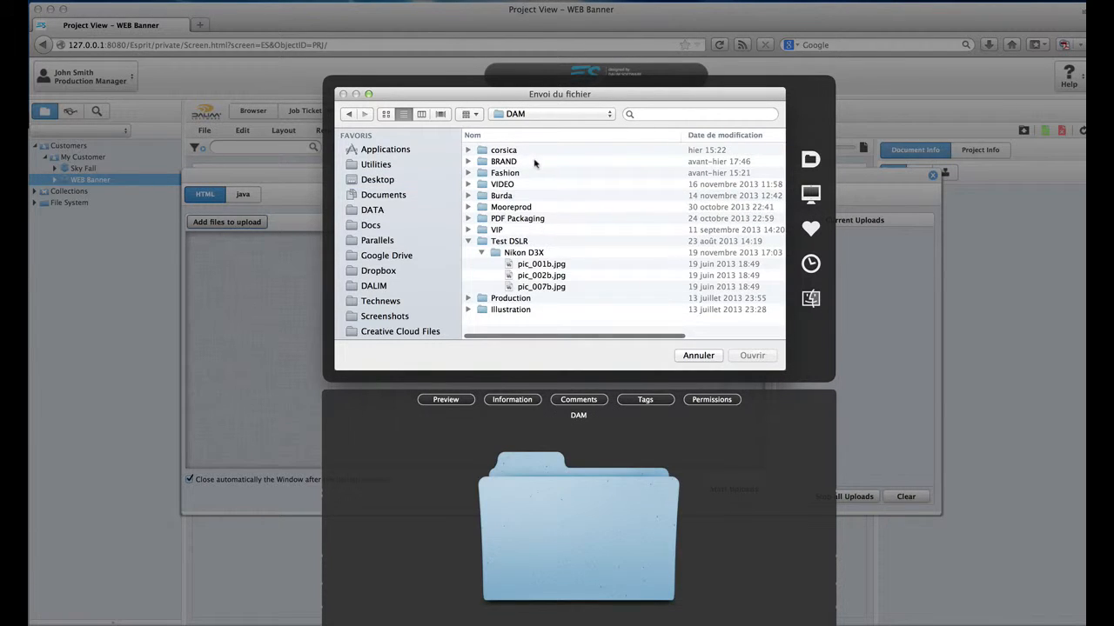
double_click(533, 161)
double_click(533, 161)
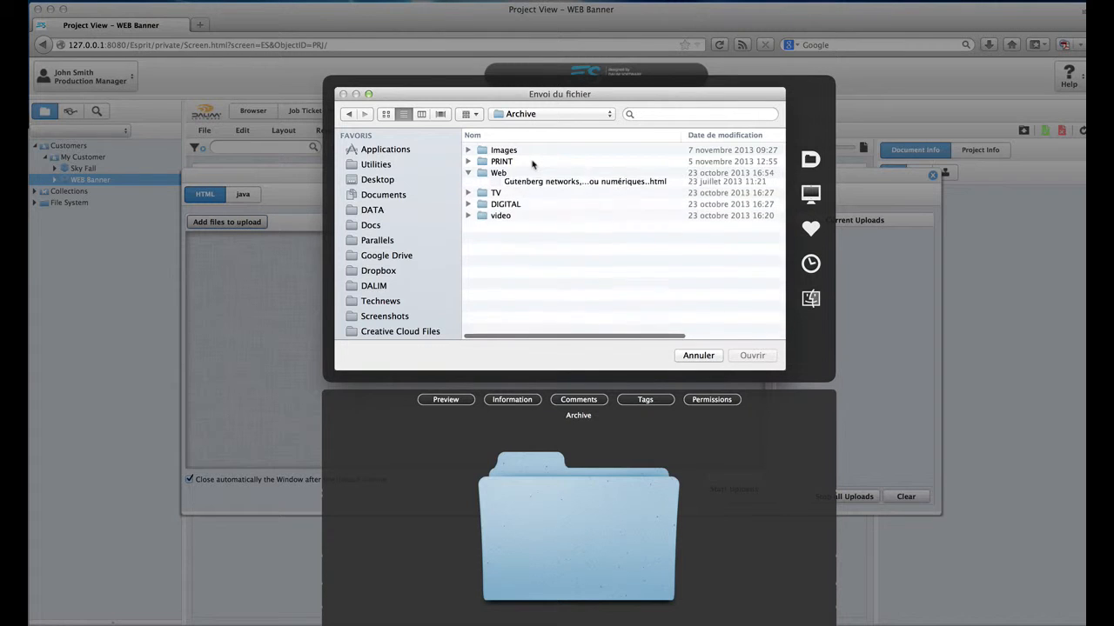
double_click(526, 209)
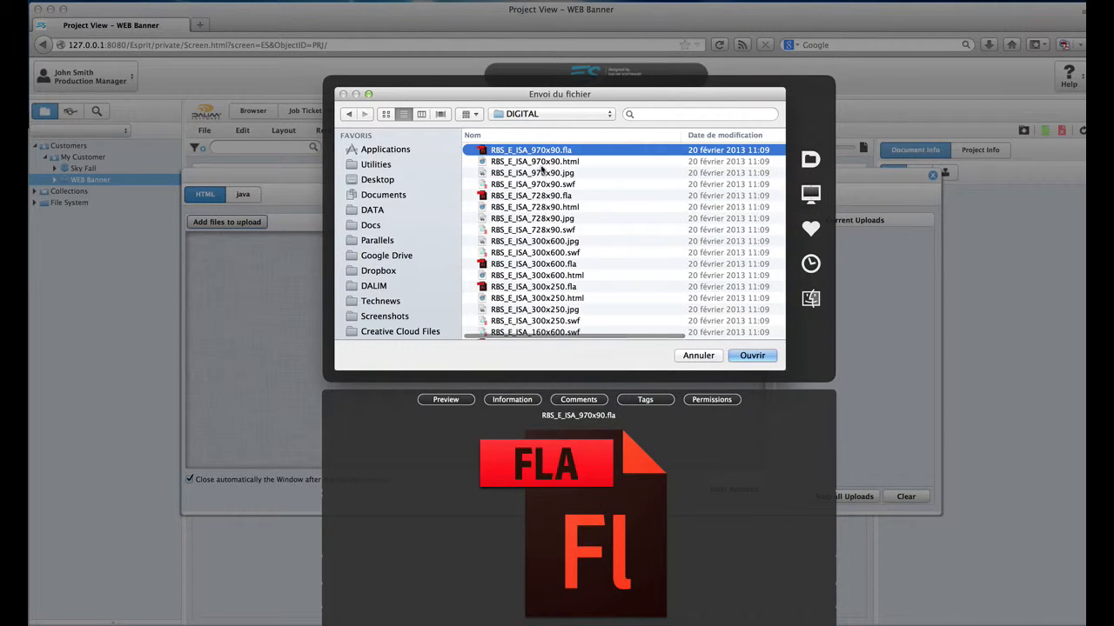
Step: Upload the RBS_E_ISA_970x90 HTML, JPG and SWF banner files
left_click(542, 163)
left_click(570, 184, "shift")
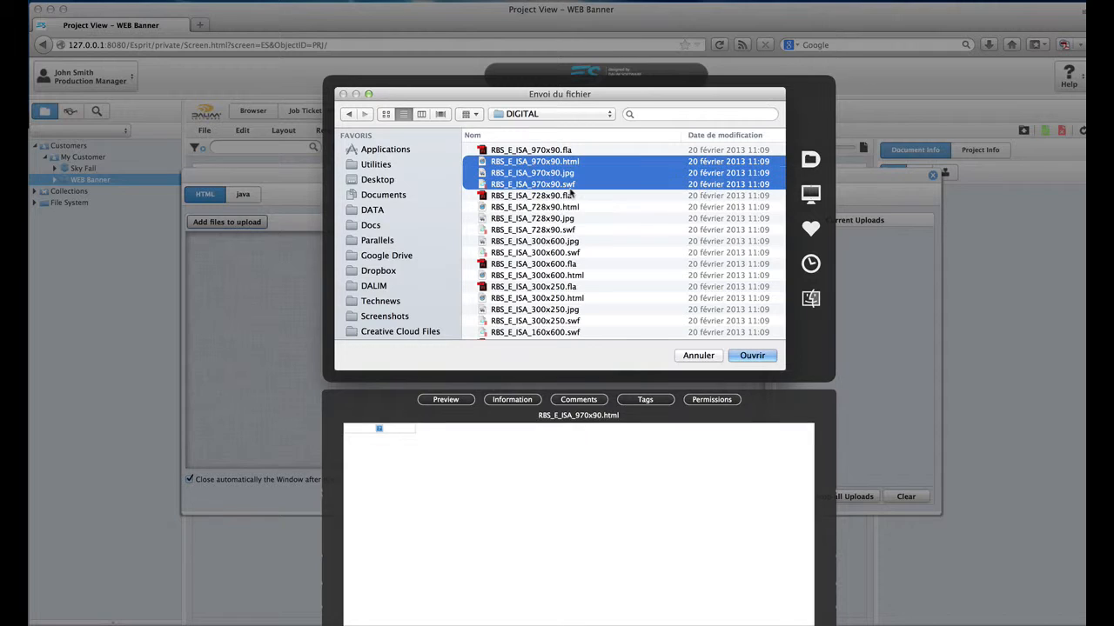
left_click(753, 357)
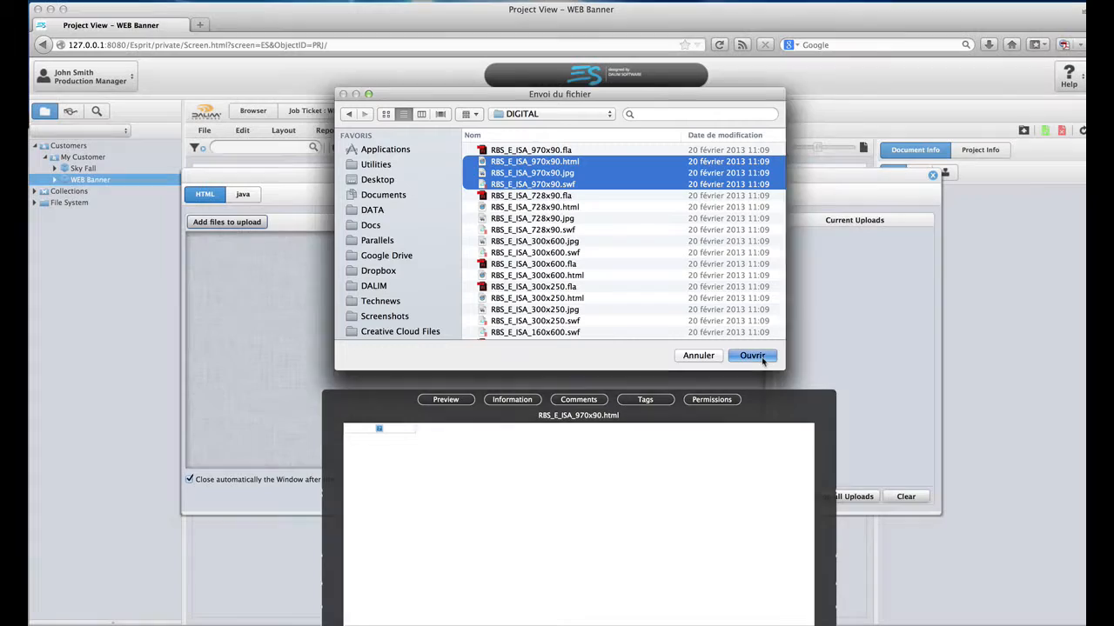
left_click(738, 487)
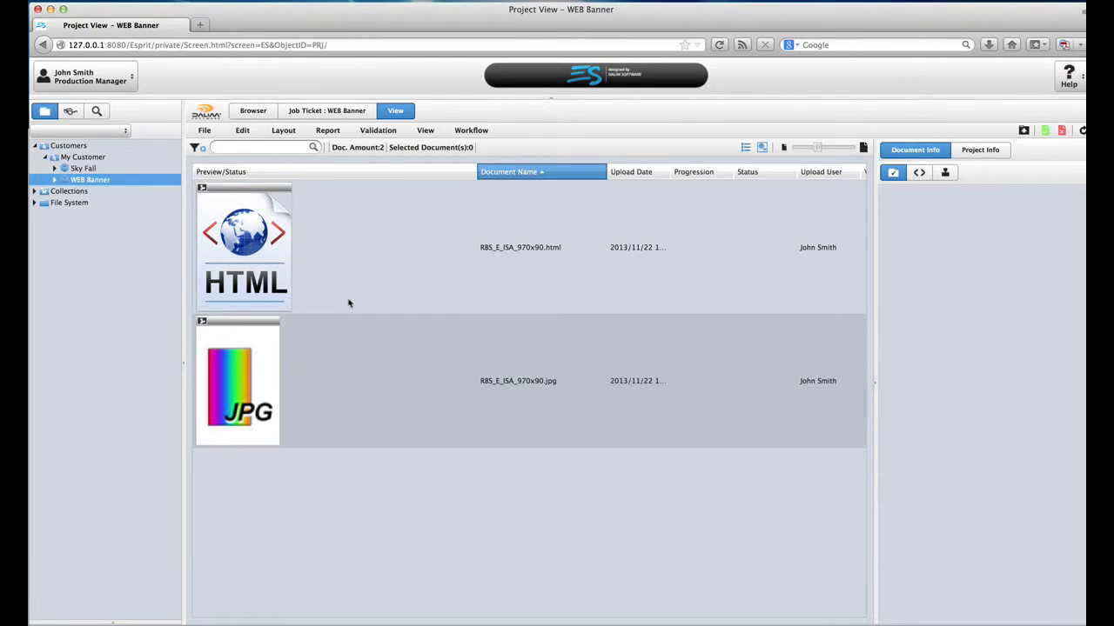
Step: Show WEB Banner documents as thumbnails, check the HTML banner's users, and open it in the viewer
left_click(746, 148)
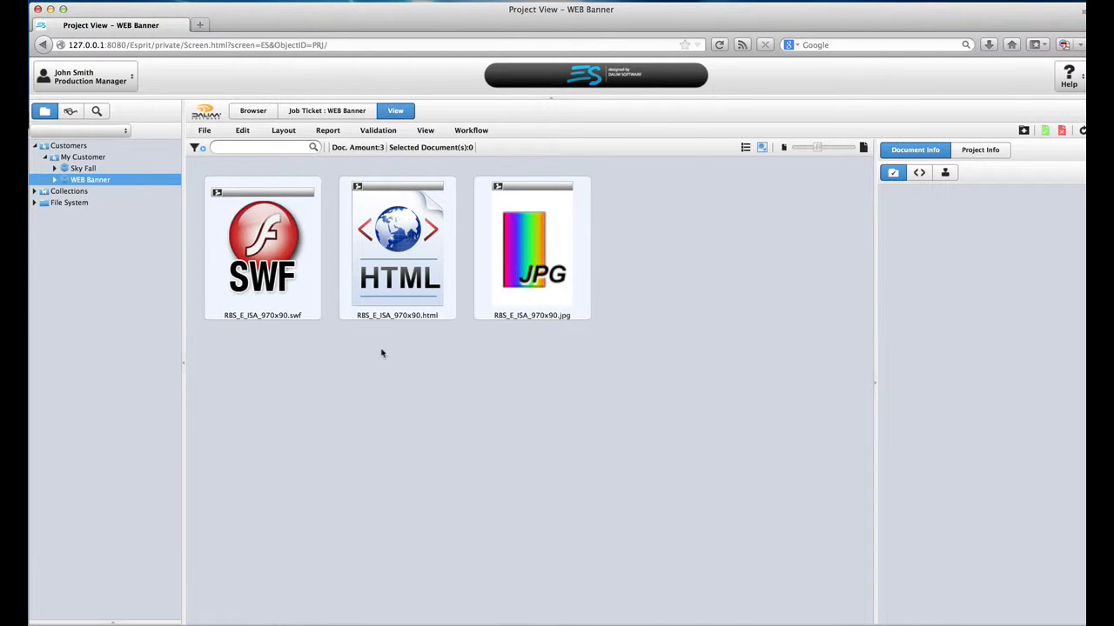
left_click(390, 288)
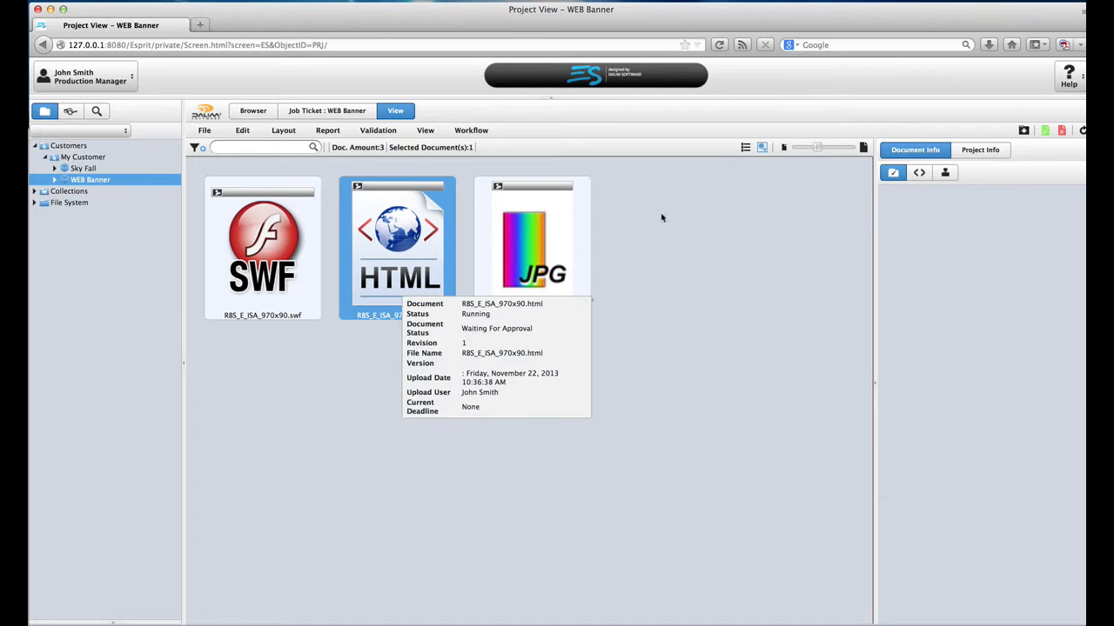
left_click(945, 175)
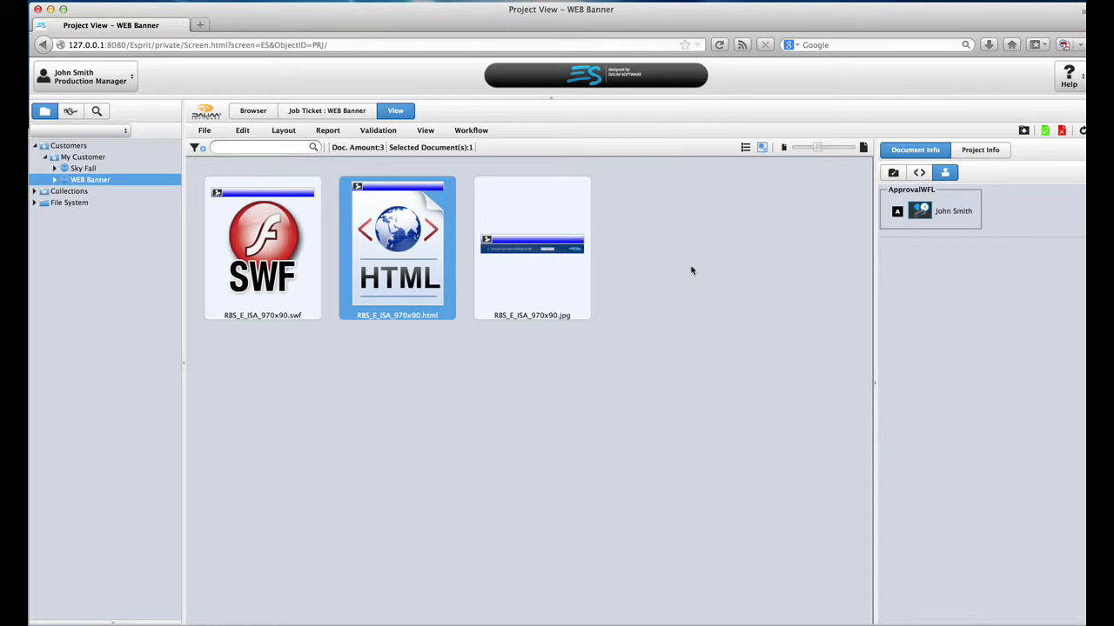
double_click(402, 252)
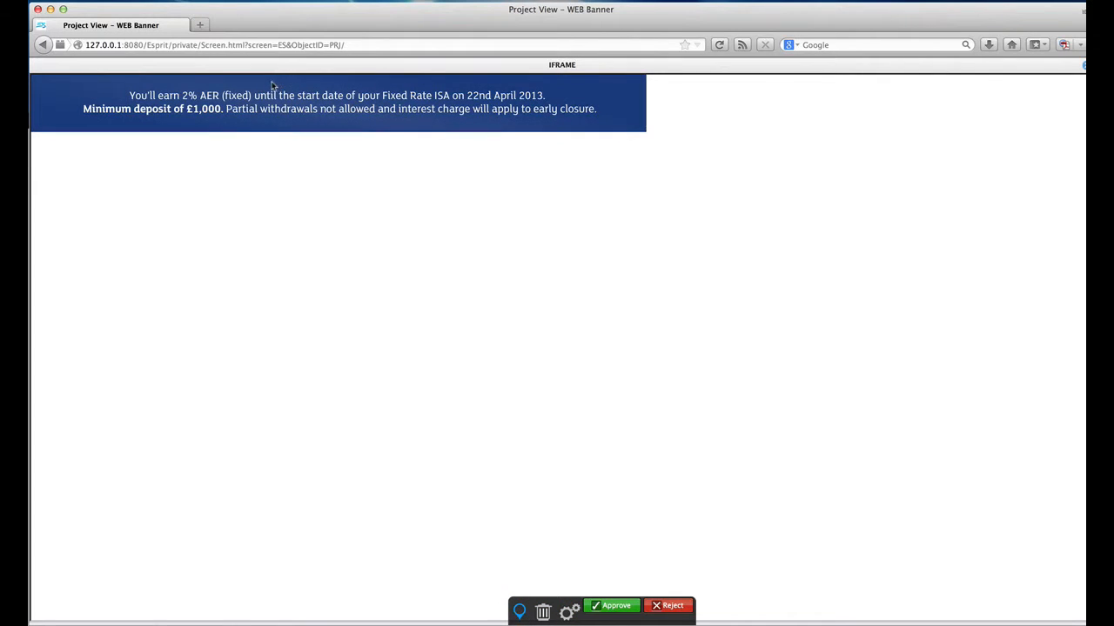
Step: Circle the banner headline and pin a "larger" comment just below the banner
mouse_move(277, 83)
left_mouse_down()
mouse_move(295, 159)
mouse_move(336, 156)
mouse_move(350, 105)
mouse_move(281, 83)
left_mouse_up()
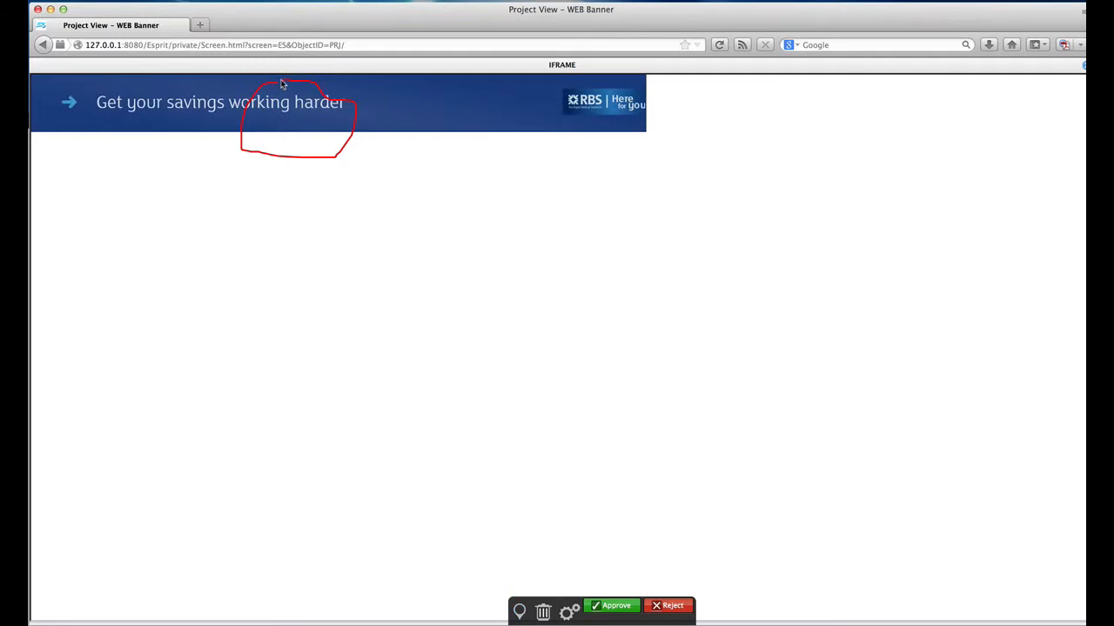
left_click(519, 611)
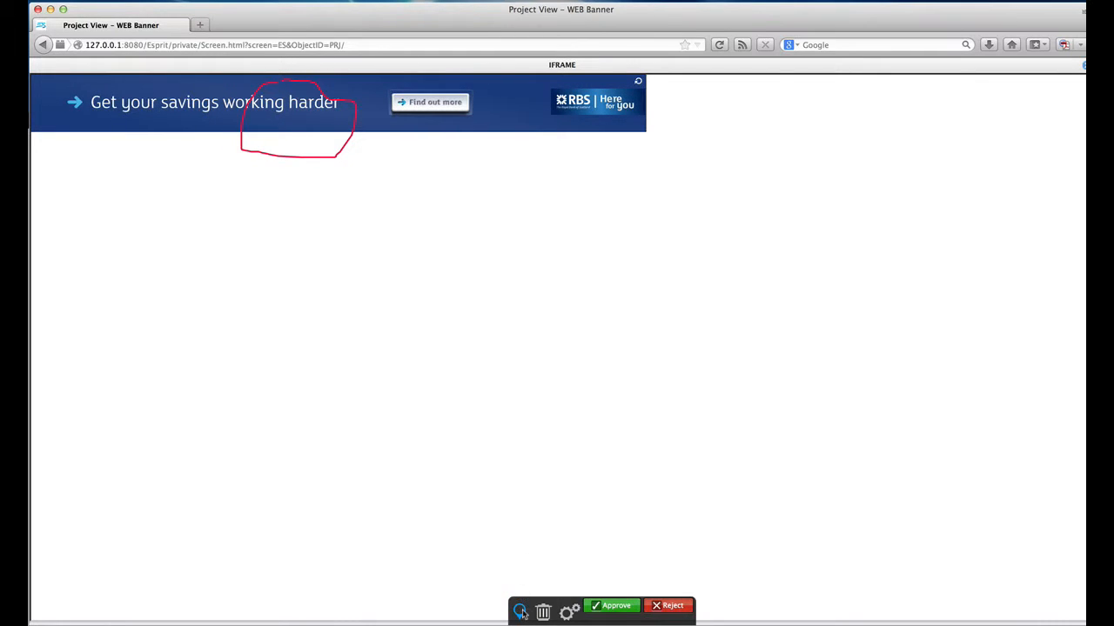
left_click(449, 143)
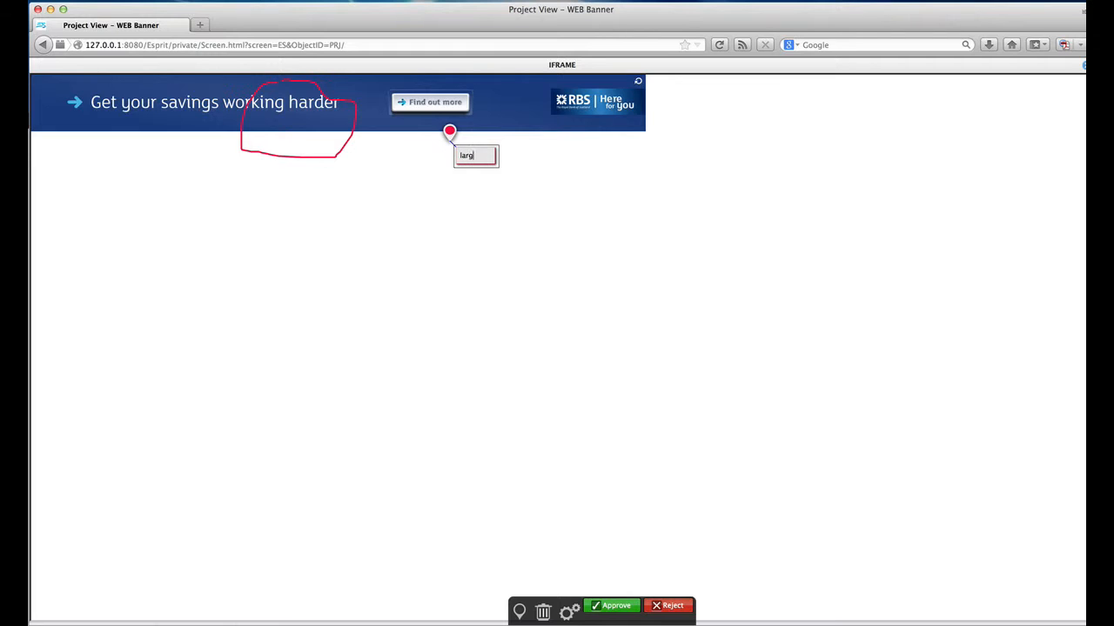
left_click(621, 611)
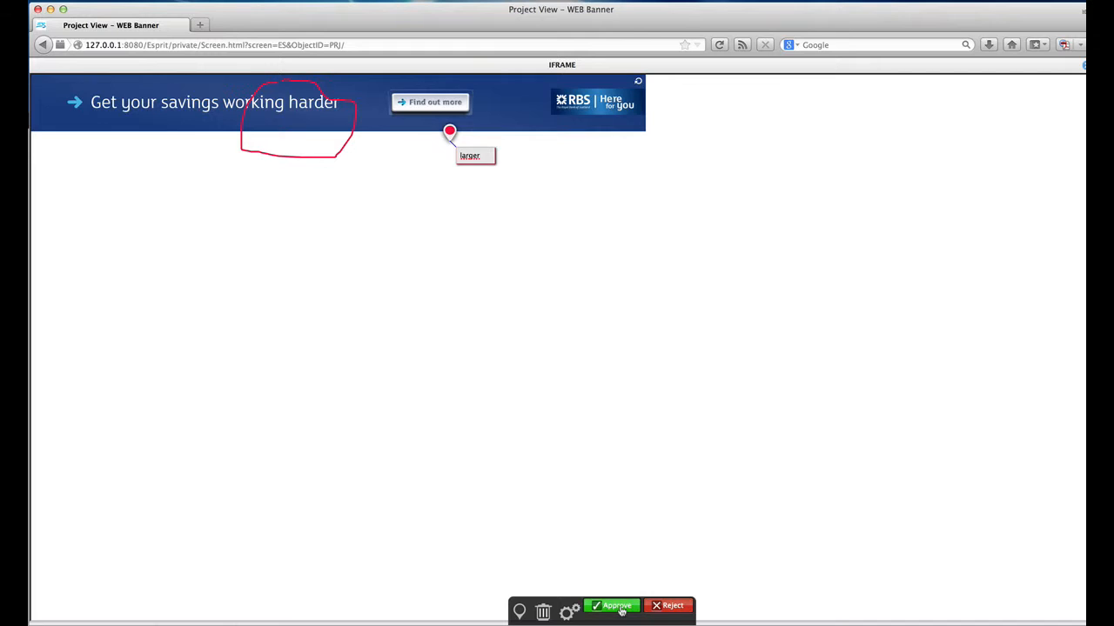
Step: Reject the HTML banner, confirm the rejection, and close the viewer
left_click(672, 607)
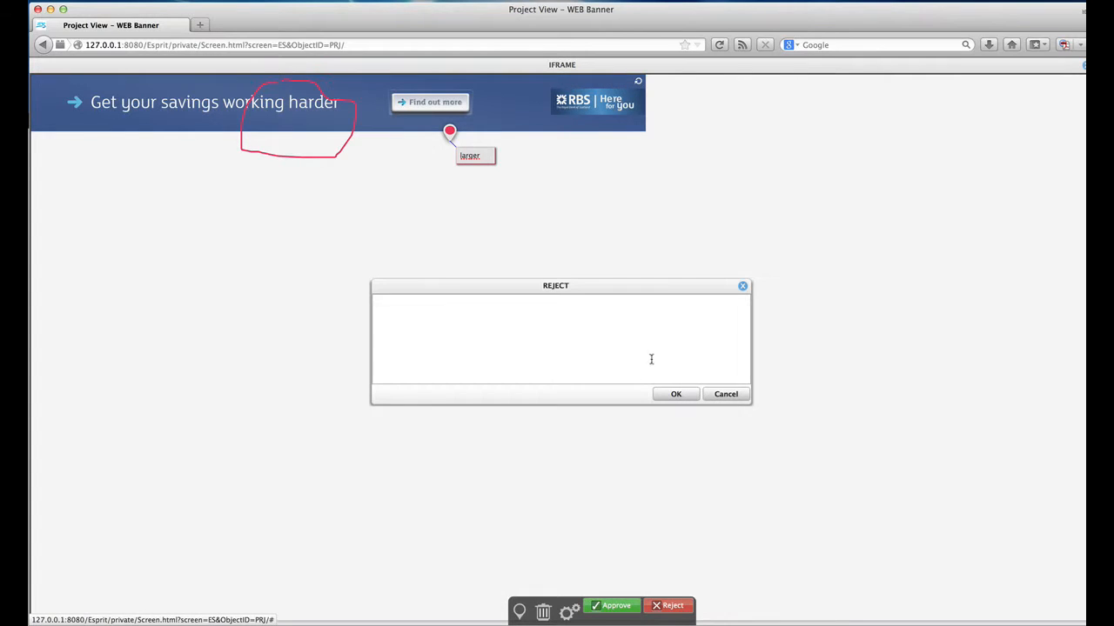
left_click(675, 395)
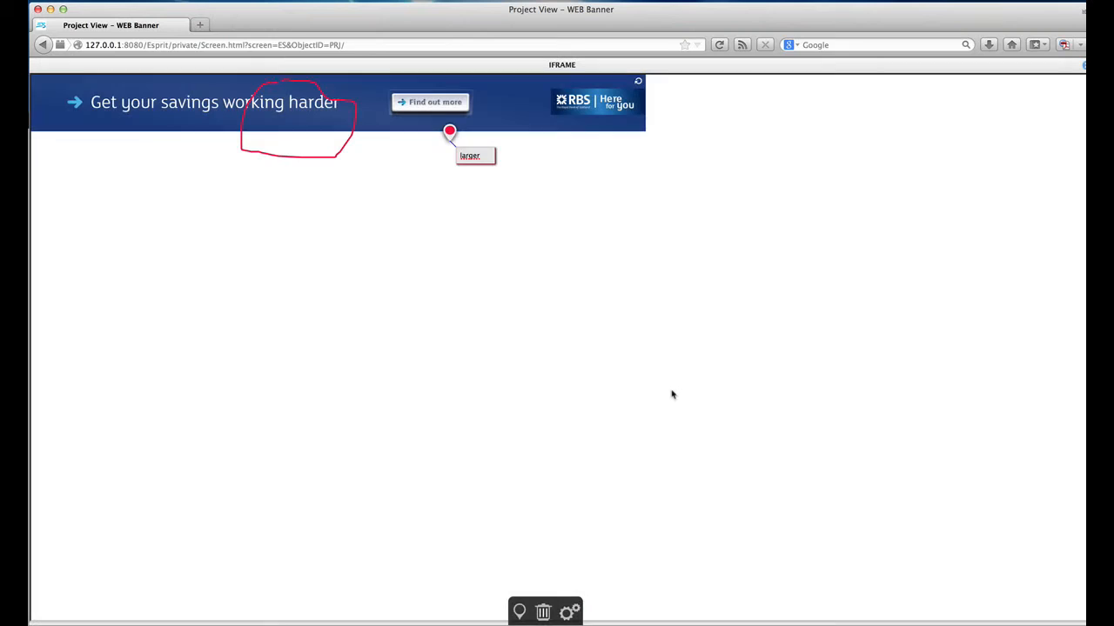
left_click(1084, 66)
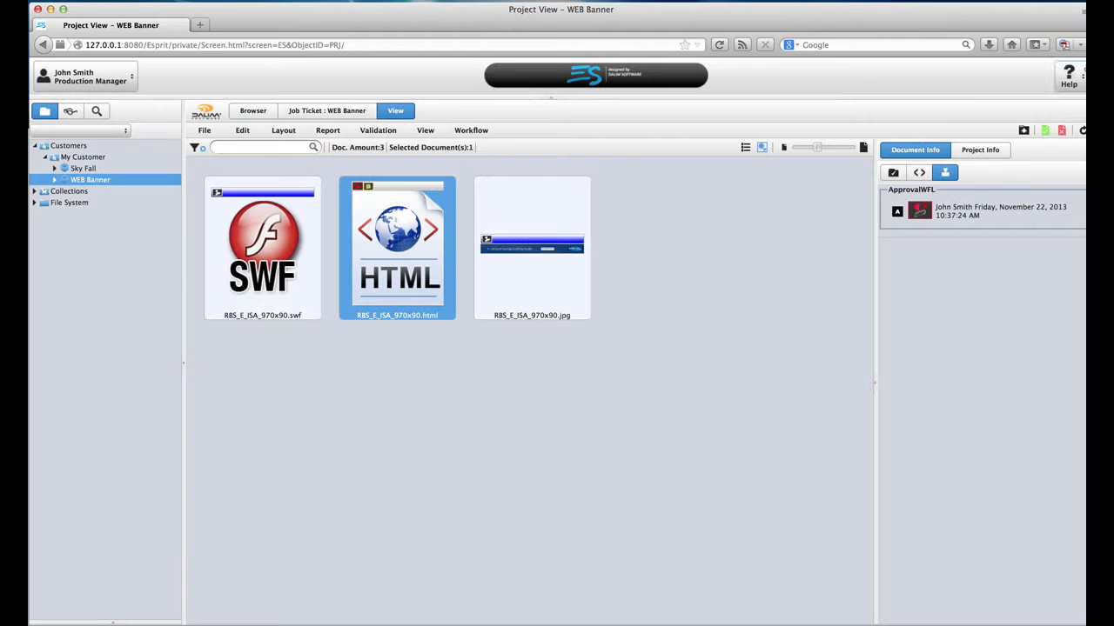
Step: Select the three banner files, then go to My Customer listing Sky Fall and WEB Banner
left_click(610, 412)
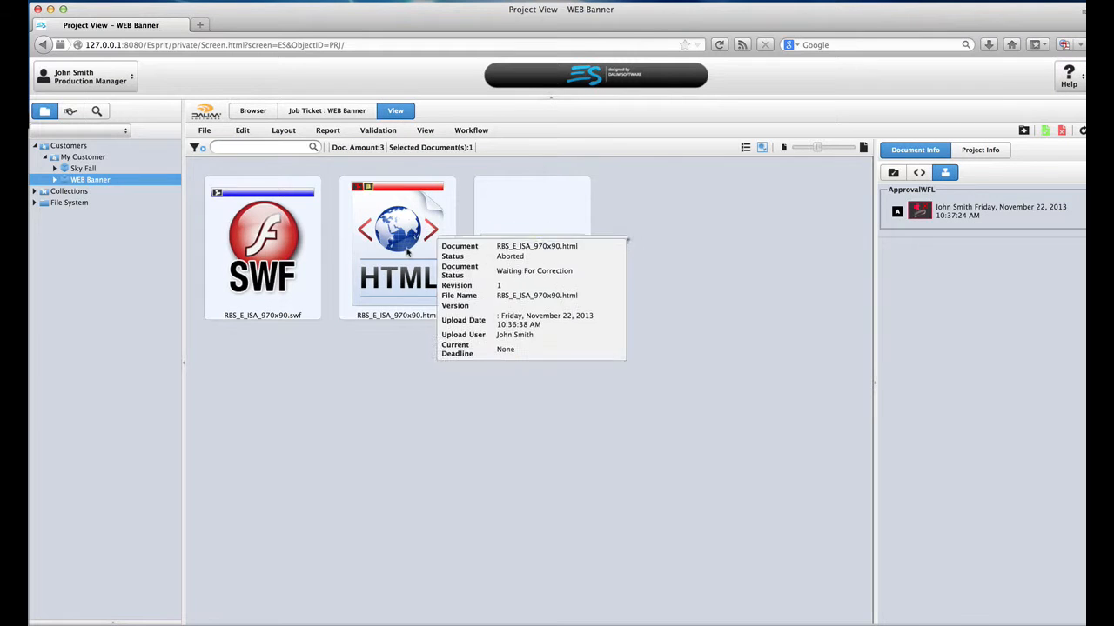
left_click(248, 260)
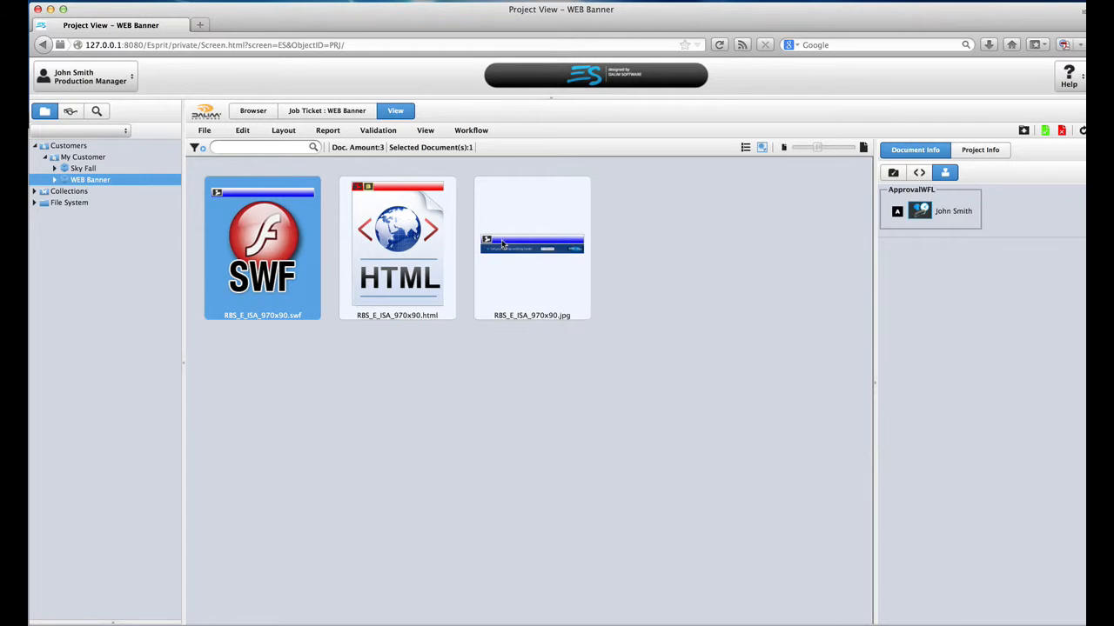
left_click(502, 244, "shift")
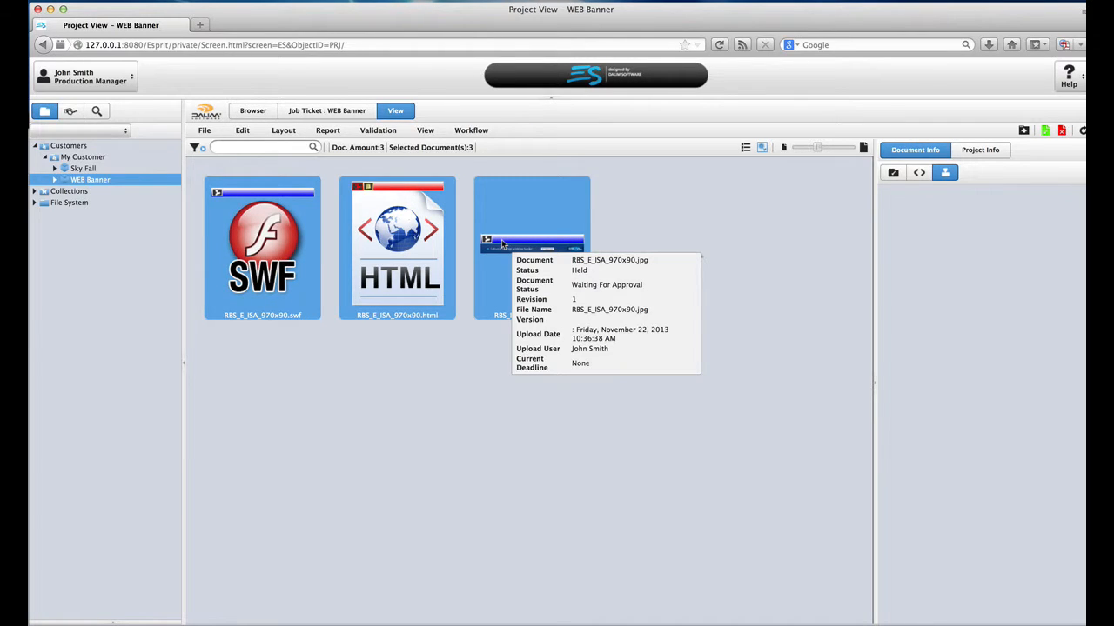
left_click(106, 159)
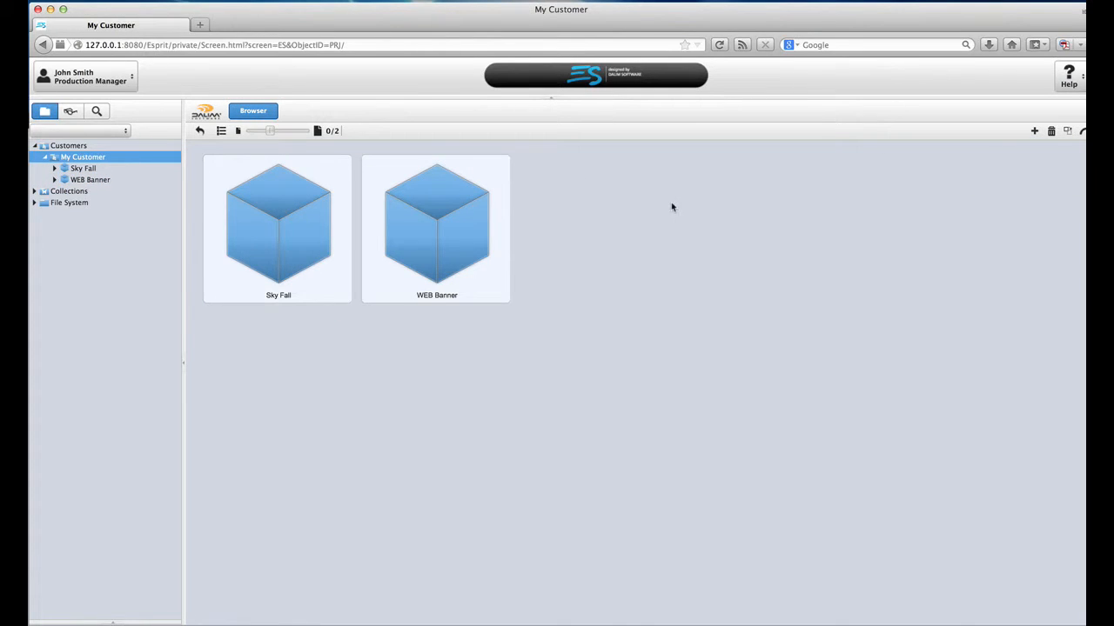
Step: Add a project named Web Site with the 98 WEB template and save it
left_click(1034, 131)
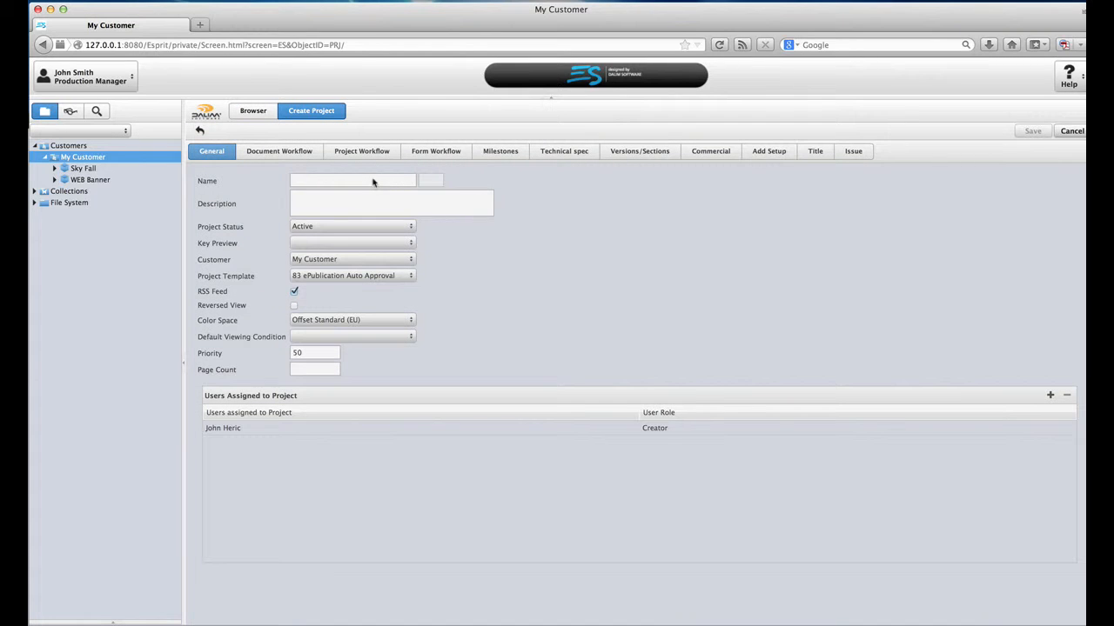
type("Web Site")
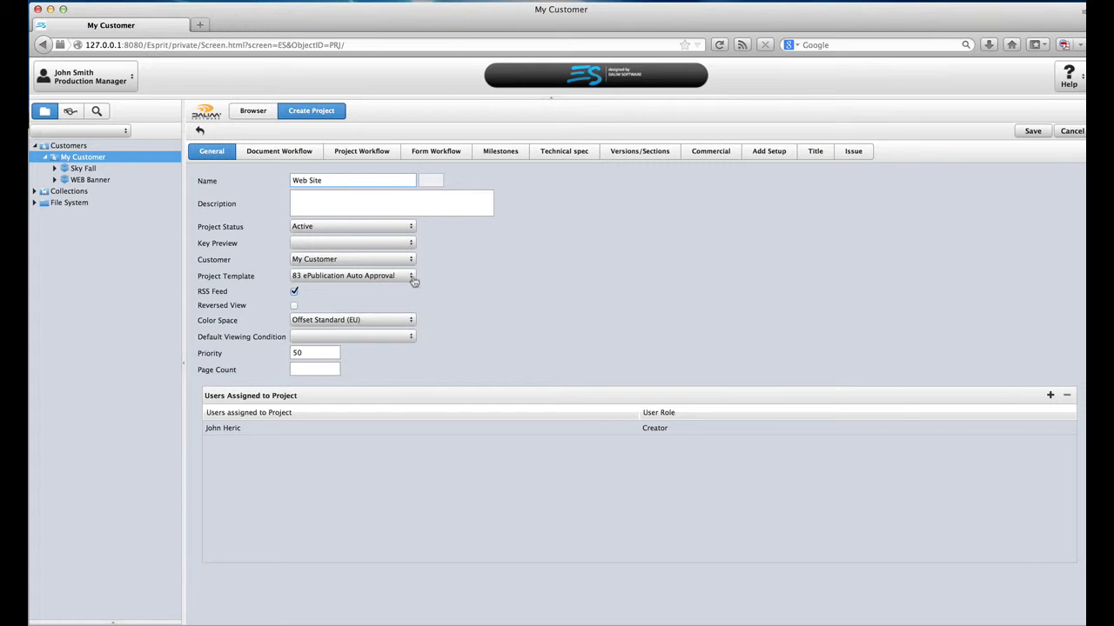
left_click(409, 277)
left_click(388, 423)
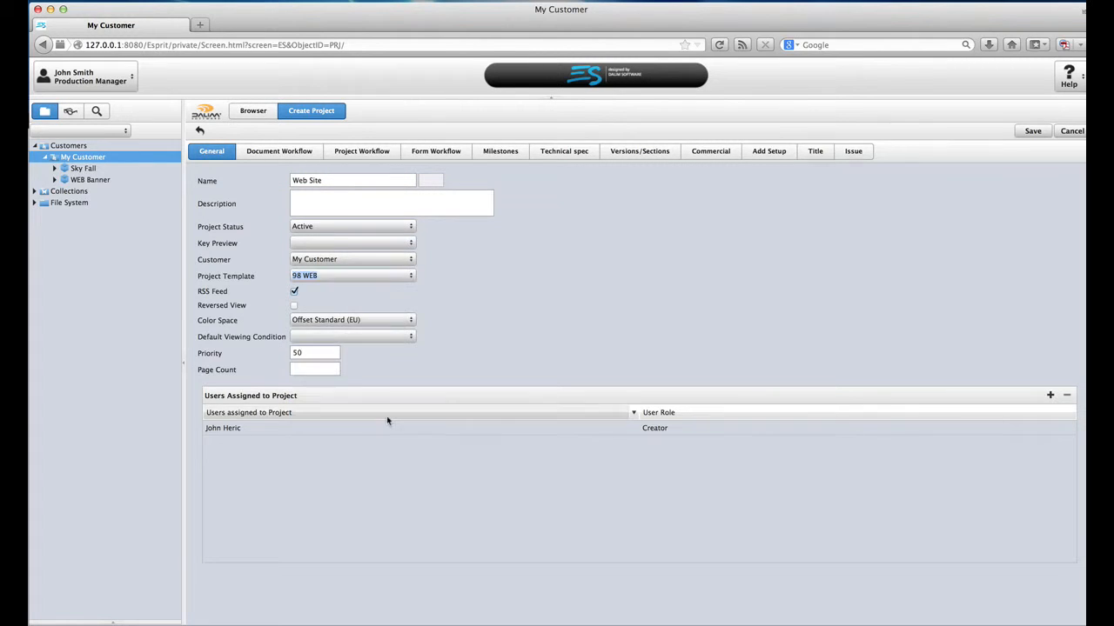
left_click(1027, 132)
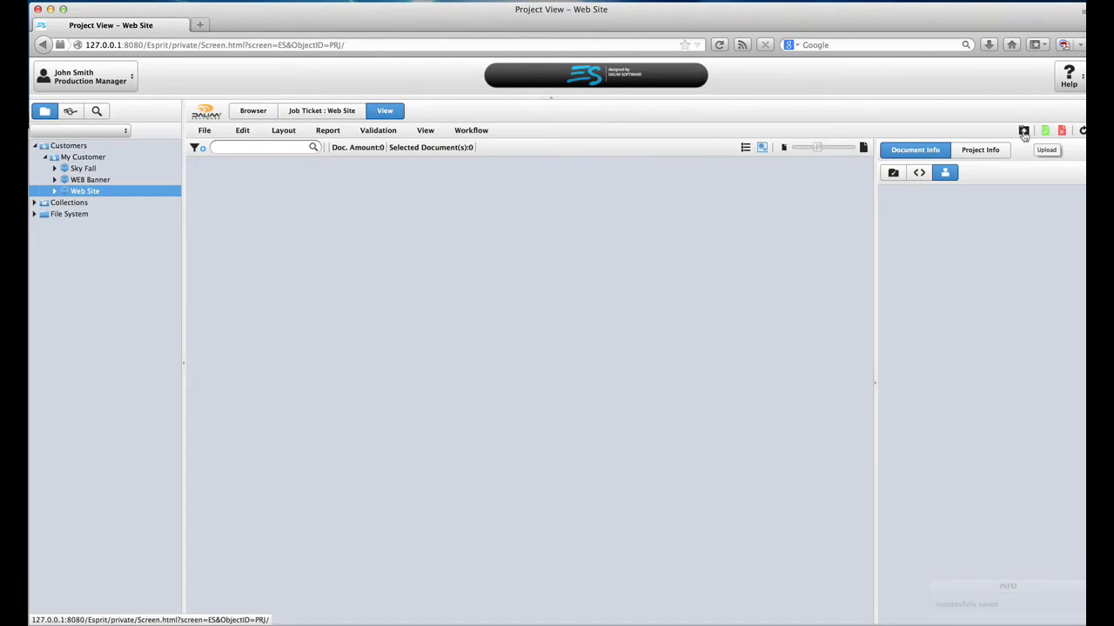
Step: Upload the Gutenberg networks HTML file to Web Site and select the uploaded document
left_click(1024, 131)
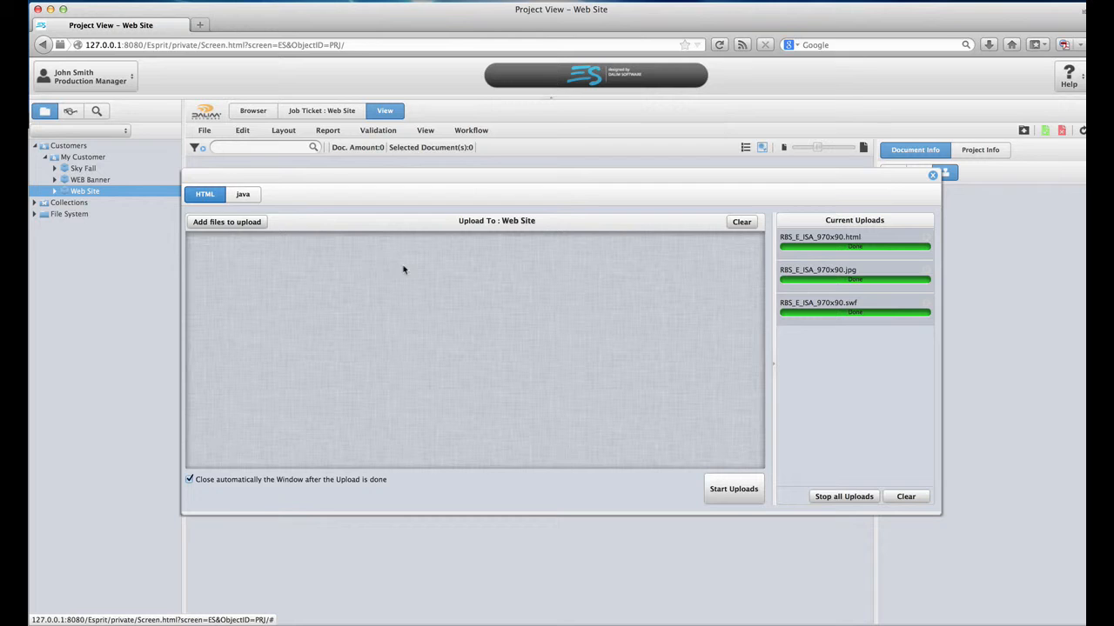
left_click(210, 222)
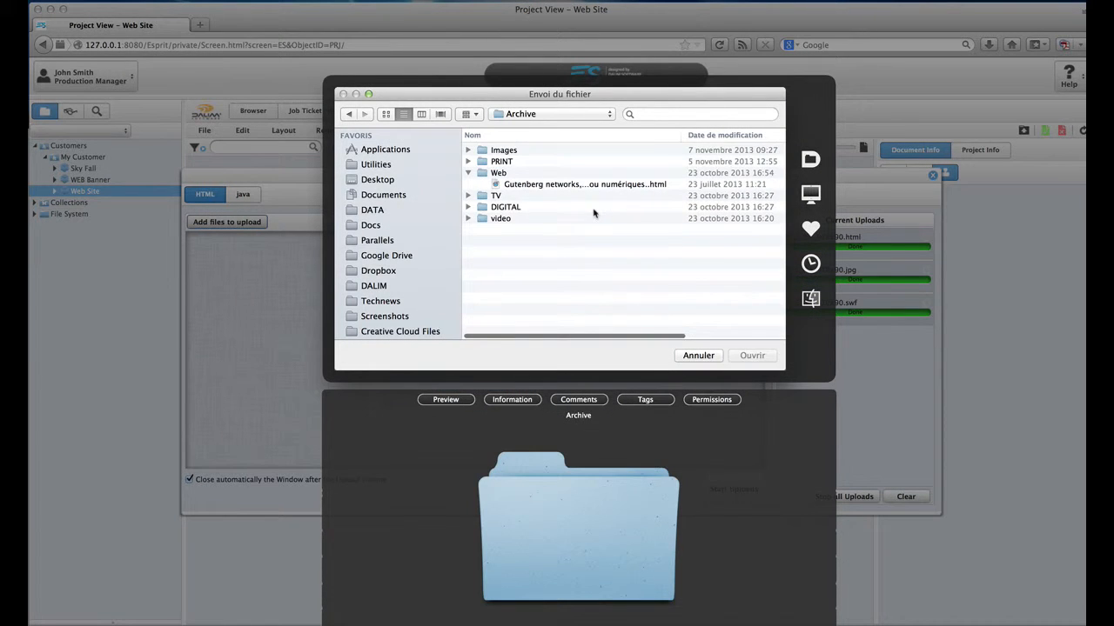
key("Down")
key("Down")
key("Down")
key("Down")
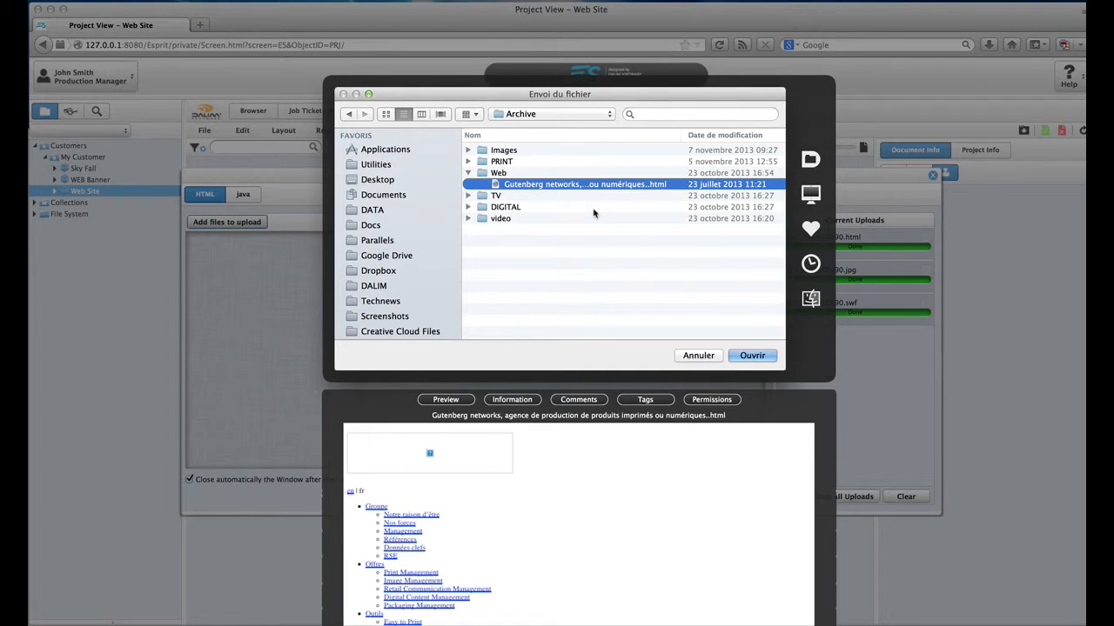
left_click(753, 356)
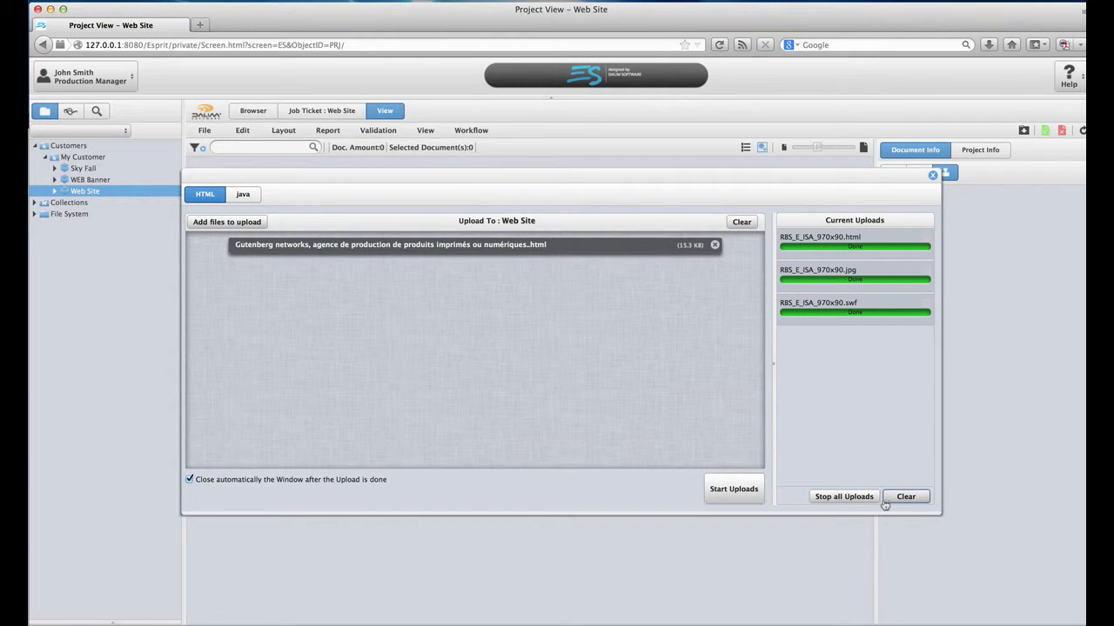
left_click(736, 491)
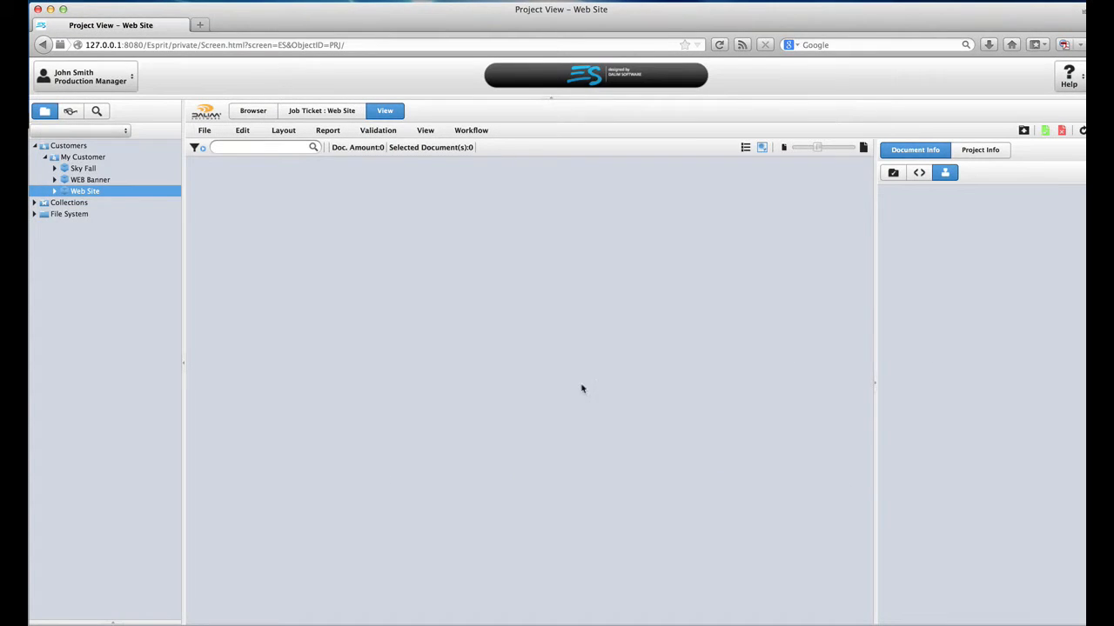
left_click(290, 253)
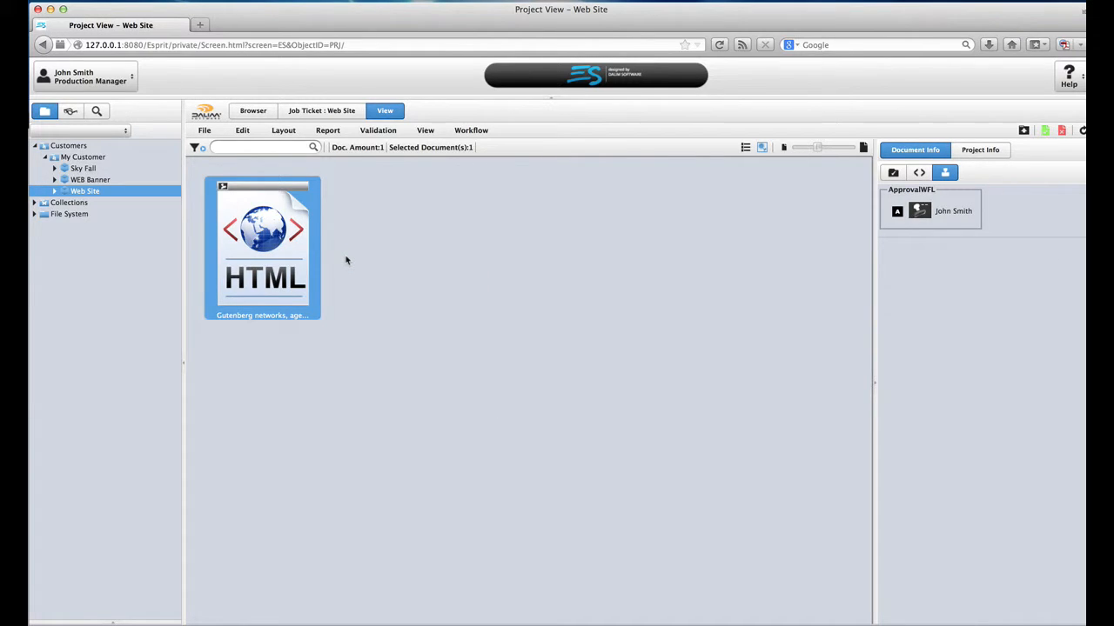
Step: Check the workflow states of the Gutenberg networks HTML page, then open it in the approval viewer
left_click(893, 172)
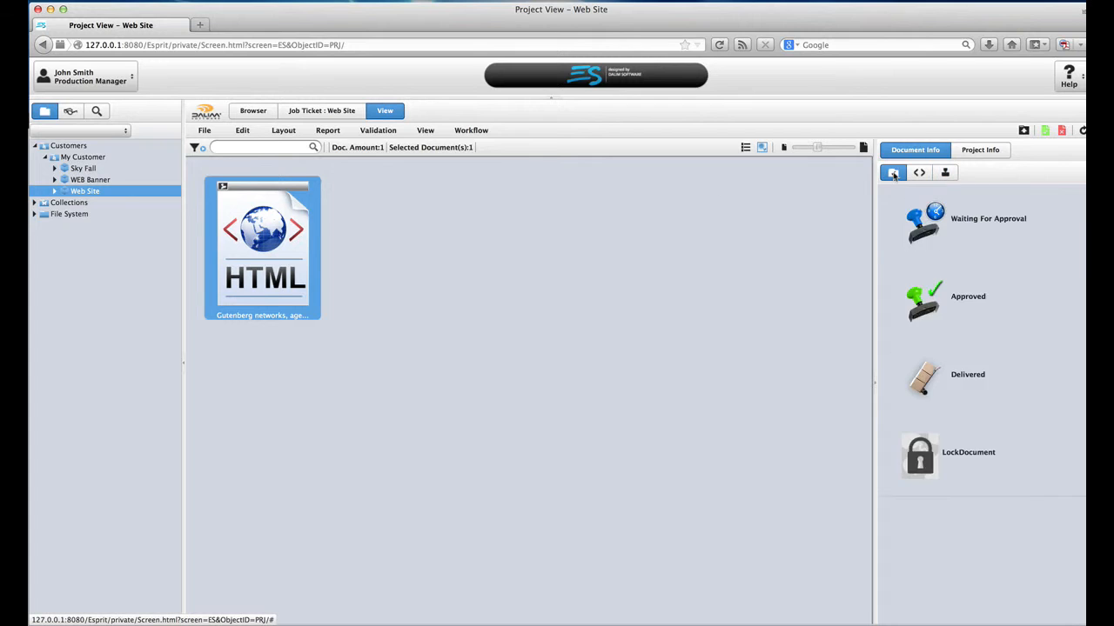
double_click(270, 254)
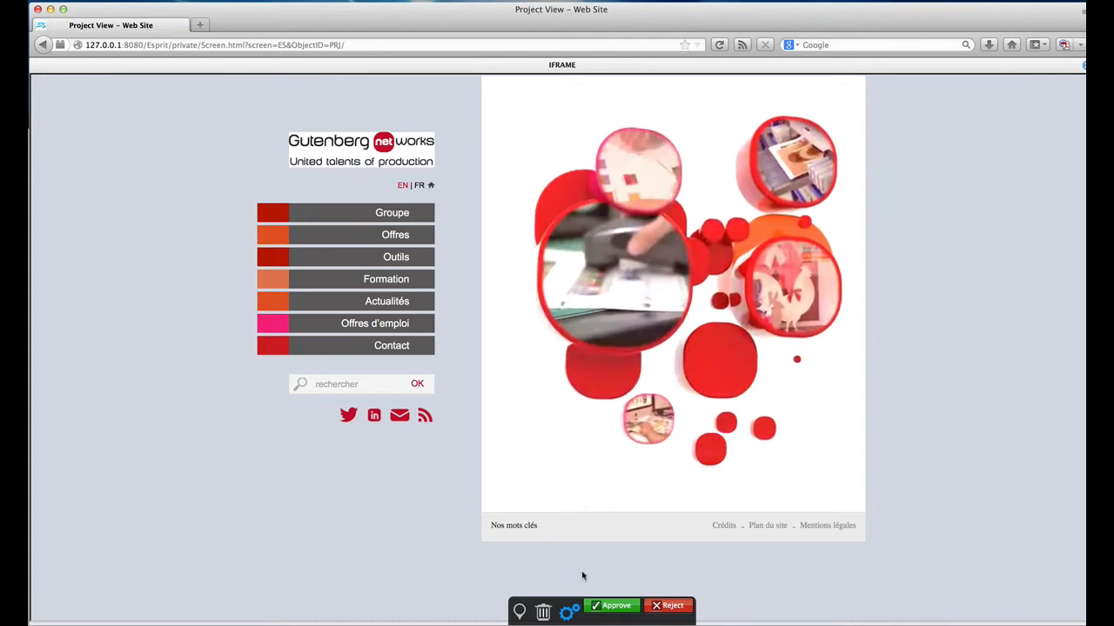
Step: Mute the sound and draw a red freehand circle around the bubble animation
key("XF86AudioMute")
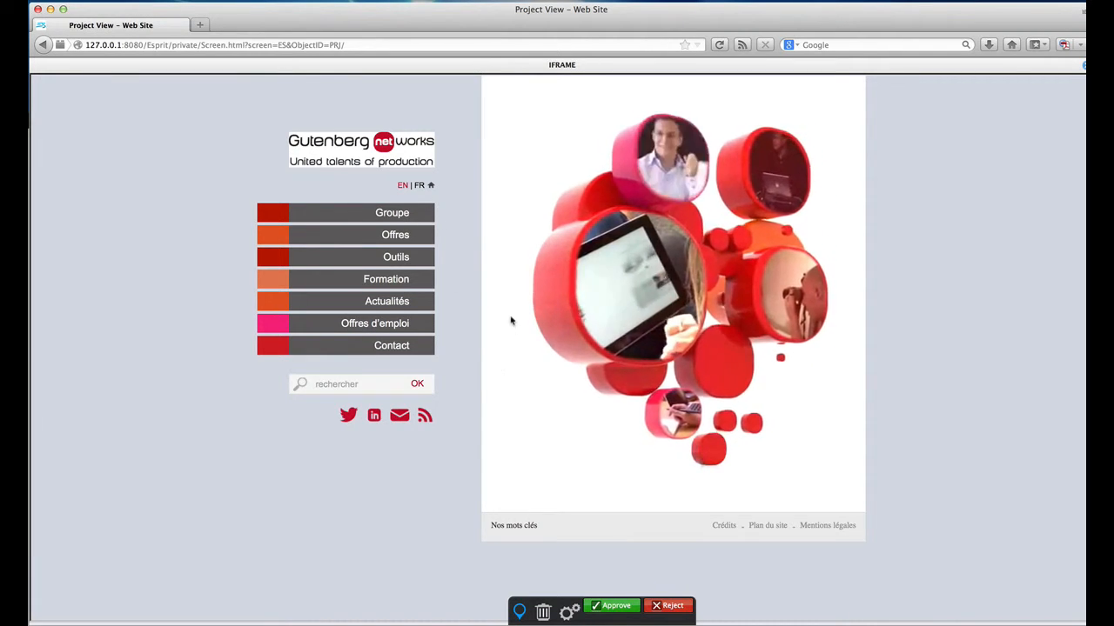
mouse_move(519, 235)
left_mouse_down()
mouse_move(513, 398)
mouse_move(642, 461)
left_mouse_up()
left_click_drag(744, 466, 818, 371)
mouse_move(763, 102)
left_mouse_down()
mouse_move(668, 96)
mouse_move(581, 142)
left_mouse_up()
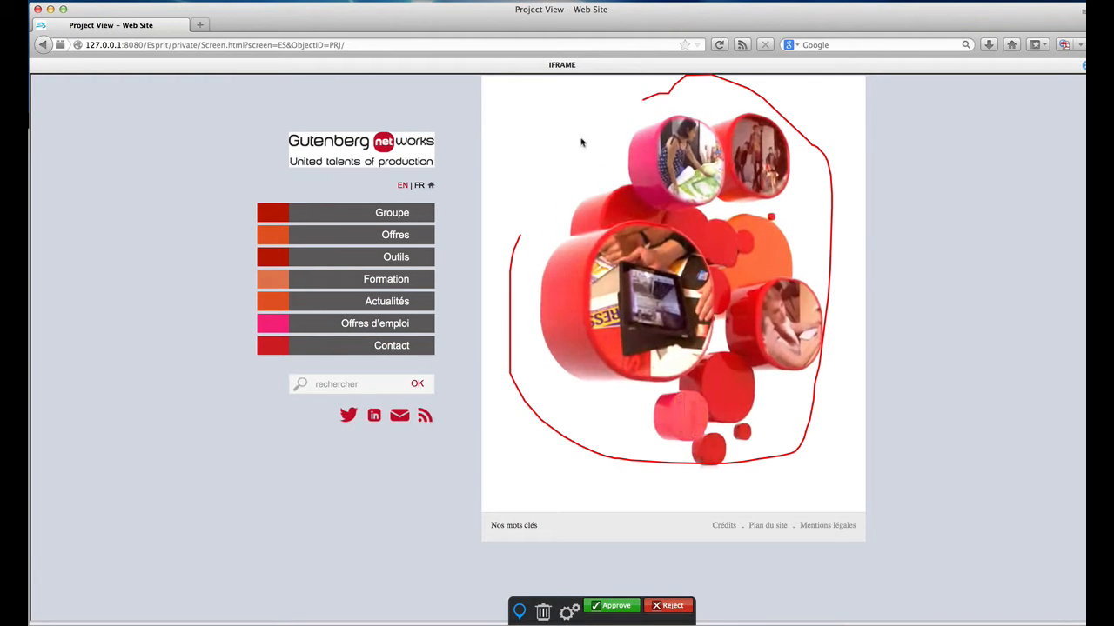
Step: Pin the comment 'slower animation' below the circled bubbles
left_click(517, 613)
left_click(508, 459)
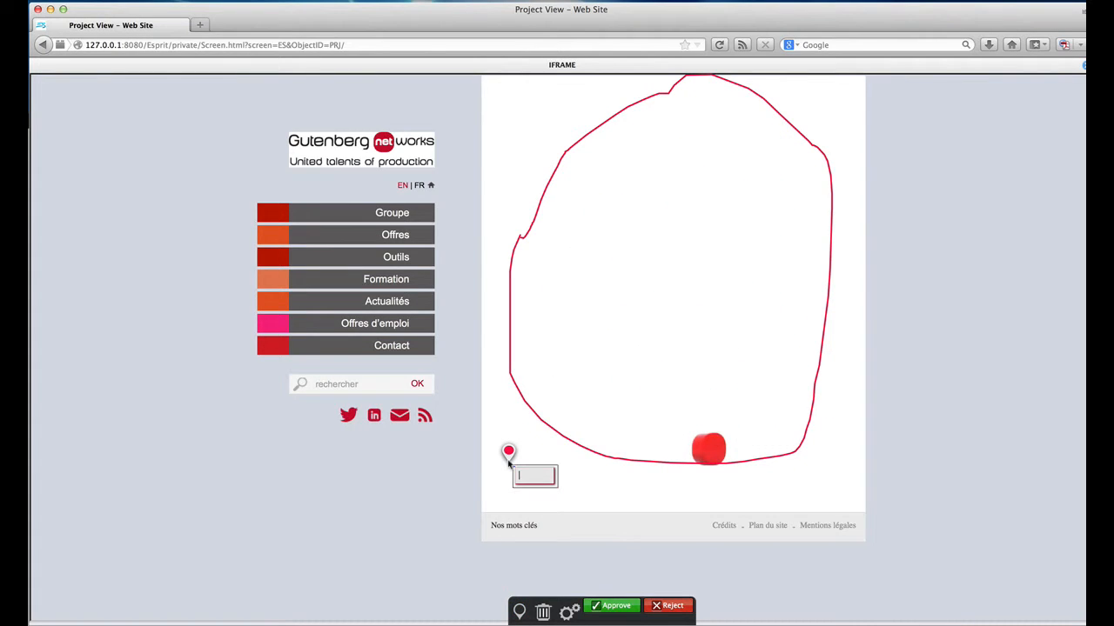
type("slower animation")
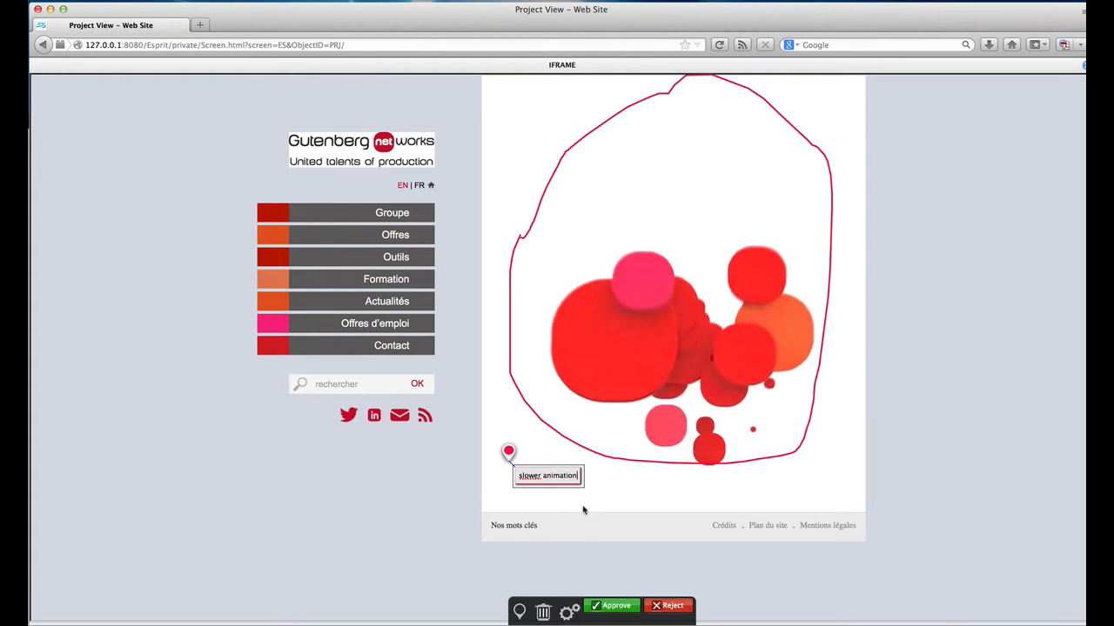
left_click(679, 608)
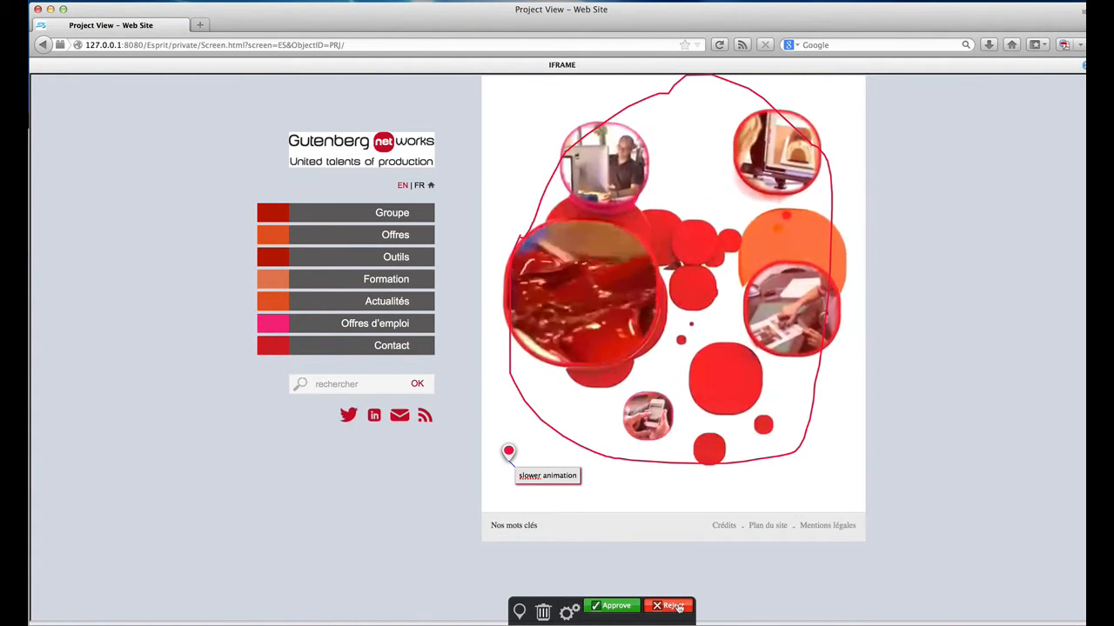
Step: Turn the sound back on and reject the web page, confirming the rejection
key("XF86AudioRaiseVolume")
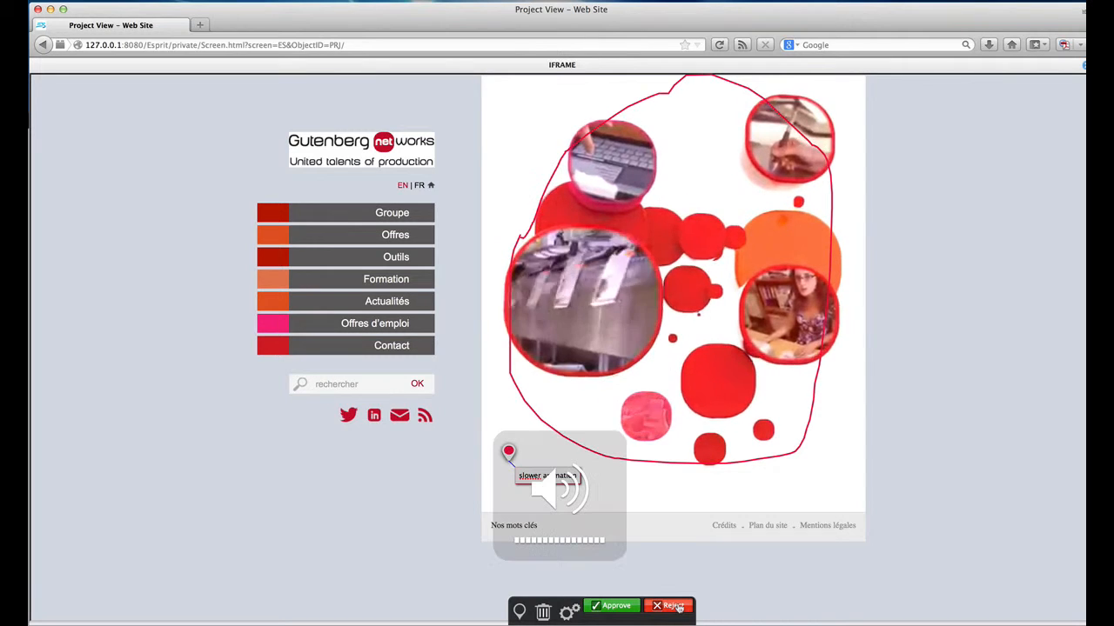
left_click(679, 608)
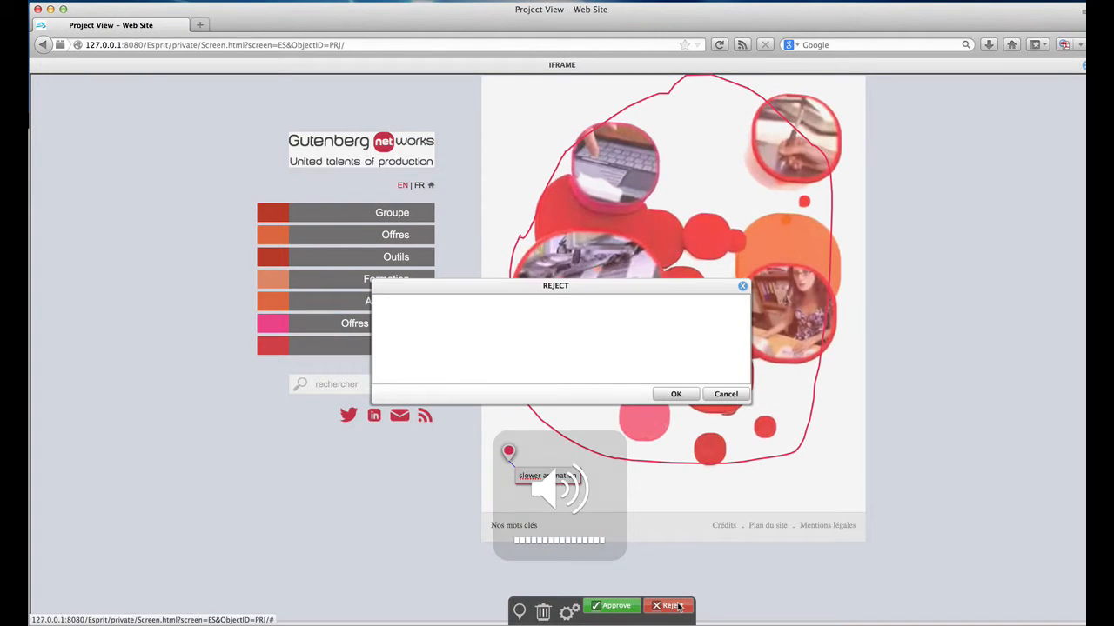
left_click(676, 394)
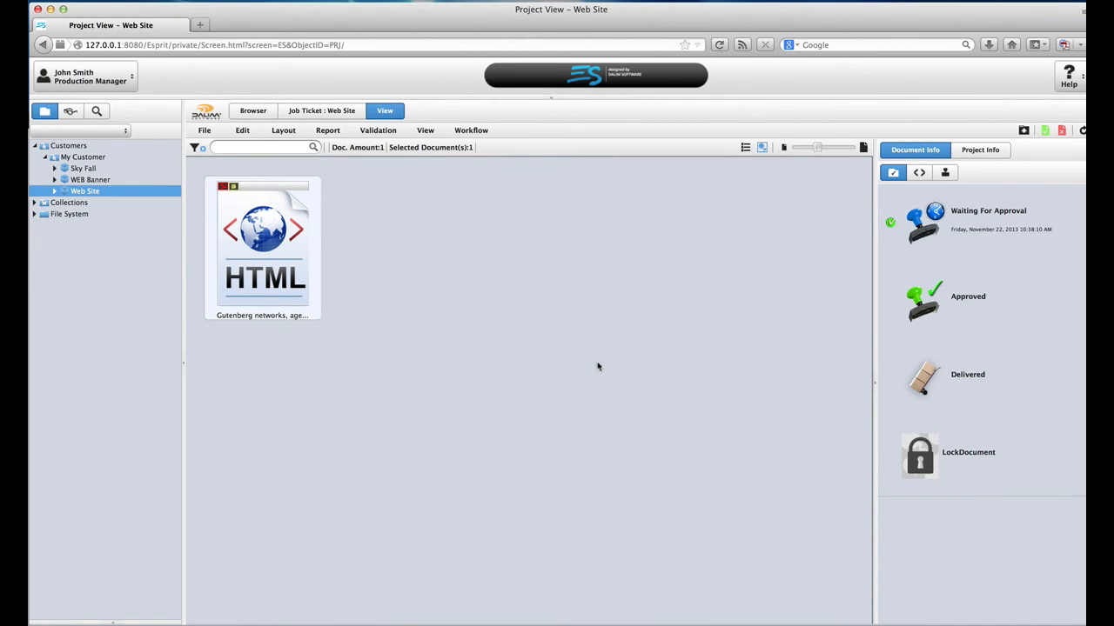
Step: Sign out of DALIM ES from the user account menu
left_click(113, 81)
left_click(71, 120)
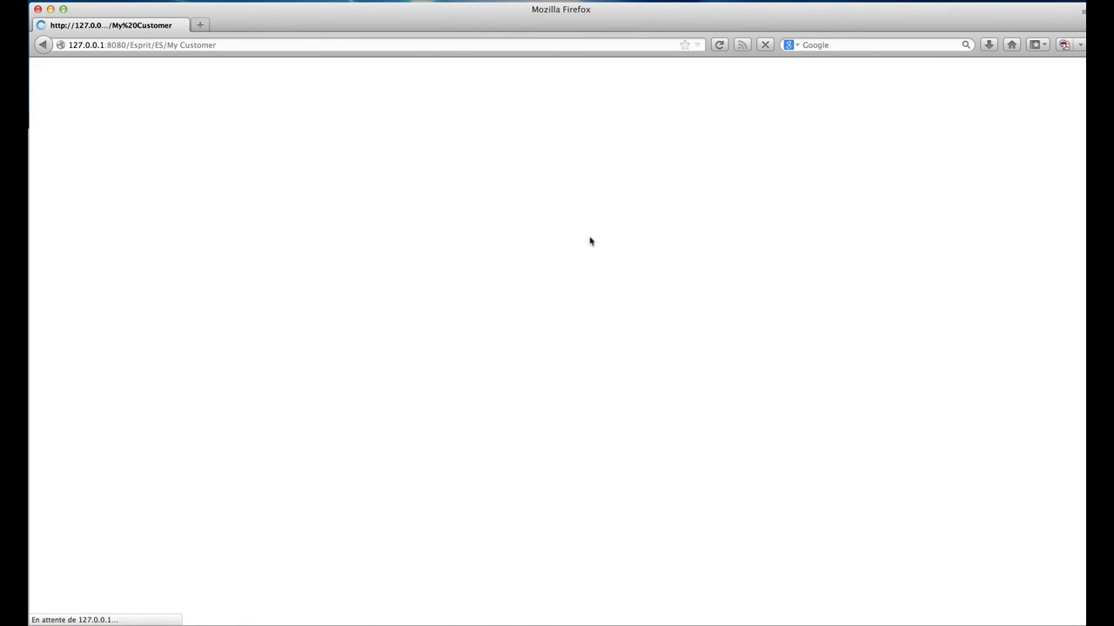